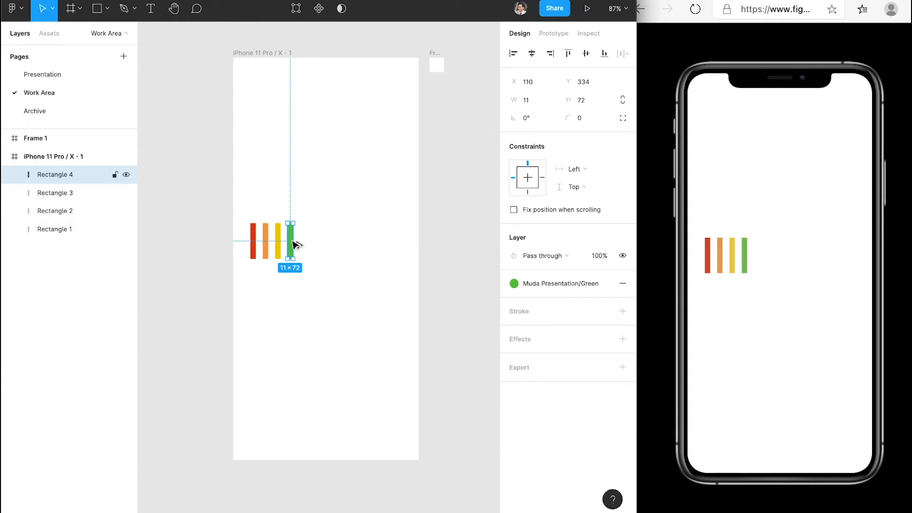
- Duplicate the green bar to its right at the same spacing and apply the Muda Presentation/Denim color style to the copy
drag(295, 244, 307, 245)
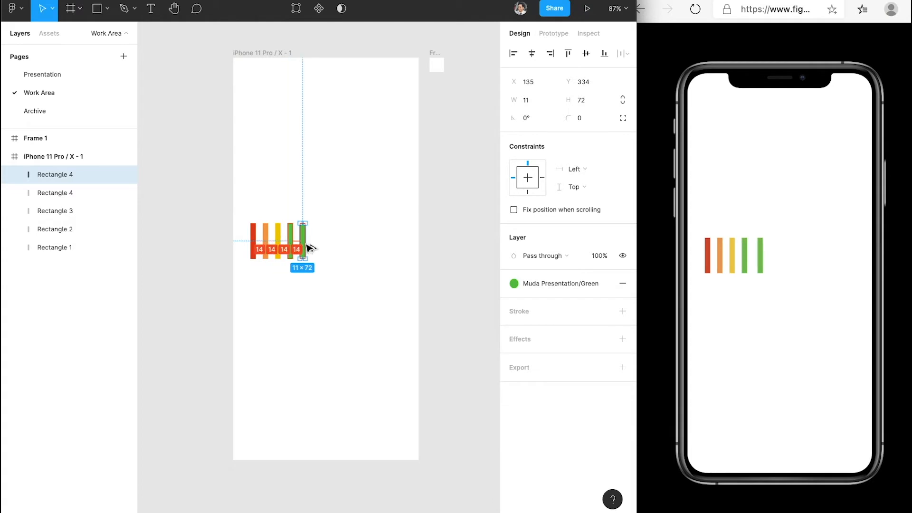
click(556, 283)
click(613, 393)
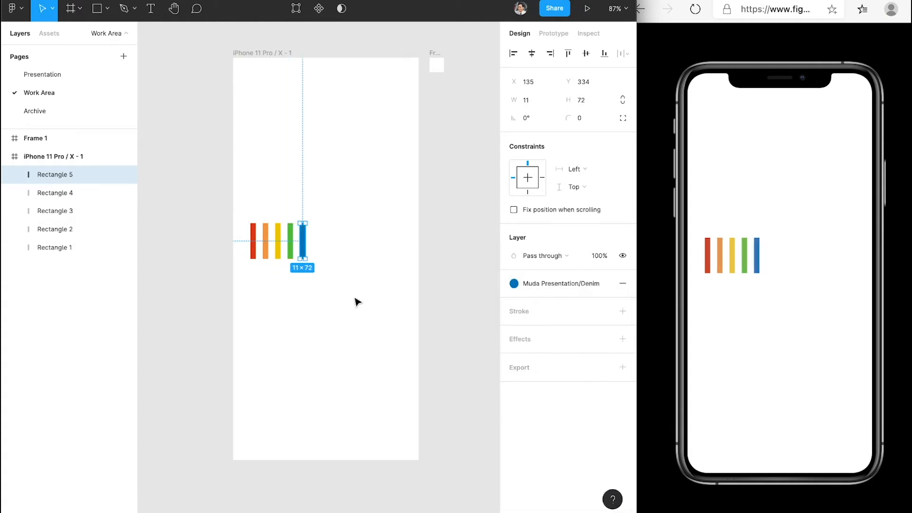
- Duplicate the denim bar to its right at the same spacing and apply the Muda Presentation/Purple 3 style to the copy
drag(312, 244, 324, 244)
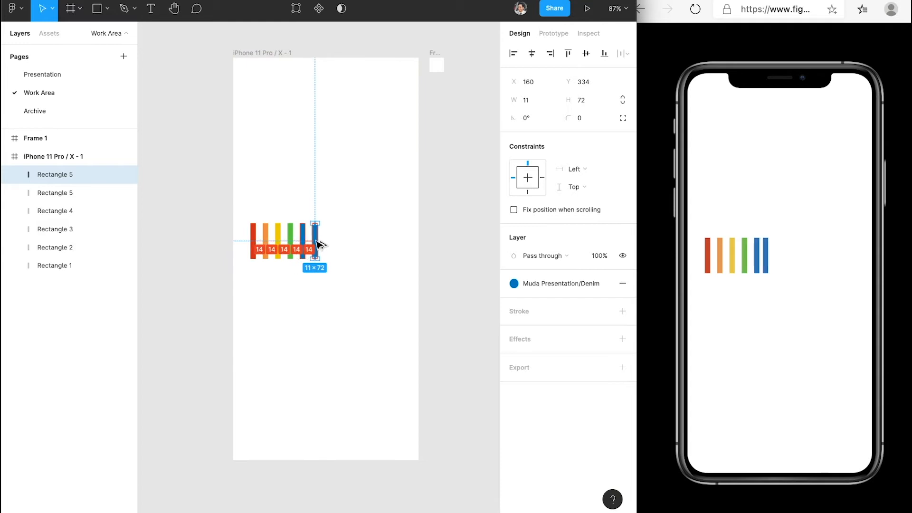
click(549, 284)
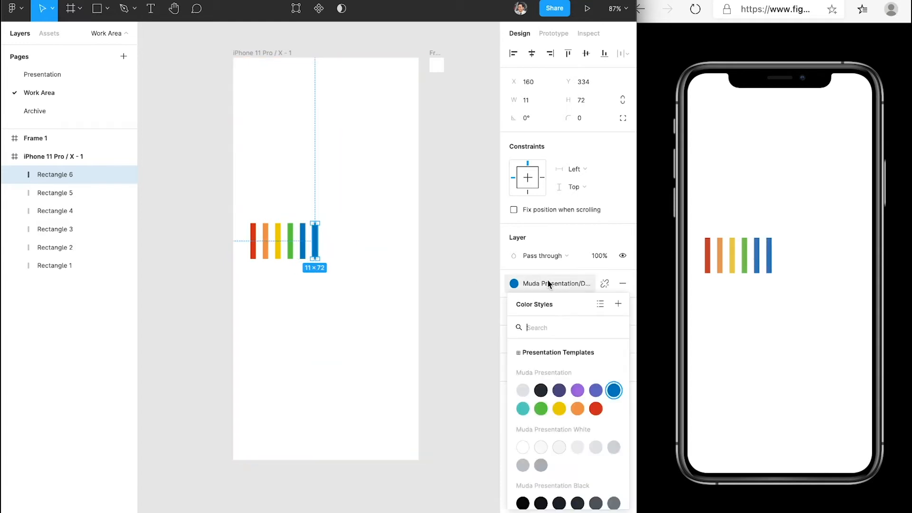
click(595, 391)
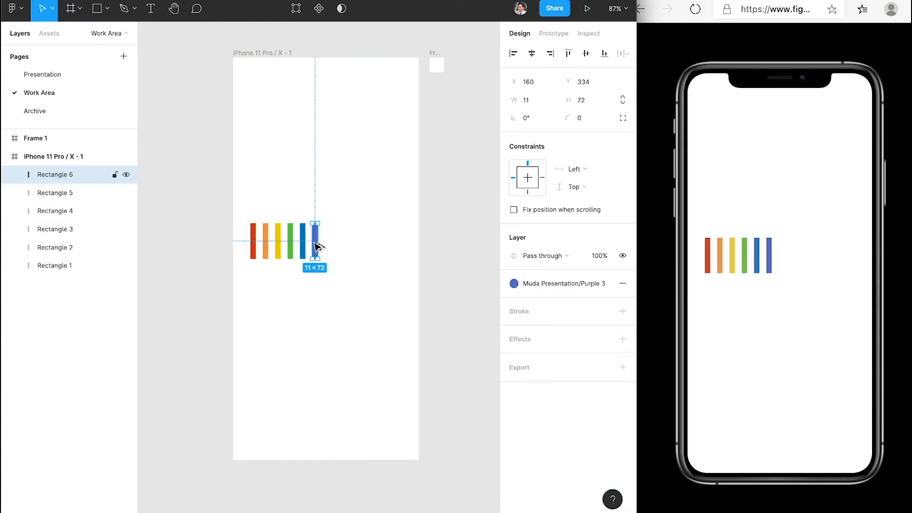
- Add three more bar copies after the Purple 3 bar, colored Lavender, Black/-3 and White/+100
drag(317, 244, 351, 242)
click(528, 286)
click(578, 391)
click(532, 286)
click(523, 503)
click(532, 285)
click(523, 369)
click(342, 242)
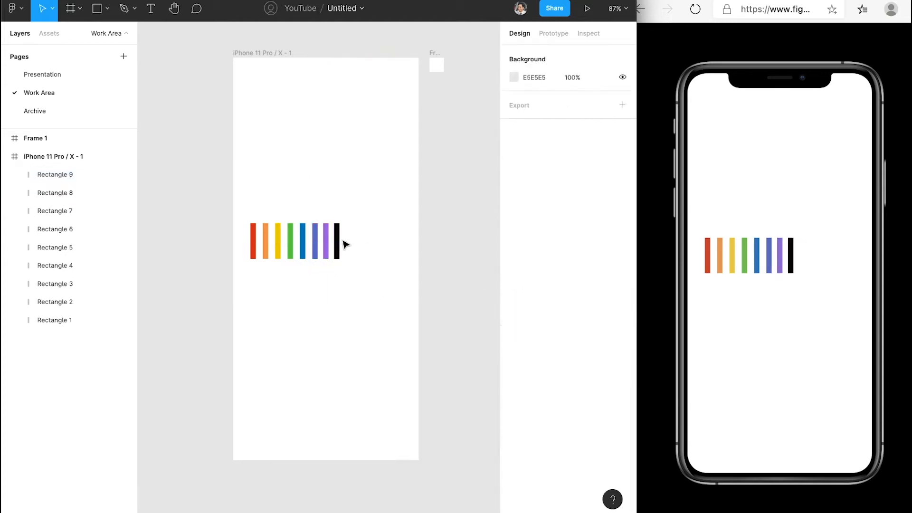
- Duplicate the complete row of colored bars and place the copy directly to its right
click(349, 241)
drag(368, 209, 247, 270)
drag(258, 248, 365, 249)
- Distribute all the bars evenly with 12 px spacing and shift the row slightly left
key(super+a)
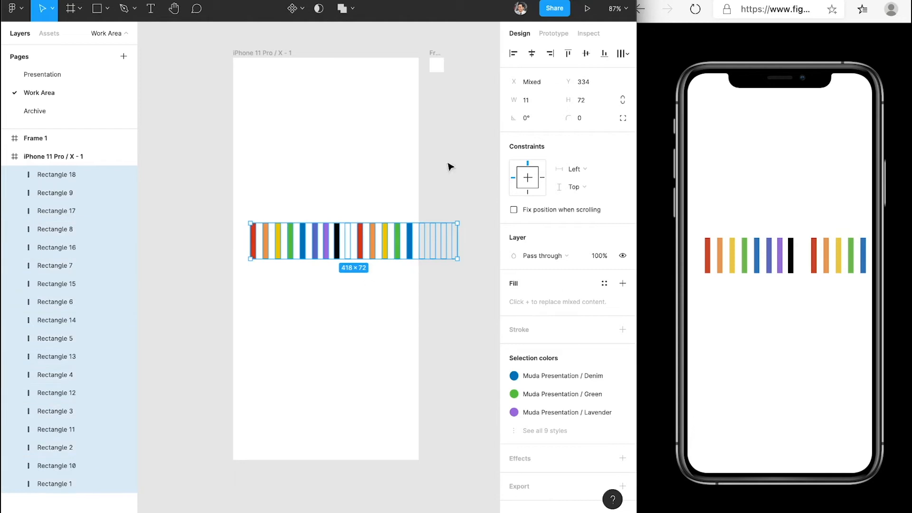
key(shift+a)
key(super+shift+g)
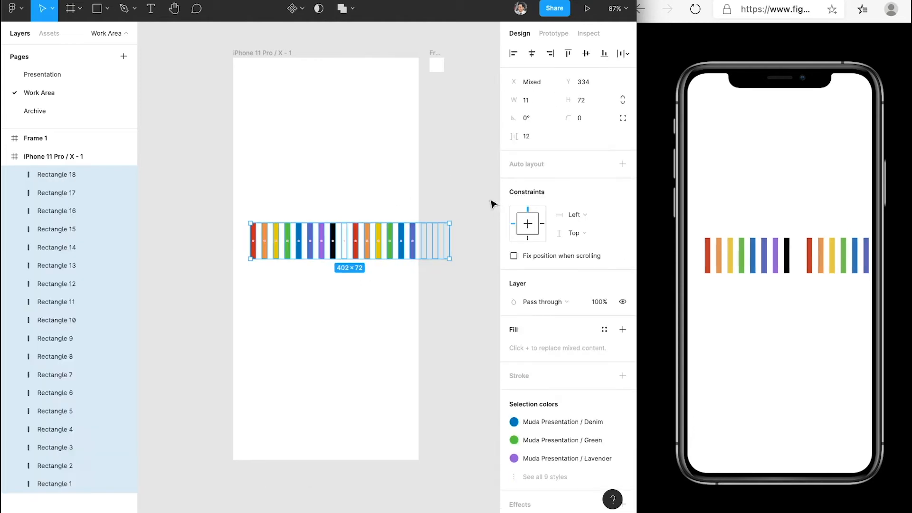
key(Escape)
click(514, 154)
key(Escape)
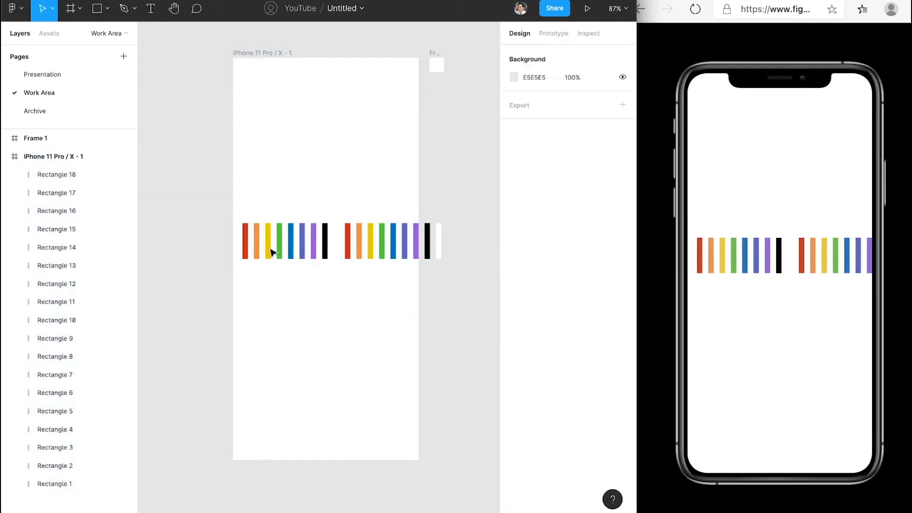
- Blend the first red and orange bars using the BlendingMe plugin with an object count of 20
drag(255, 262, 239, 285)
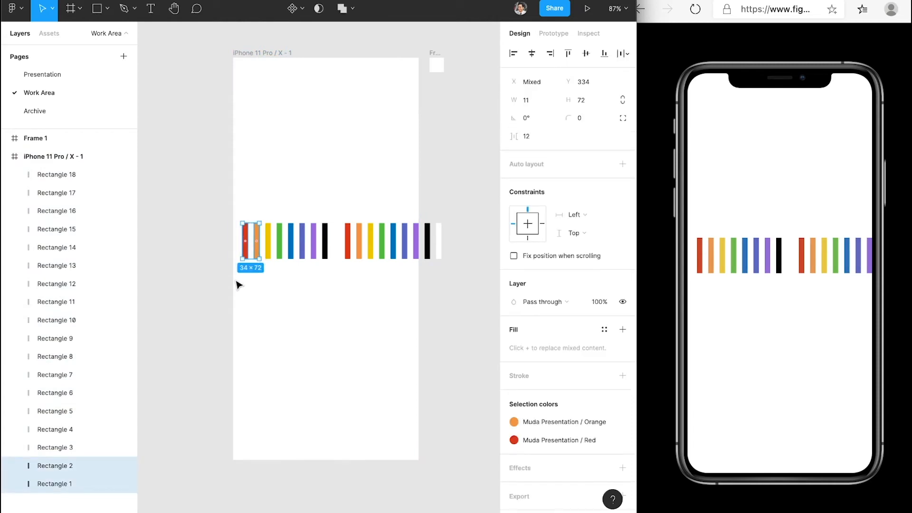
key(super+slash)
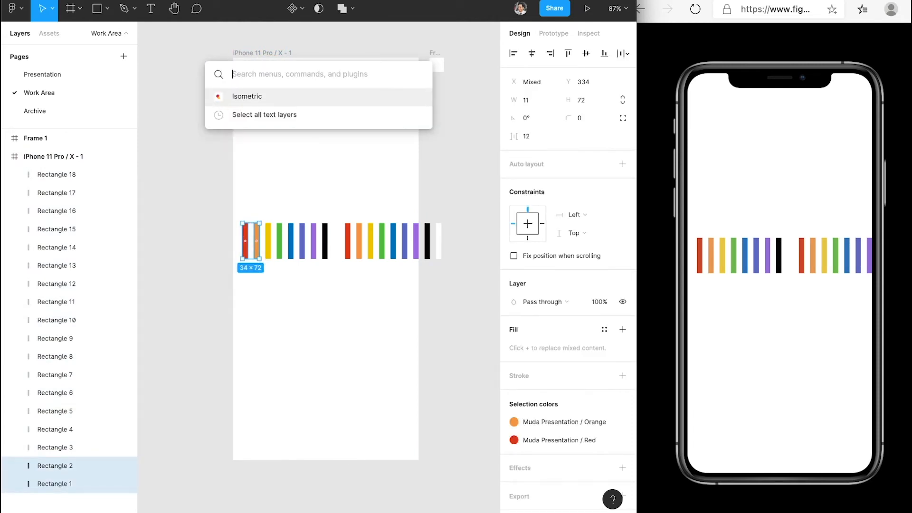
text(bel)
key(BackSpace)
key(BackSpace)
text(le)
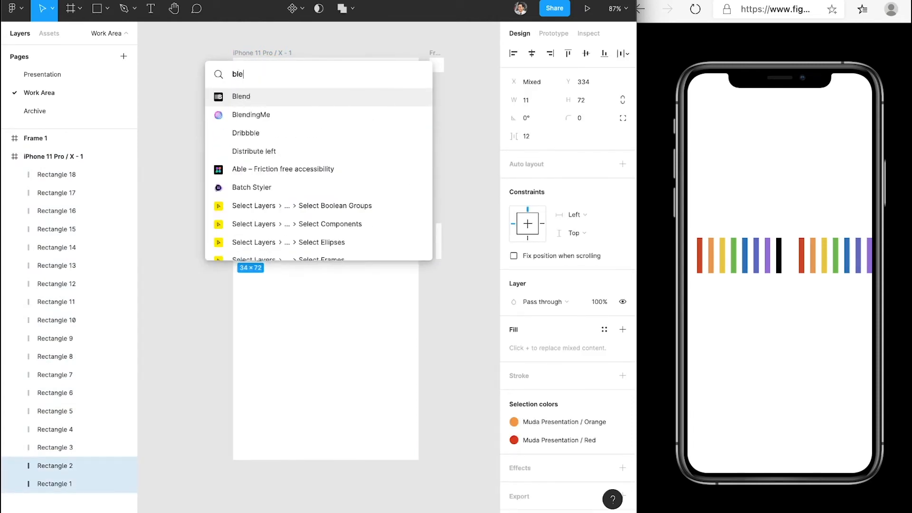
text(nding)
key(Return)
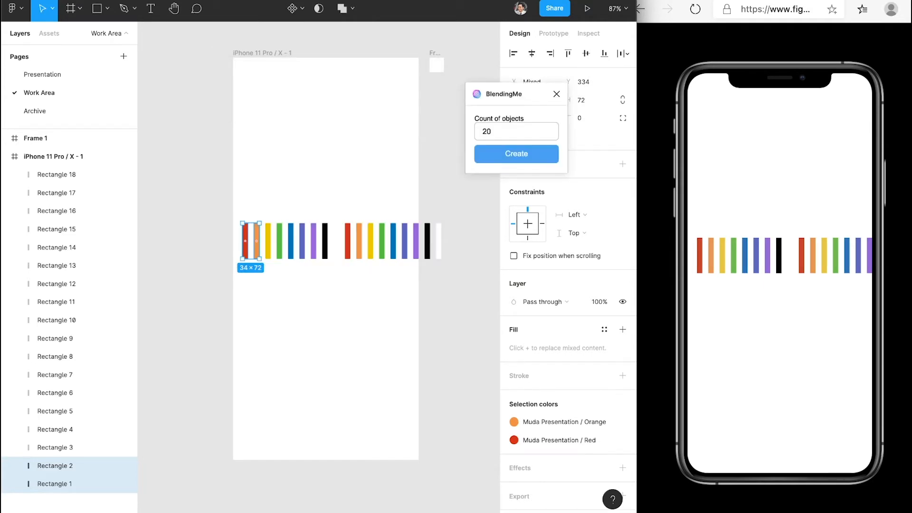
click(506, 157)
click(268, 198)
- Blend the first orange bar into the yellow bar with BlendingMe, using 20 objects
click(257, 230)
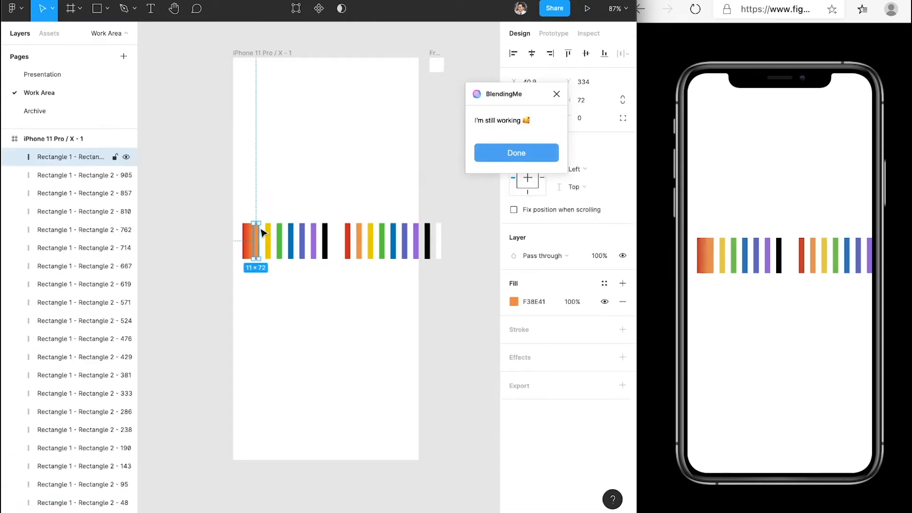
shift+click(269, 229)
key(super+slash)
click(486, 156)
key(super+slash)
key(Return)
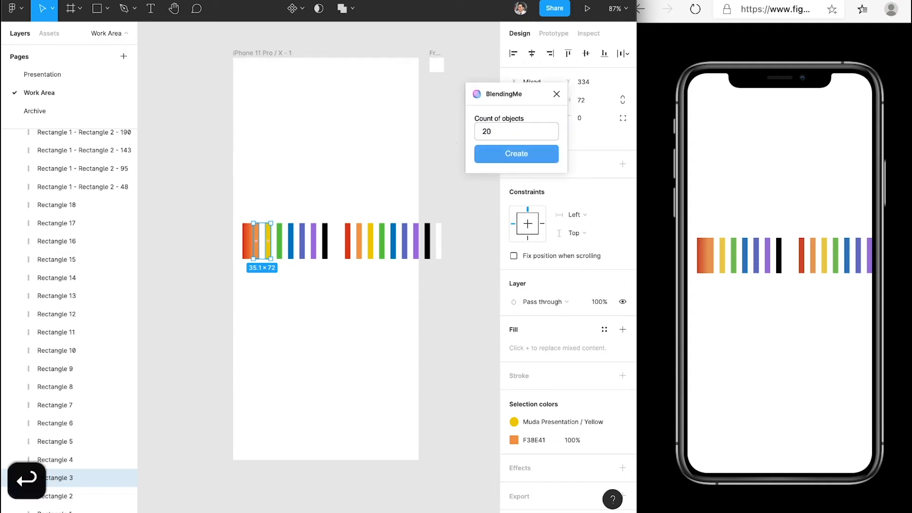
key(Return)
- Blend the first yellow bar into the green bar with BlendingMe
click(268, 255)
shift+click(279, 254)
click(510, 157)
key(super+slash)
key(Return)
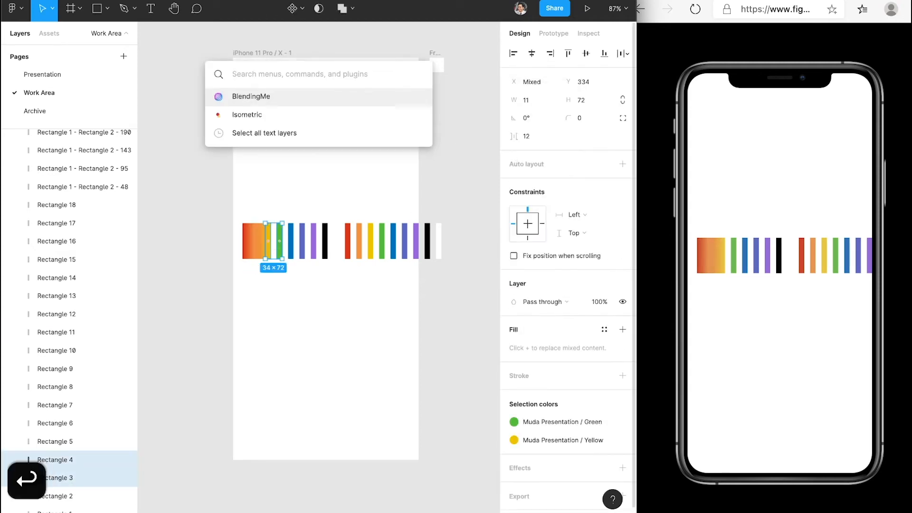
click(518, 155)
- Blend the first green bar into the denim blue bar with BlendingMe, using 20 objects
click(279, 228)
shift+click(291, 237)
key(super+slash)
key(Return)
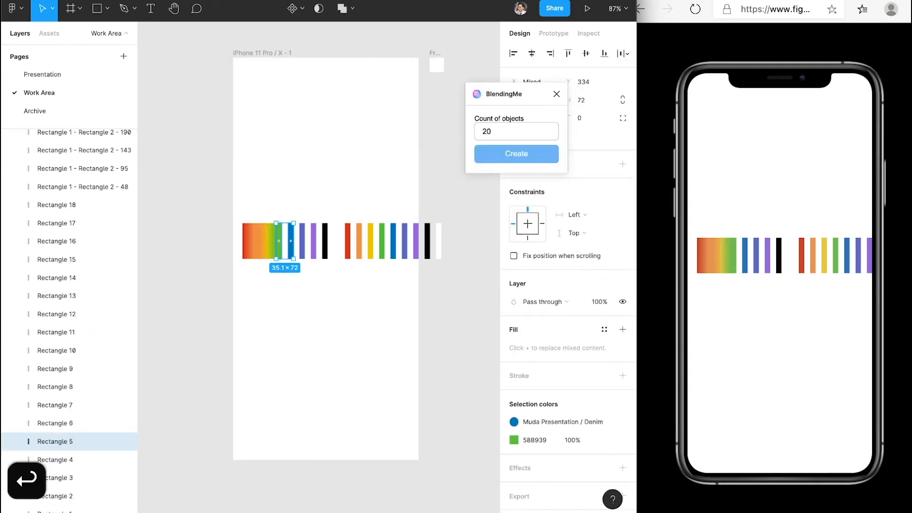
key(Return)
- Blend the first denim blue bar into the Purple 3 bar with BlendingMe
click(290, 241)
shift+click(303, 241)
key(super+slash)
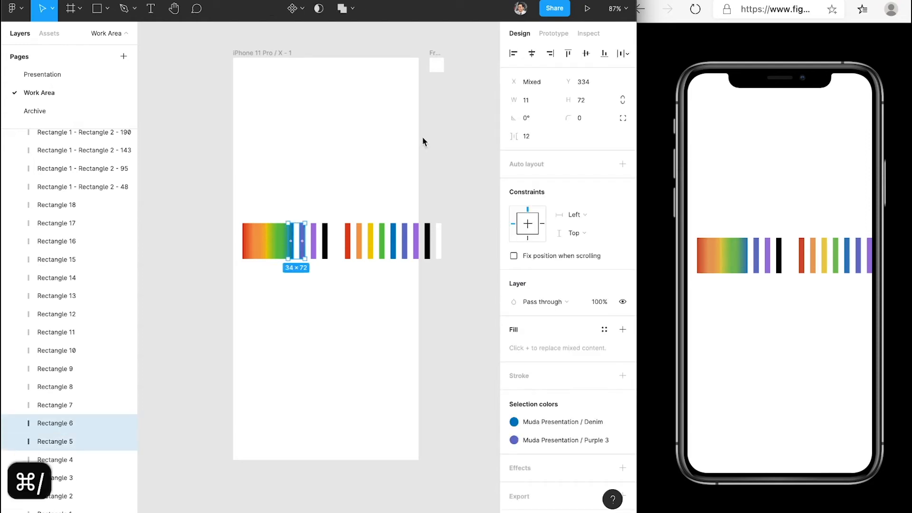
click(483, 157)
- Blend the first Purple 3 bar into the lavender bar with BlendingMe
click(302, 237)
shift+click(313, 237)
key(super+slash)
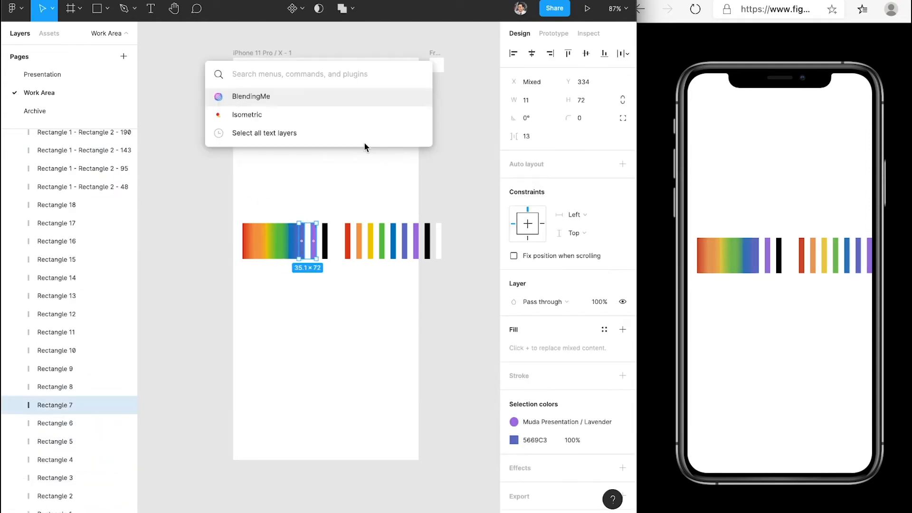
key(Return)
click(484, 157)
- Blend the first lavender bar into the black bar with BlendingMe
click(313, 237)
shift+click(325, 237)
key(super+slash)
key(Return)
click(485, 155)
- Blend the first black bar into the white bar with BlendingMe, using 20 objects
click(325, 238)
shift+click(337, 238)
key(super+slash)
key(Return)
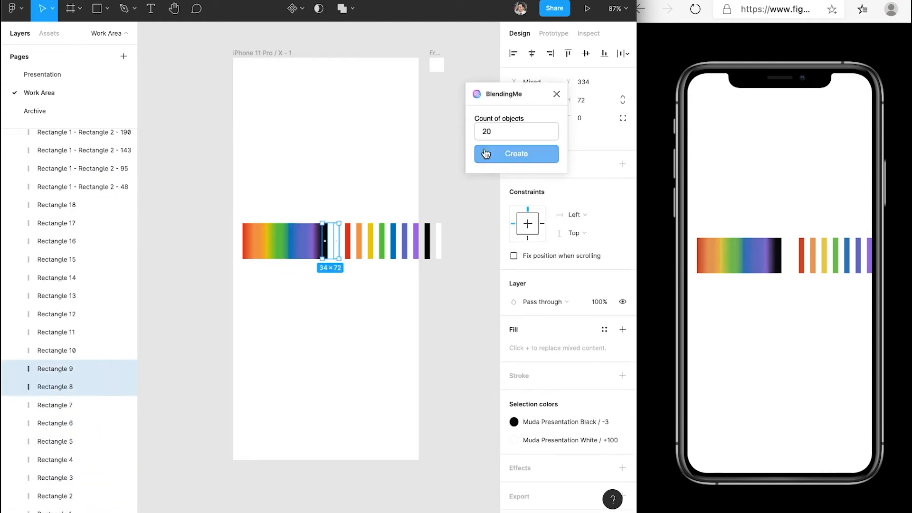
click(485, 154)
- Blend the first white bar into the second set's red bar with BlendingMe
click(337, 239)
key(Return)
click(484, 156)
- Delete the leftover unblended bars and duplicate the blended gradient strip to its right
drag(464, 206, 357, 285)
key(Delete)
drag(354, 217, 237, 282)
drag(251, 255, 360, 256)
- Nudge the duplicated strip horizontally so its red start lines up with the red end of the original strip
scroll(350, 255, up, 10)
key(Left)
key(Left)
key(Left)
key(Left)
click(328, 347)
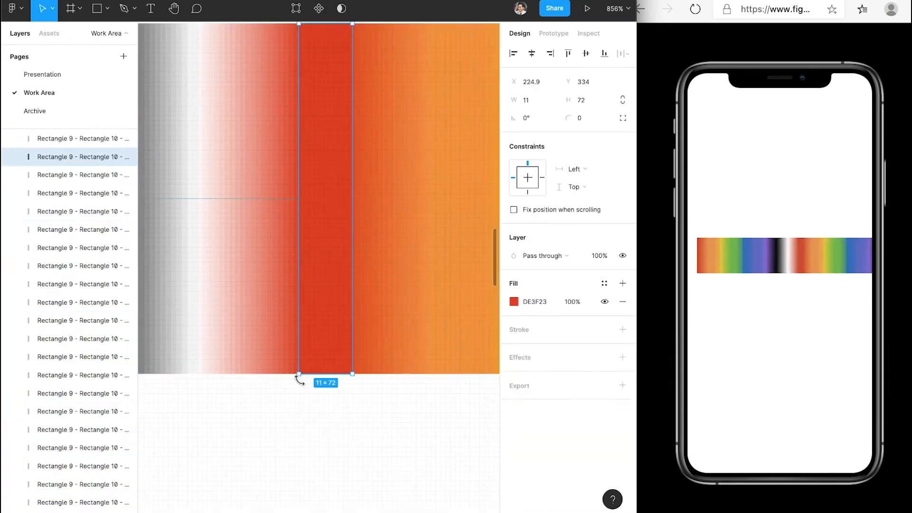
key(super+z)
key(Left)
key(Left)
key(Left)
key(Left)
key(Right)
scroll(336, 410, down, 10)
- Add a Layer blur effect of 8 to all the gradient bars
scroll(627, 459, down, 3)
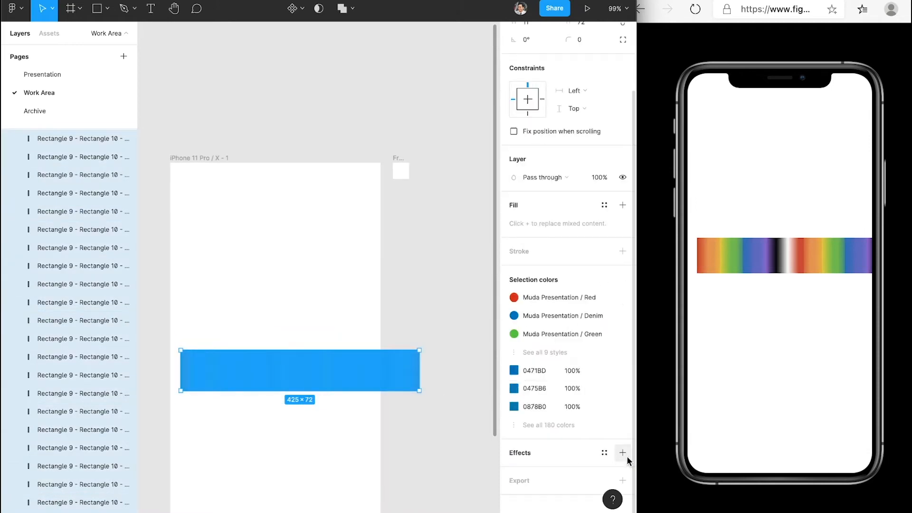
click(299, 422)
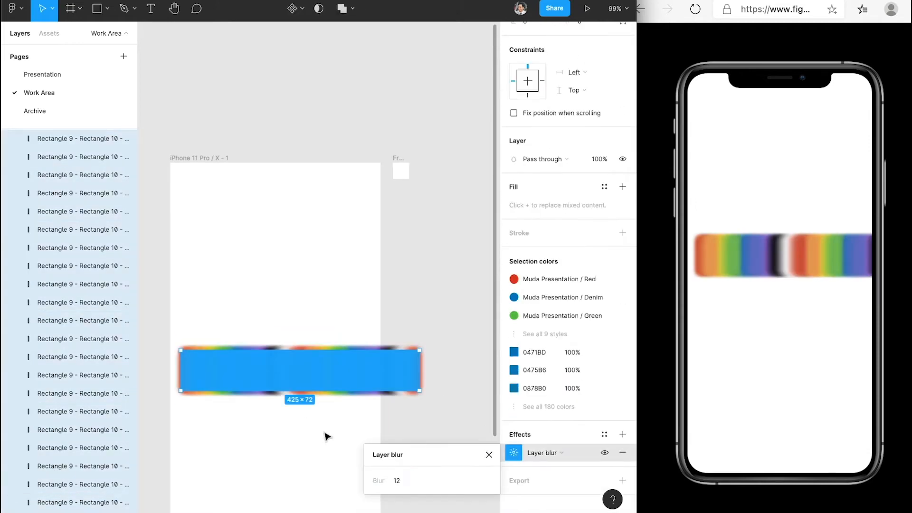
click(396, 480)
text(8)
key(Return)
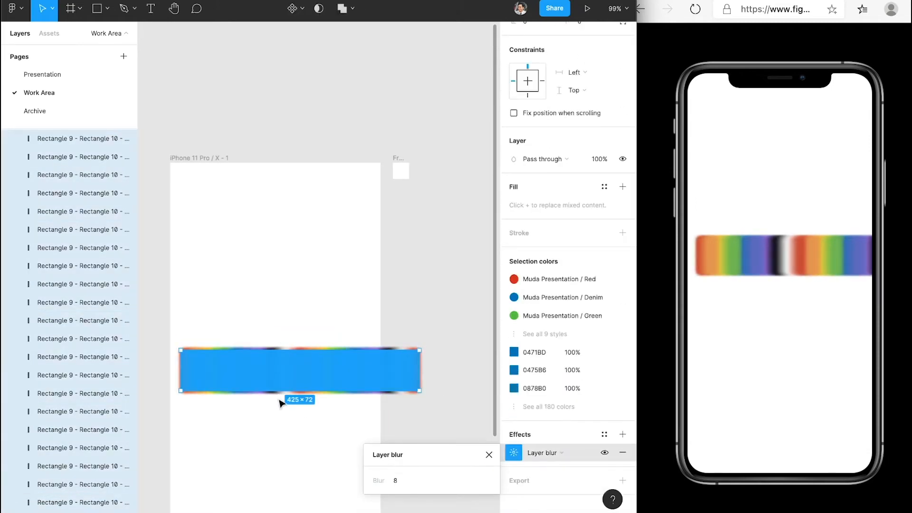
- Examine the blurred gradient up close, checking individual bars across the yellow, green and blue transitions
click(281, 422)
scroll(178, 400, up, 5)
click(303, 331)
click(312, 334)
click(322, 334)
click(331, 335)
click(335, 335)
click(310, 314)
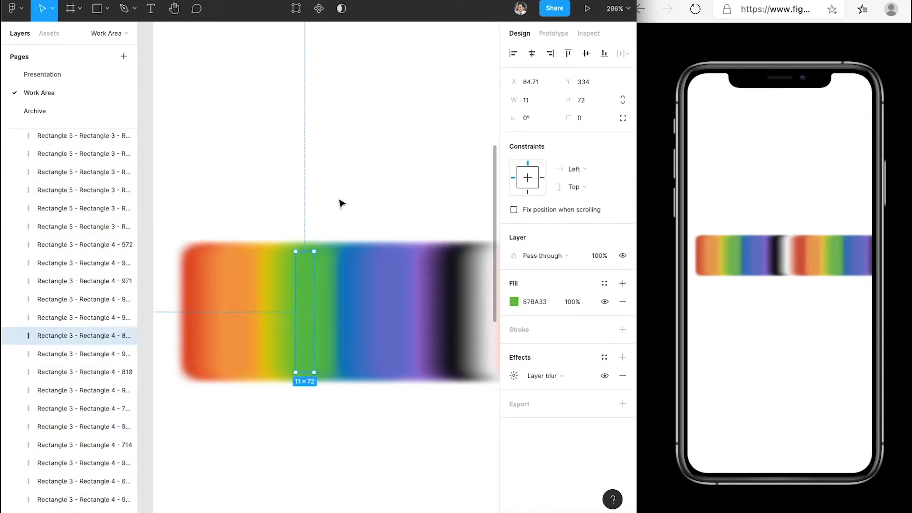
click(340, 202)
scroll(304, 212, down, 5)
- Draw a 327 × 22 rectangle across the gradient strip and center it horizontally in the phone frame
key(r)
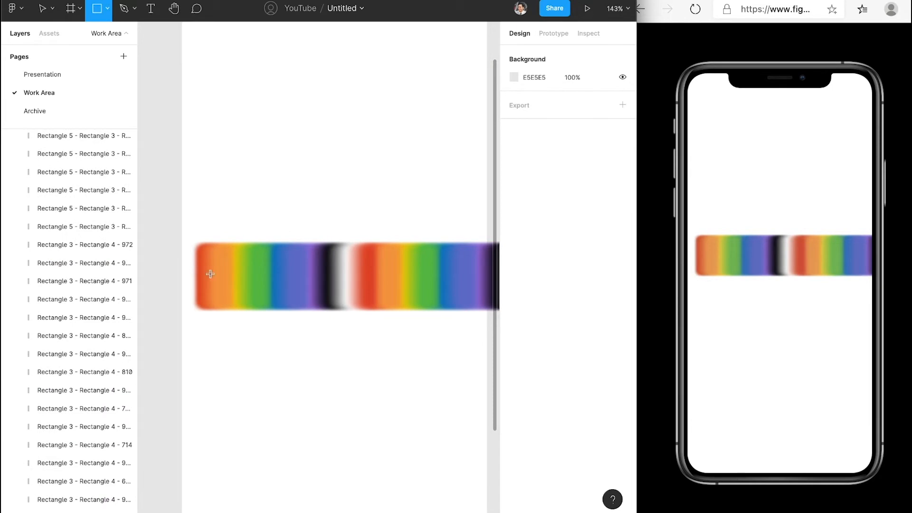
drag(195, 267, 461, 285)
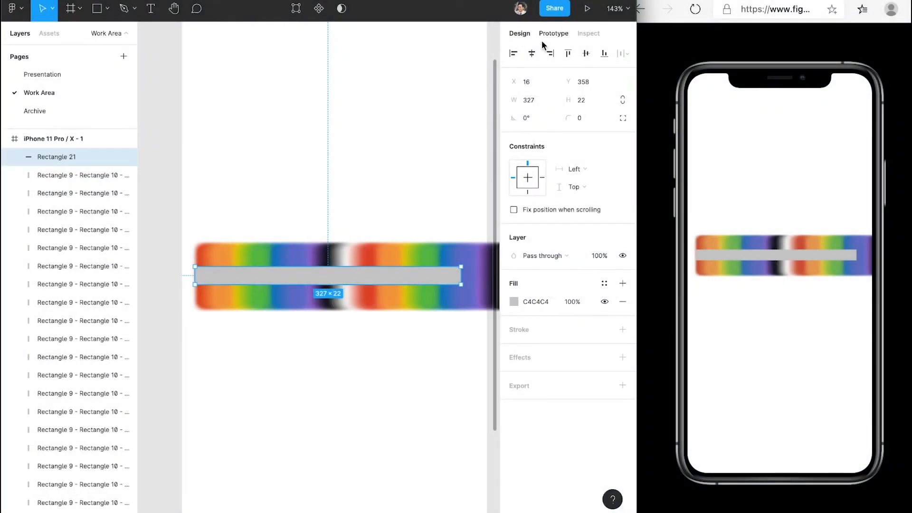
click(534, 53)
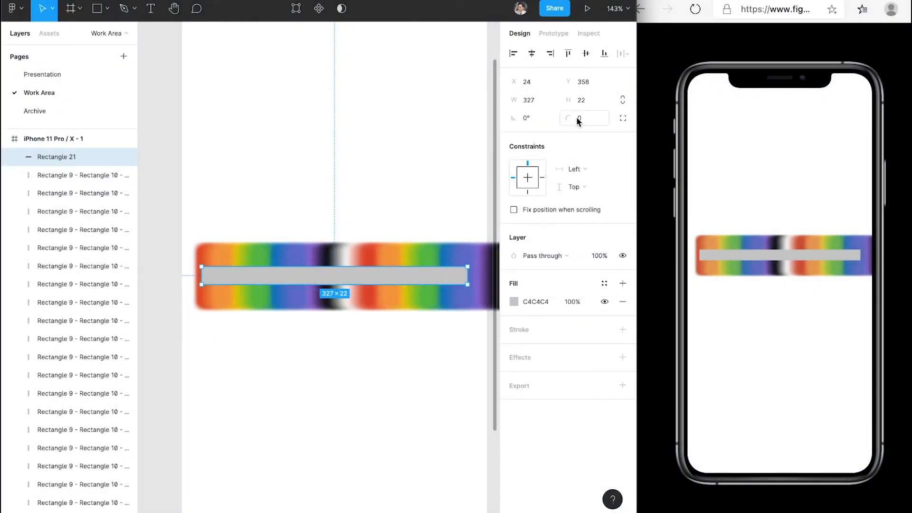
- Set the rectangle's corner radius to 222 and its height to 16
text(222)
key(Return)
text(16)
key(Return)
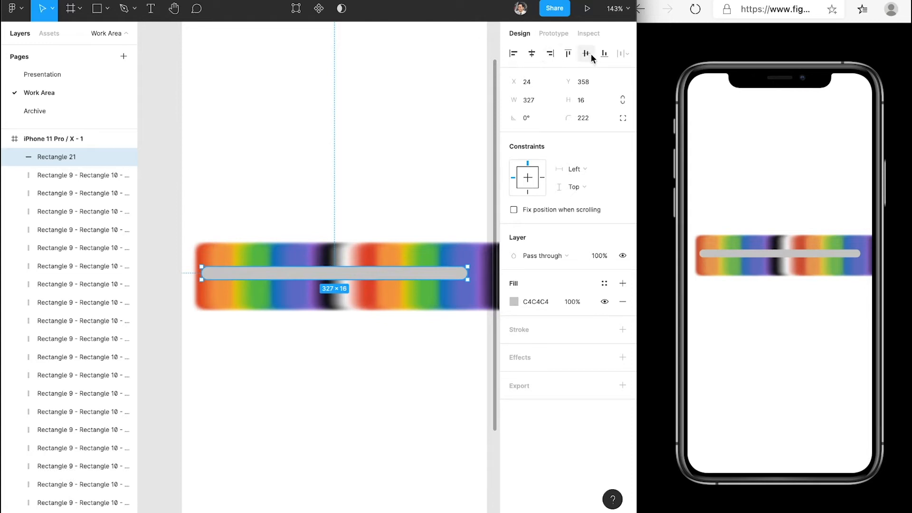
- Send the rounded rectangle behind all the gradient bars and use it as a mask for them
key(alt+super+bracketleft)
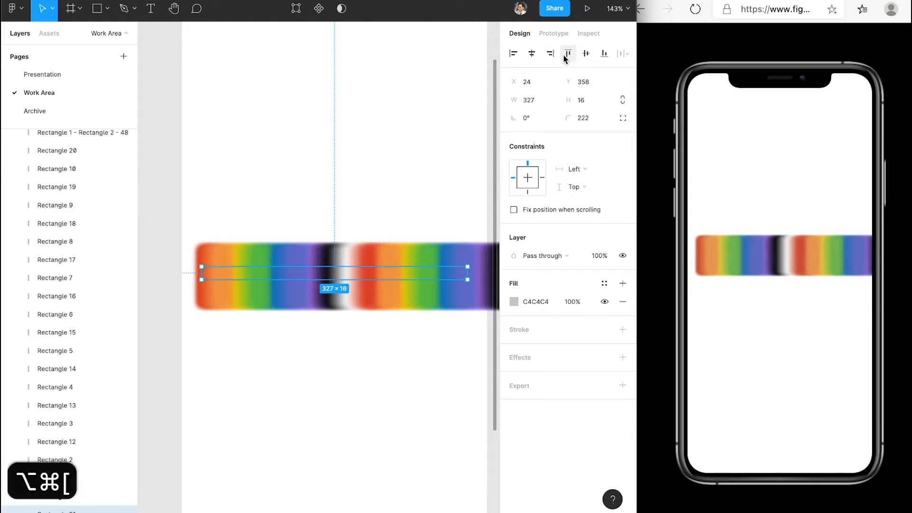
scroll(212, 199, down, 3)
drag(185, 204, 468, 296)
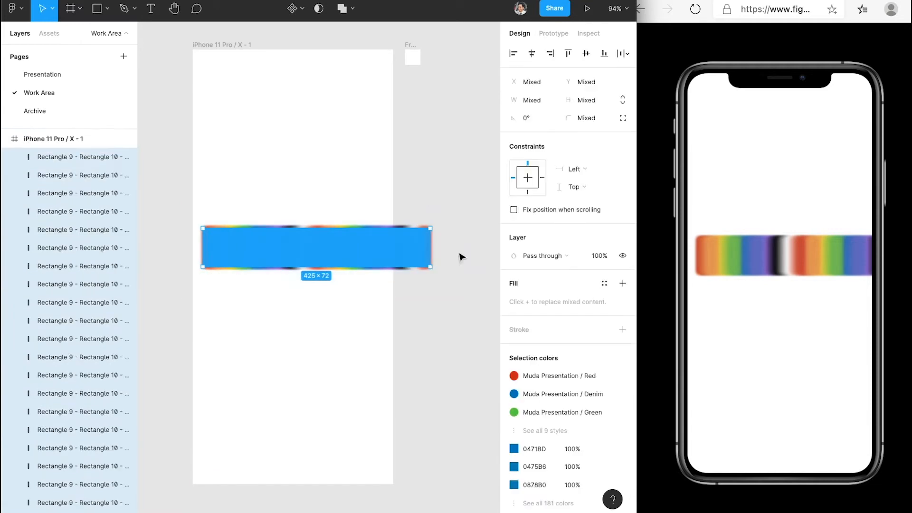
click(323, 10)
click(353, 311)
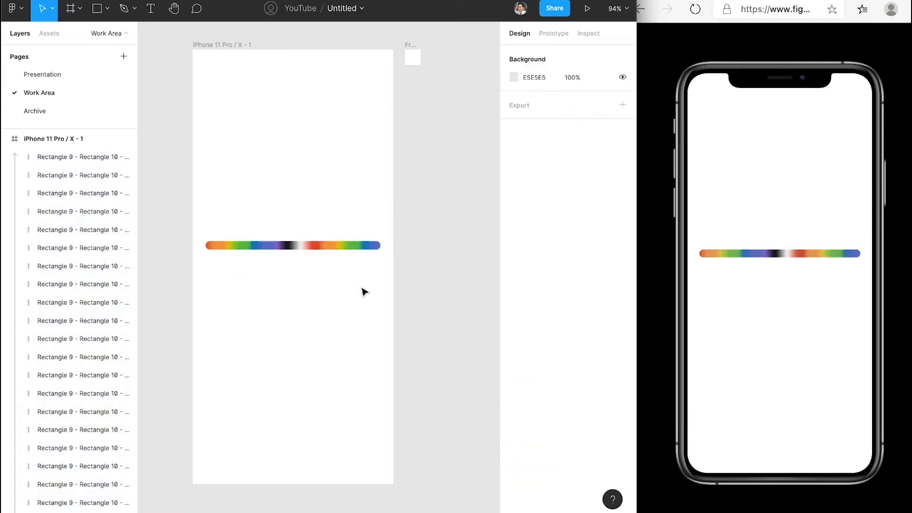
- Select the mask and all gradient bars and stretch them horizontally to a total width of 874
scroll(323, 267, up, 5)
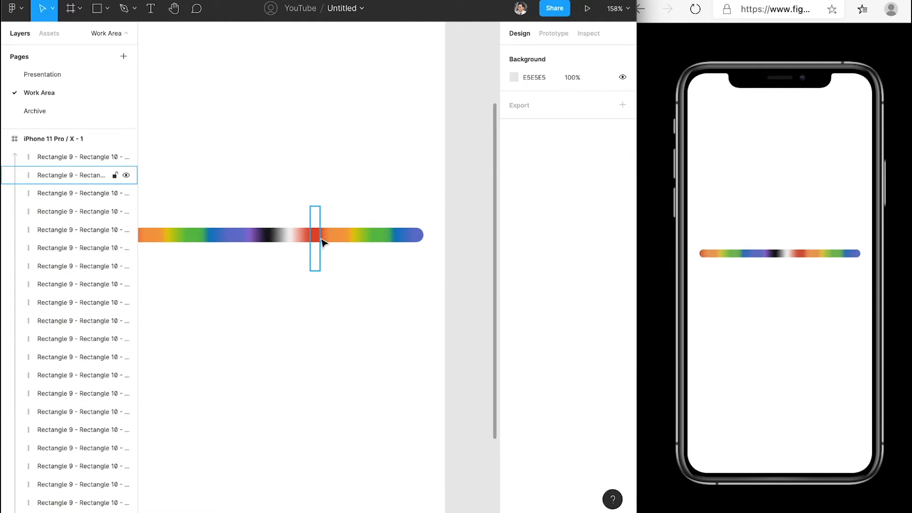
click(322, 243)
key(ctrl+a)
scroll(333, 252, down, 5)
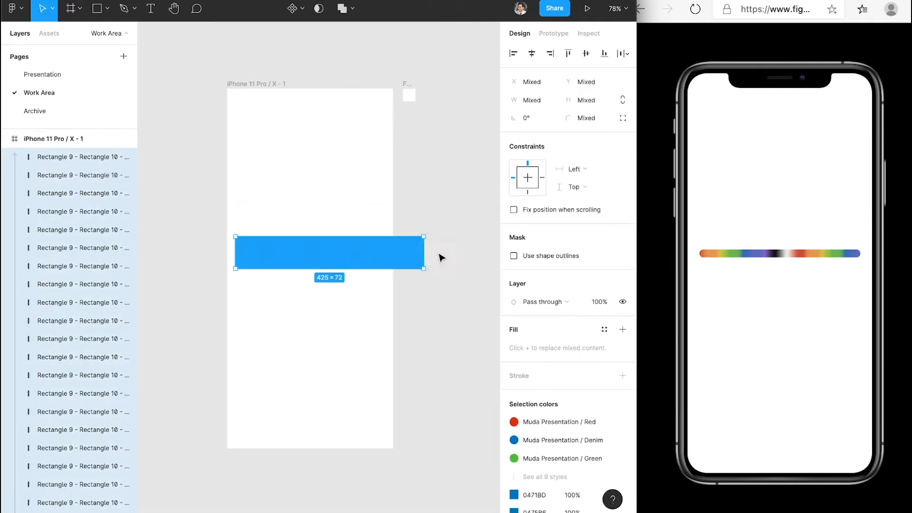
drag(423, 251, 473, 257)
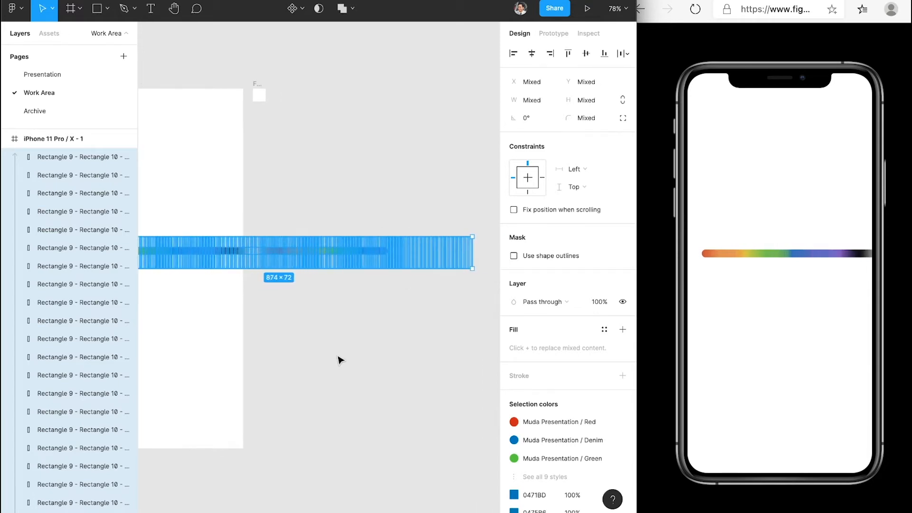
- Undo the last stretch and widen only the gradient bars, without the mask, to a total width of 874
scroll(341, 359, left, 5)
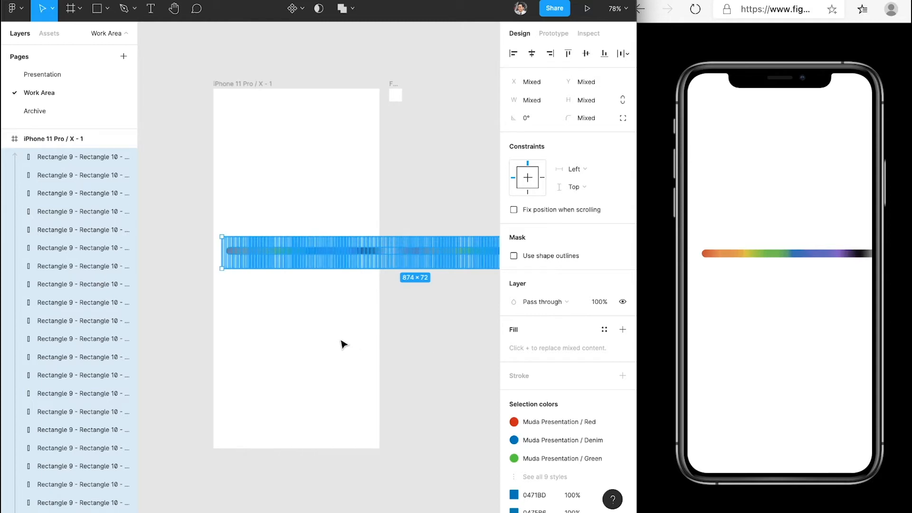
key(super+z)
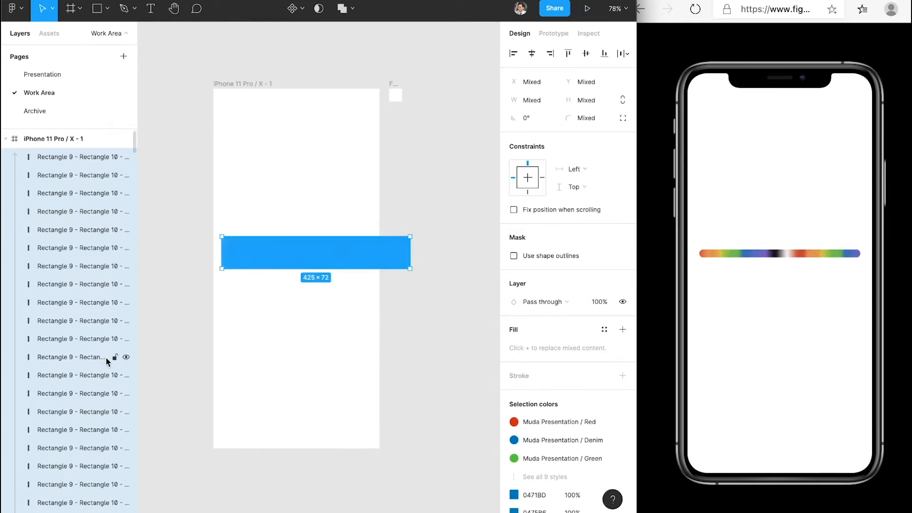
scroll(106, 361, down, 15)
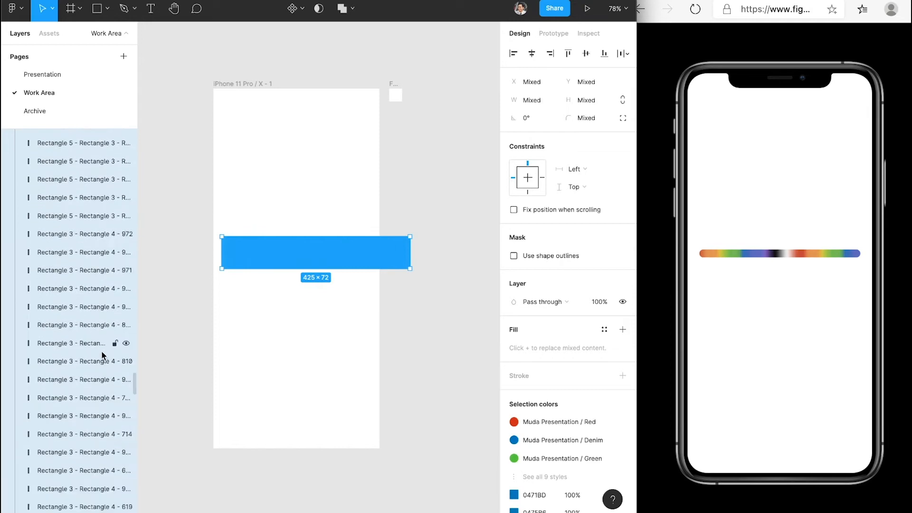
scroll(104, 353, down, 10)
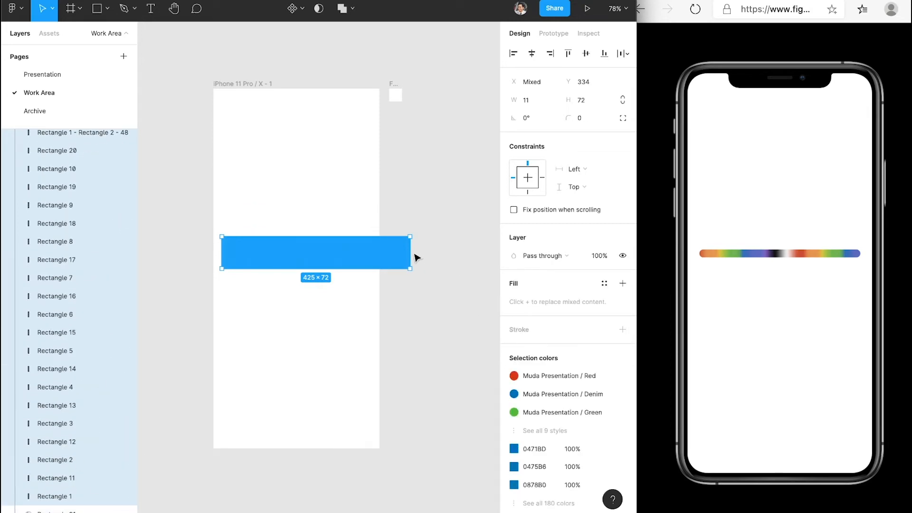
drag(415, 252, 344, 293)
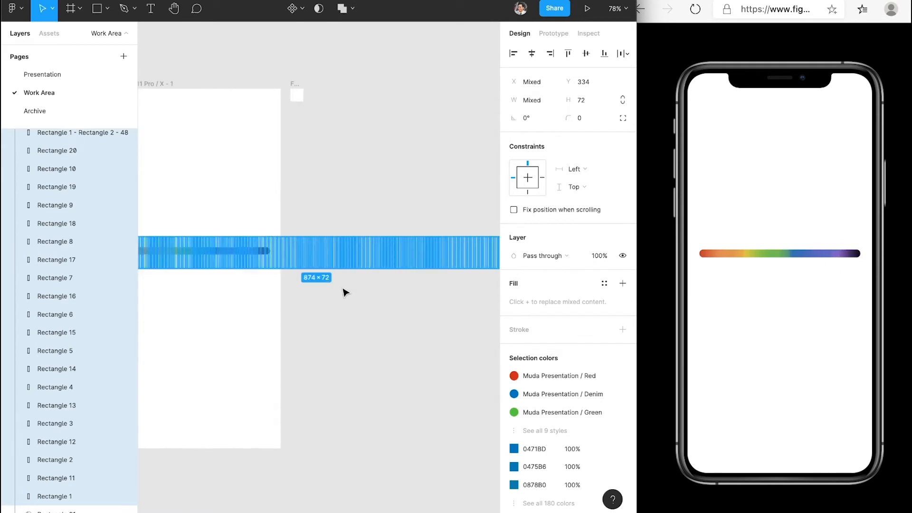
- Group the stretched gradient bars, undoing any alignment change made to the group
key(super+g)
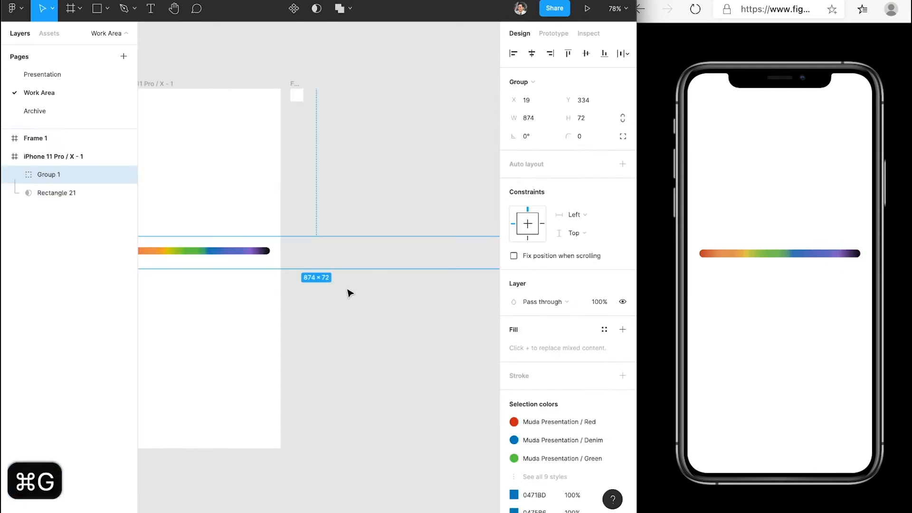
click(586, 56)
key(super+z)
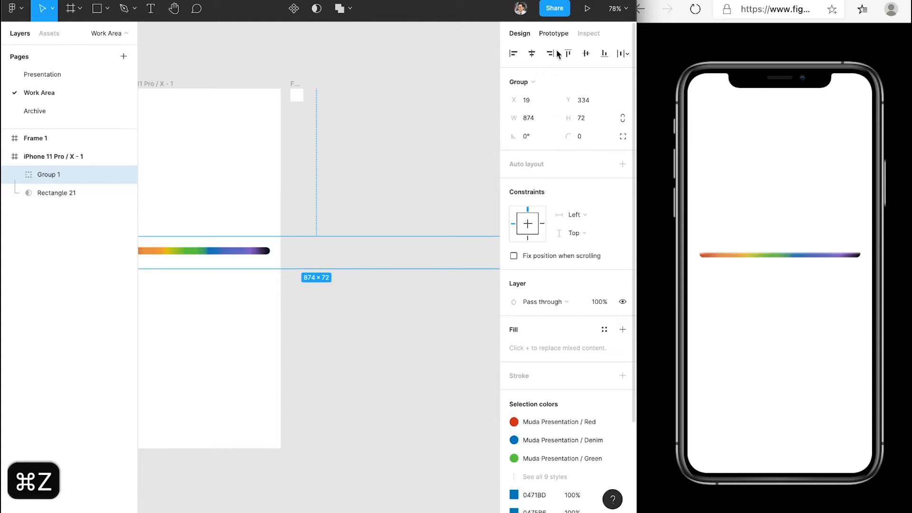
scroll(414, 321, left, 5)
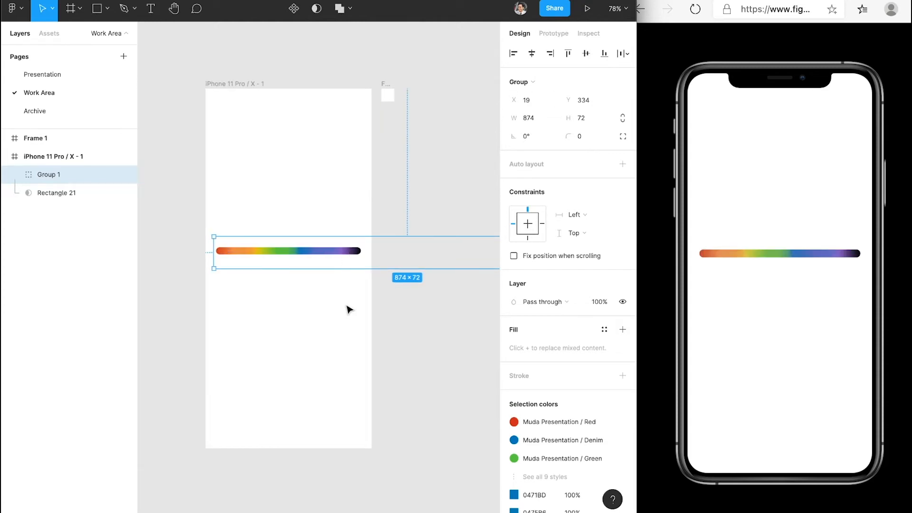
click(349, 310)
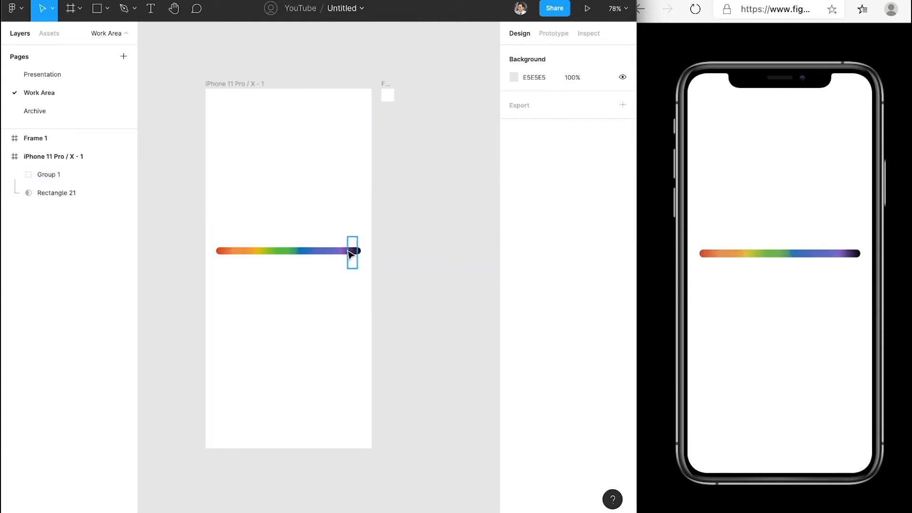
super+click(348, 252)
click(332, 312)
click(319, 252)
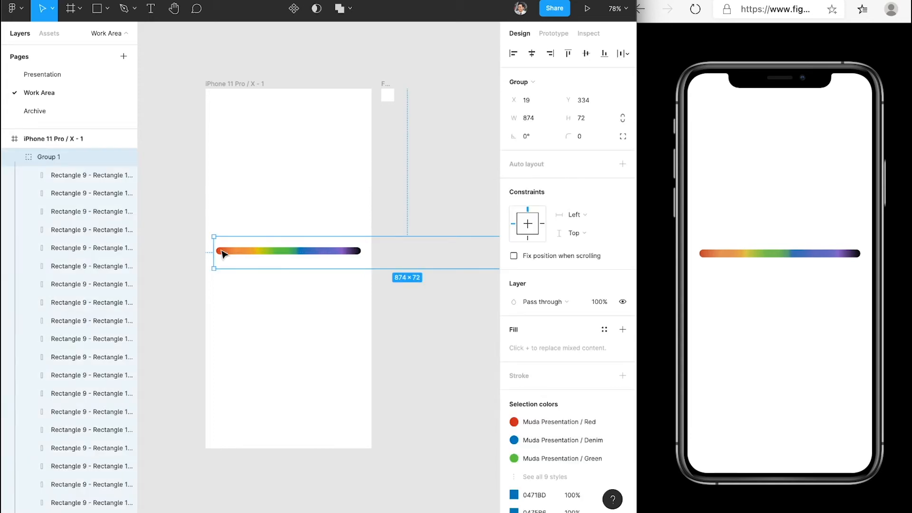
- Duplicate the mask rectangle, Rectangle 21, in place and turn off masking on the copy
click(18, 157)
click(56, 193)
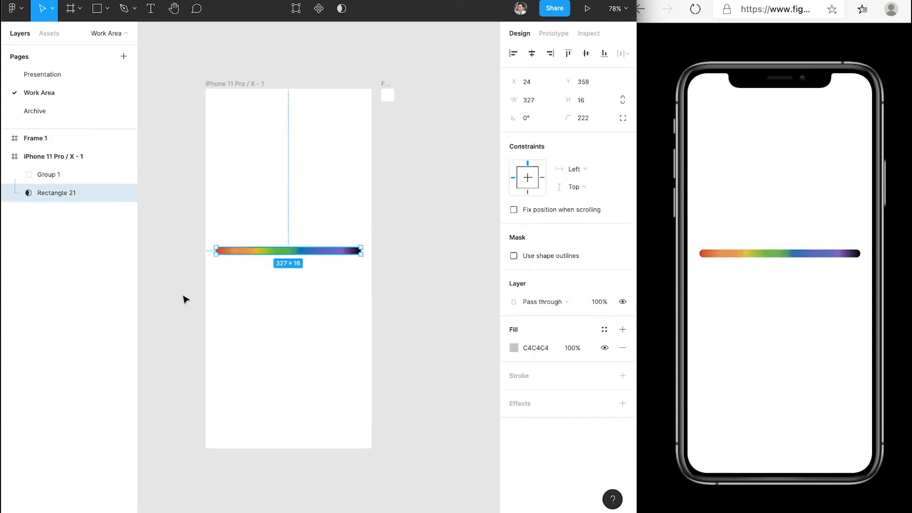
key(super+c)
key(super+v)
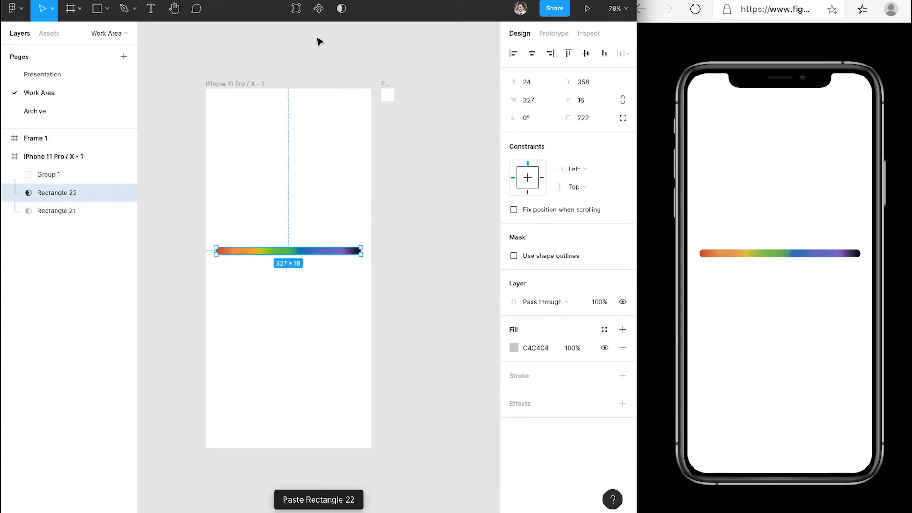
click(335, 16)
- Rename the copied rectangle to Base and move it above Group 1 in the layer order
double_click(42, 194)
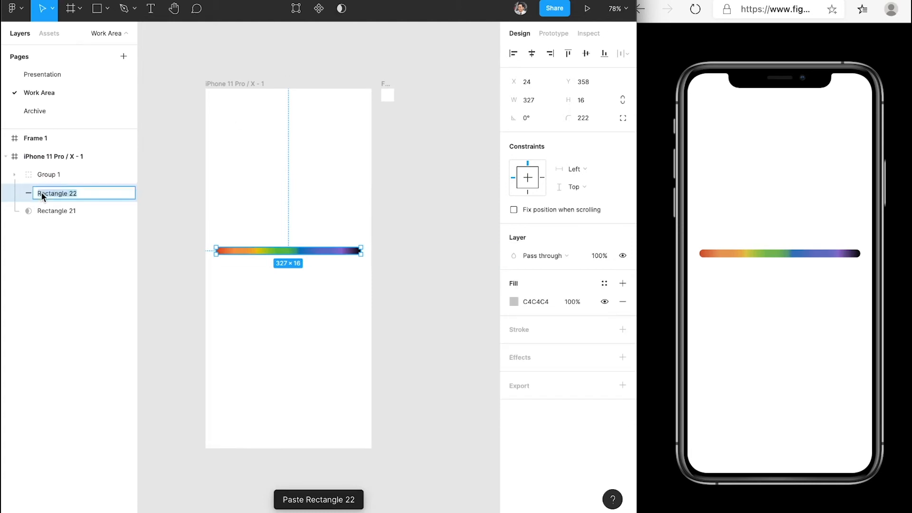
text(Whi)
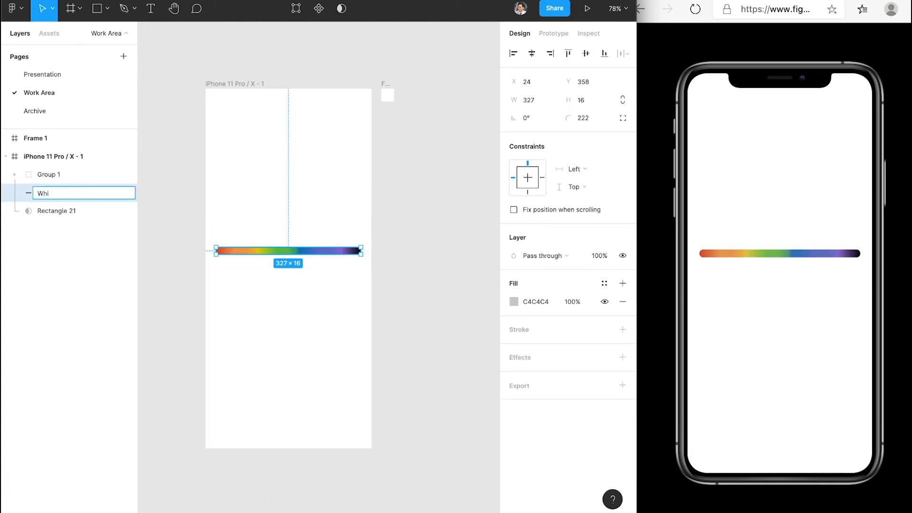
key(BackSpace)
key(BackSpace)
key(BackSpace)
text(Base)
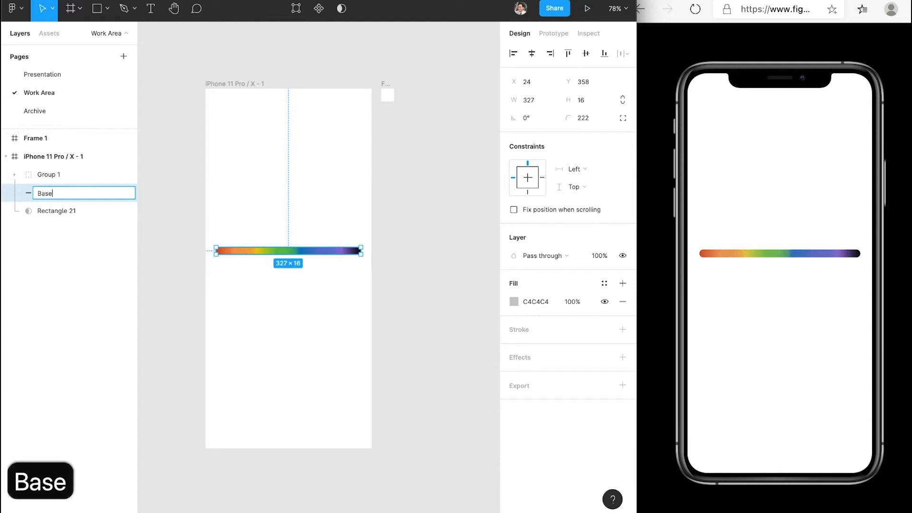
key(Return)
drag(80, 185, 73, 164)
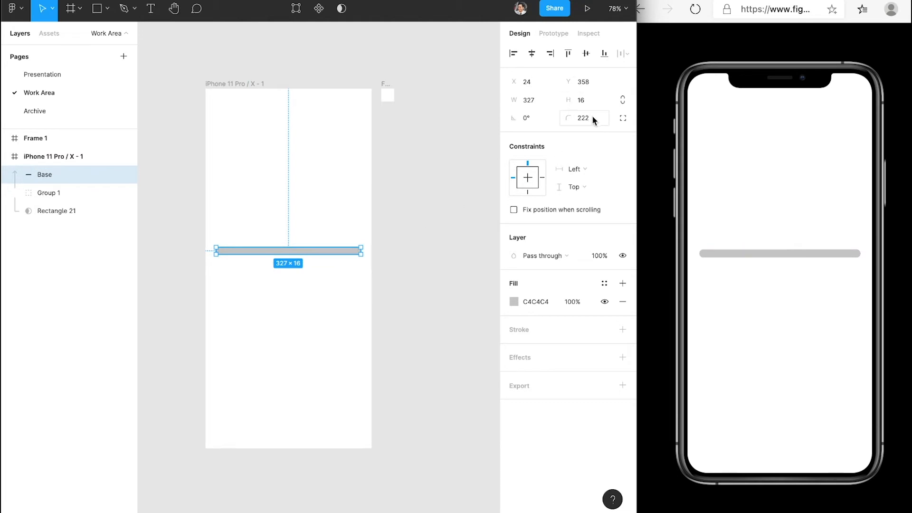
- Set the top-left and bottom-left corner radii of Base to 0
click(623, 118)
click(534, 138)
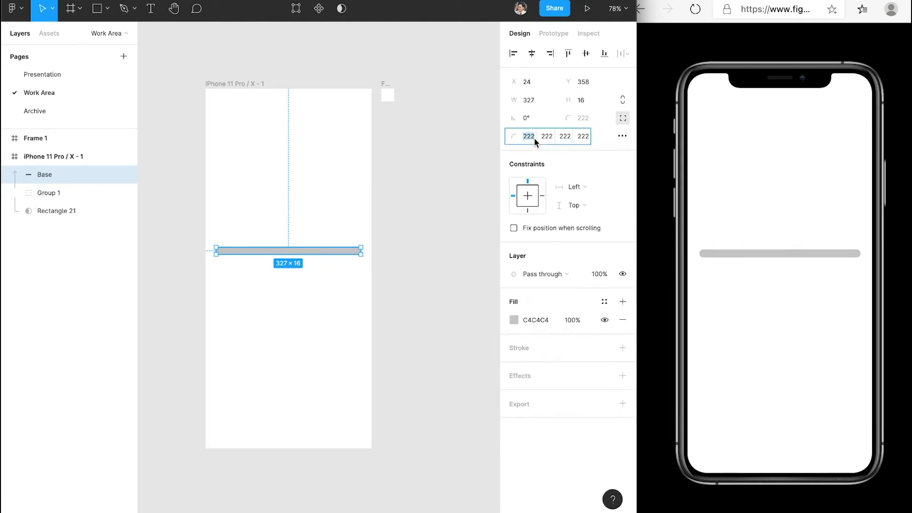
text(0)
click(569, 138)
text(0)
- Shorten Base from its left end to a width of 187 and fill it with the Muda Presentation White / +100 style
click(414, 202)
click(275, 252)
drag(214, 250, 276, 249)
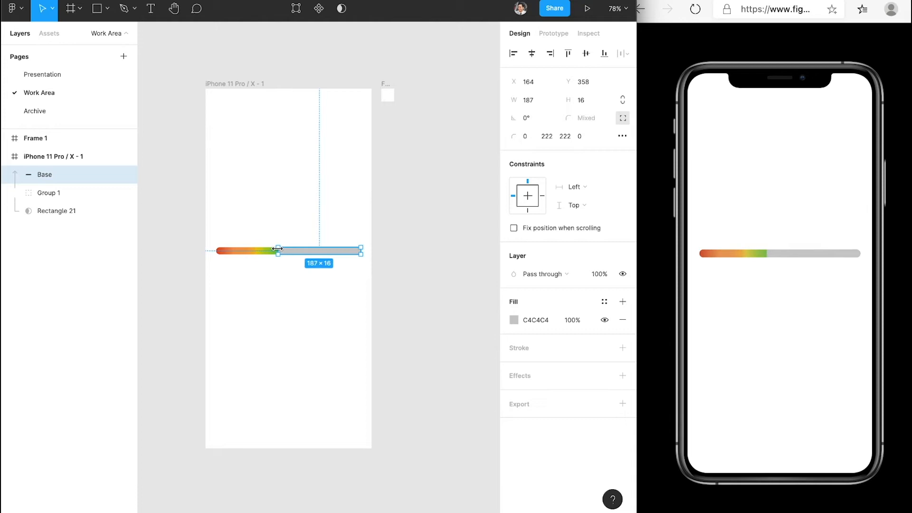
click(605, 304)
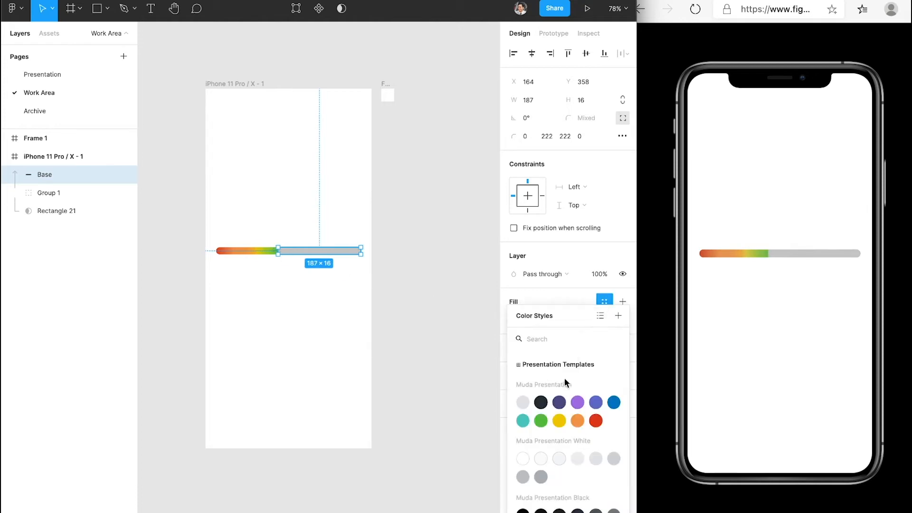
click(523, 459)
click(326, 323)
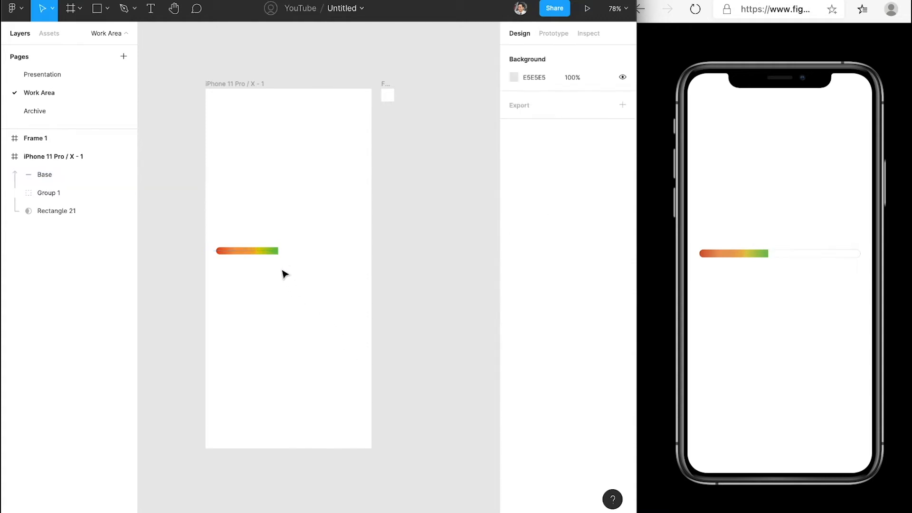
- Align the gradient group, Group 1, to the right edge of the phone frame
click(282, 251)
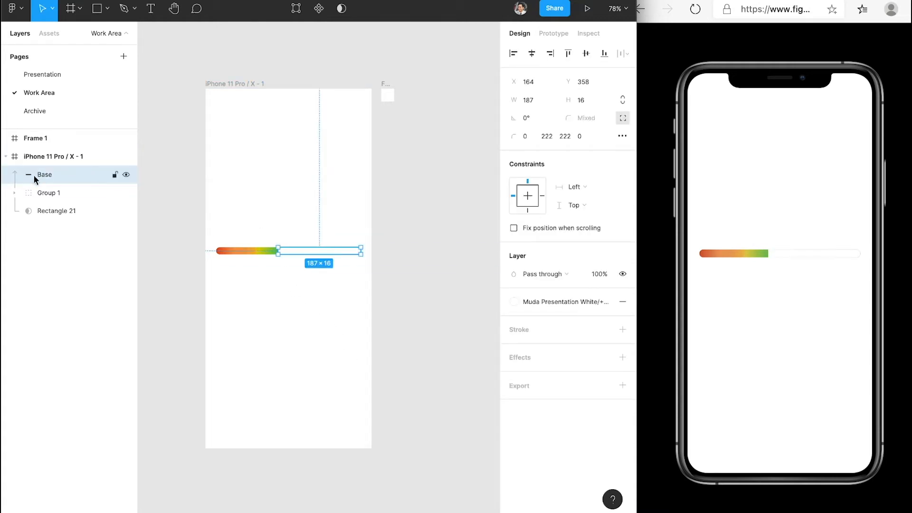
click(252, 251)
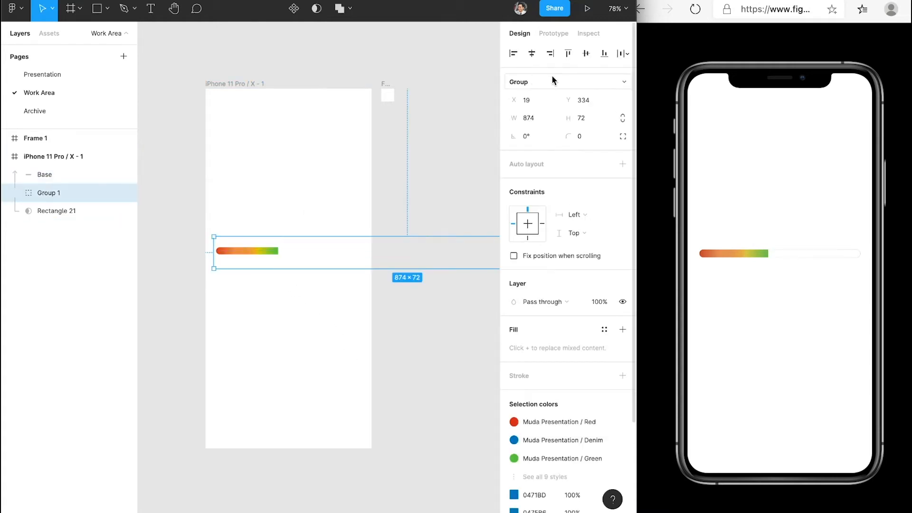
click(550, 53)
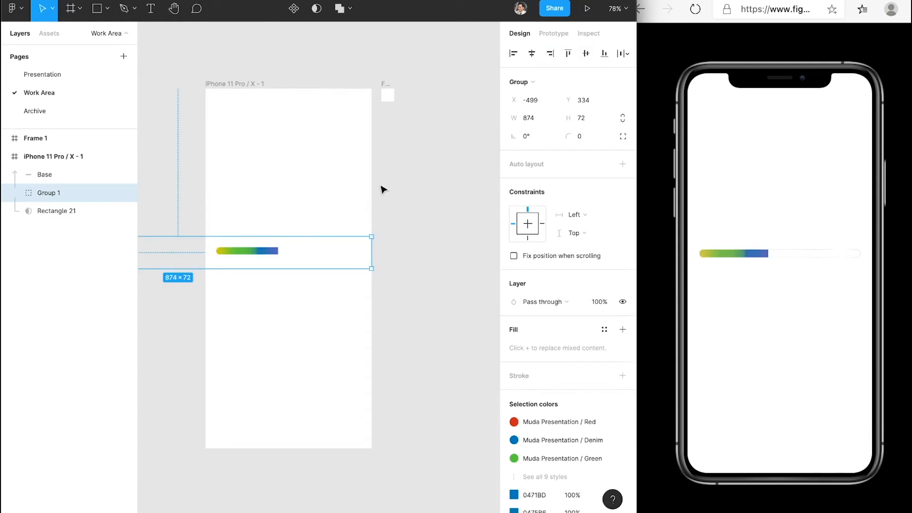
drag(53, 174, 75, 183)
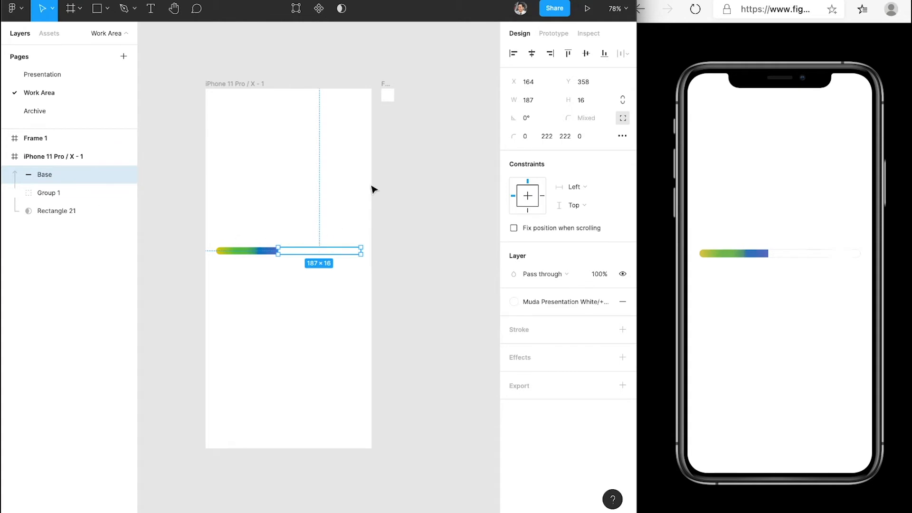
click(399, 146)
- Duplicate the iPhone 11 Pro / X - 1 frame and place the copy to its right at X -31
click(239, 84)
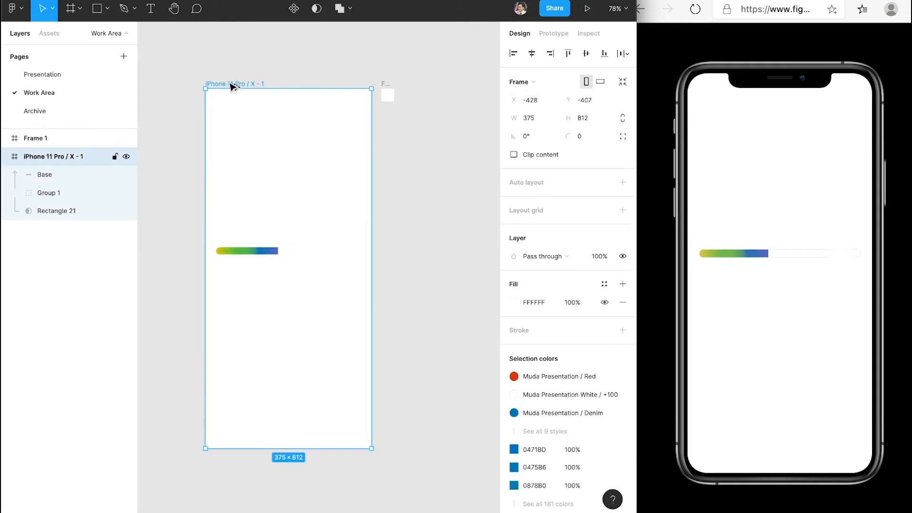
drag(233, 86, 408, 86)
scroll(338, 158, right, 3)
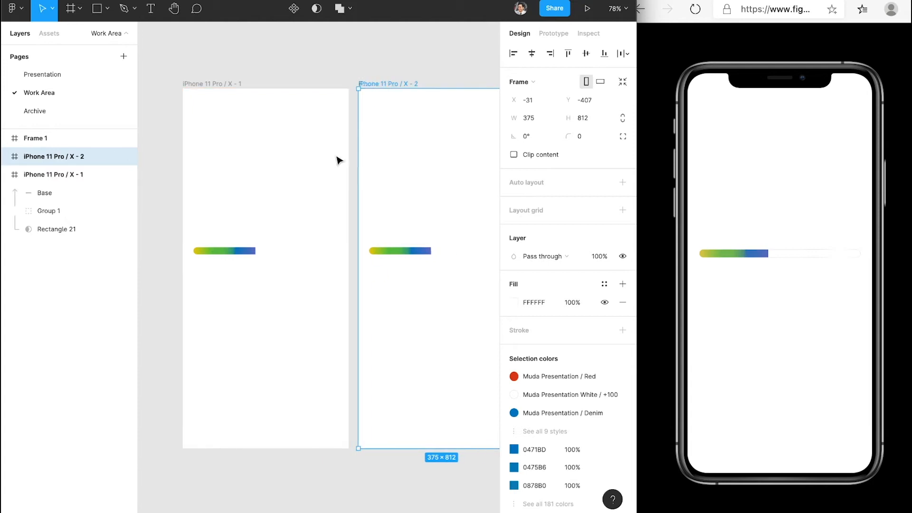
- In the iPhone 11 Pro / X - 2 frame, move the gradient group to X -224 and Base to X 257
click(389, 253)
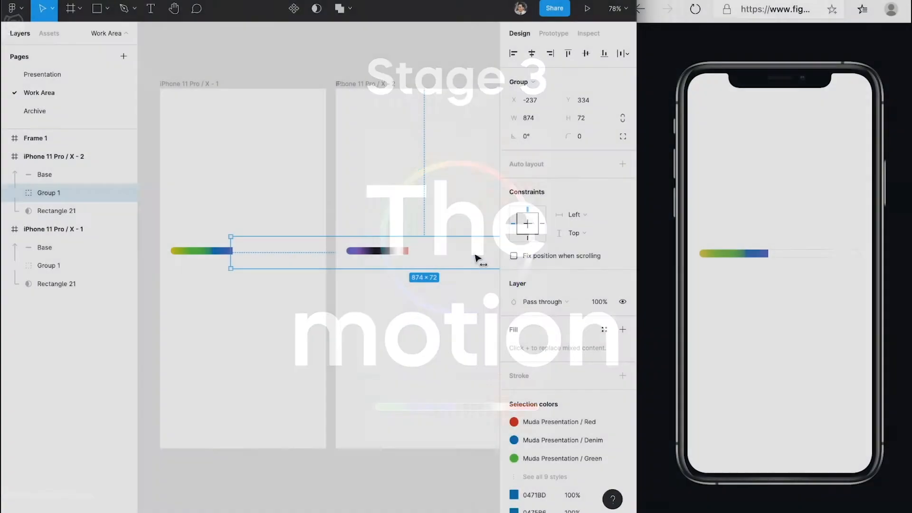
drag(477, 259, 306, 254)
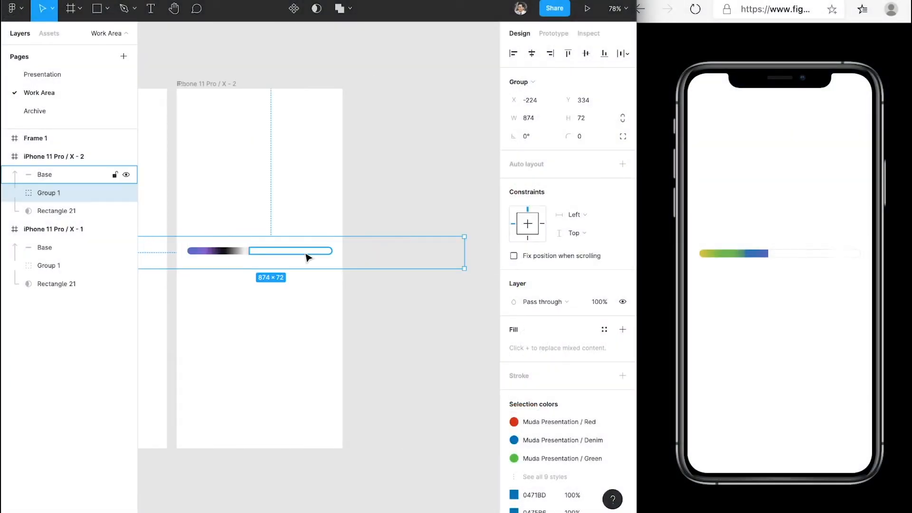
double_click(262, 253)
drag(246, 251, 305, 258)
key(super+z)
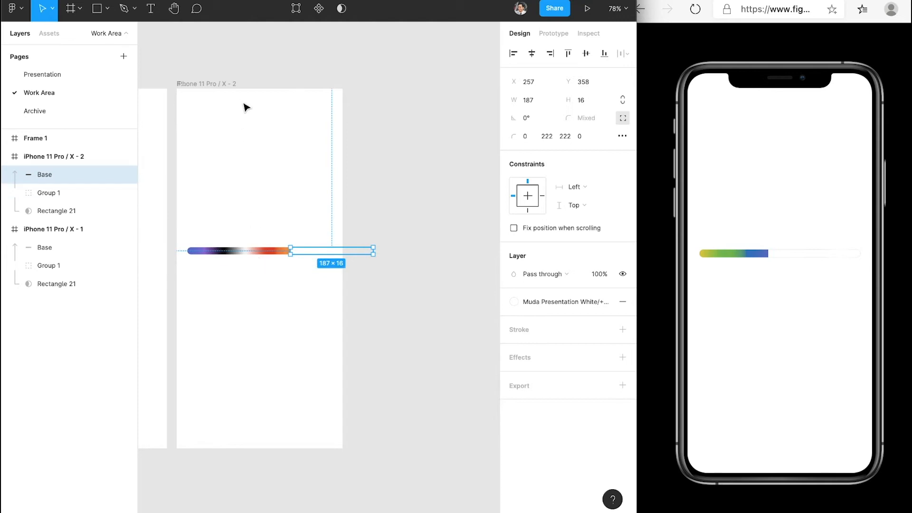
- Duplicate the iPhone 11 Pro / X - 2 frame and place the copy to its right at X 400
click(230, 88)
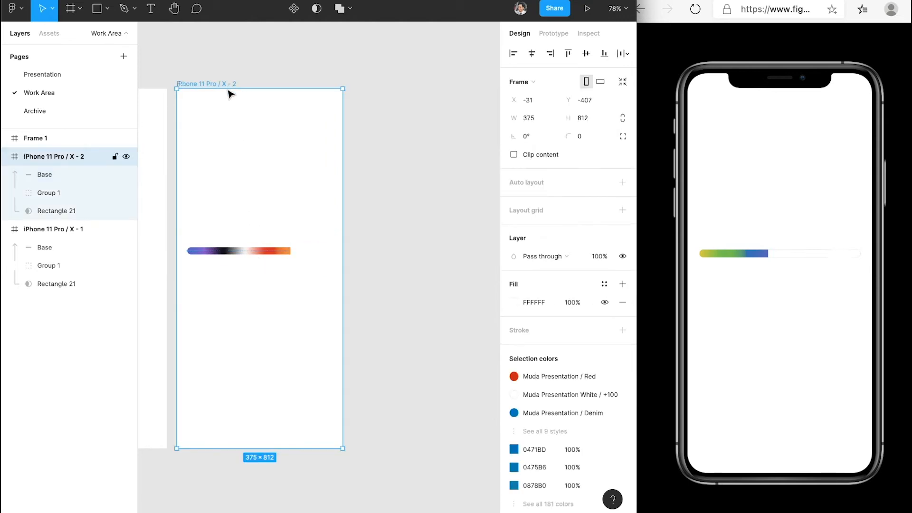
scroll(230, 106, right, 2)
drag(195, 87, 387, 87)
scroll(371, 184, right, 4)
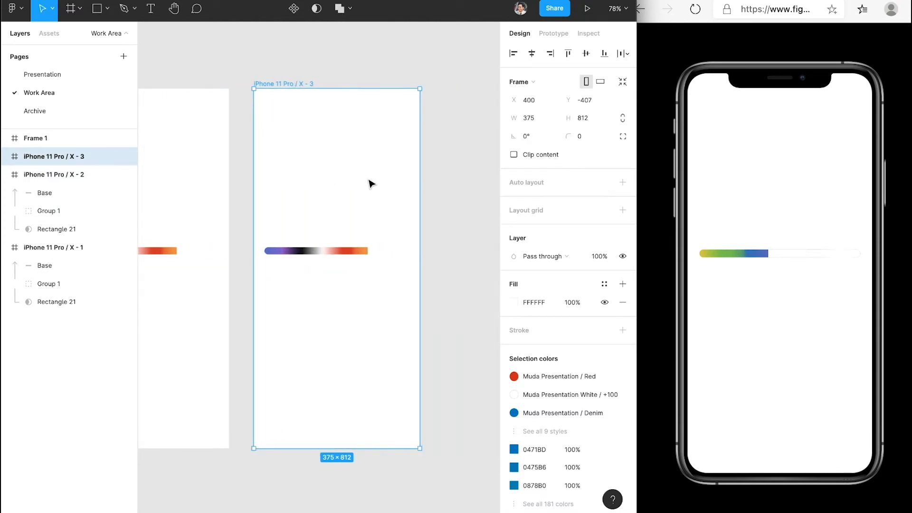
- Align Group 1 in the iPhone 11 Pro / X - 2 frame to the frame's right edge
click(380, 255)
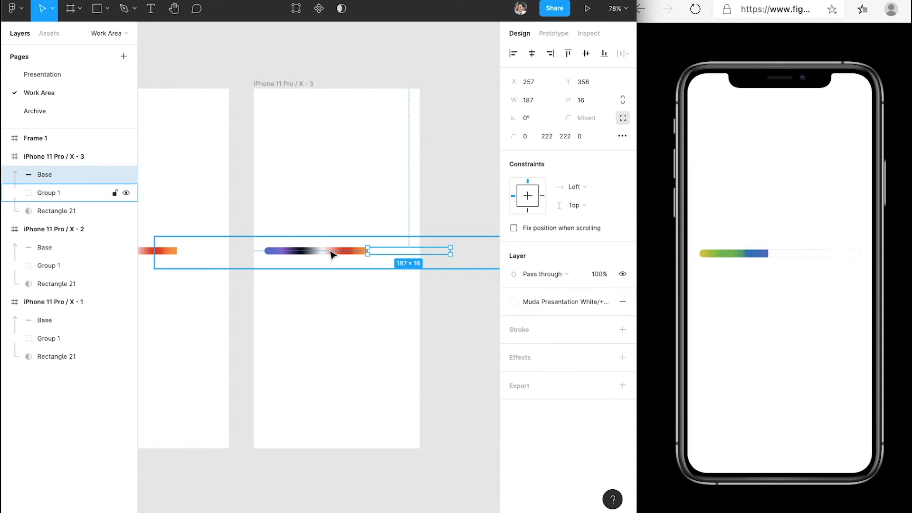
scroll(290, 254, left, 4)
click(220, 252)
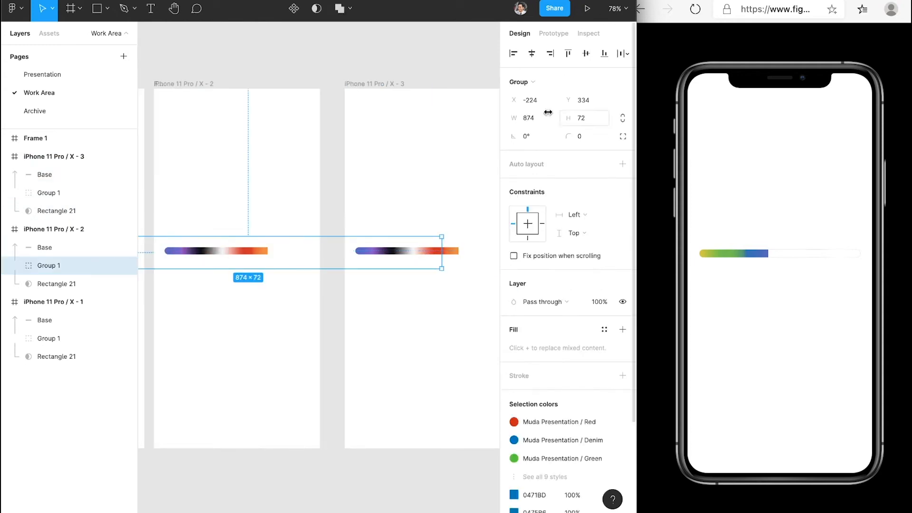
click(550, 54)
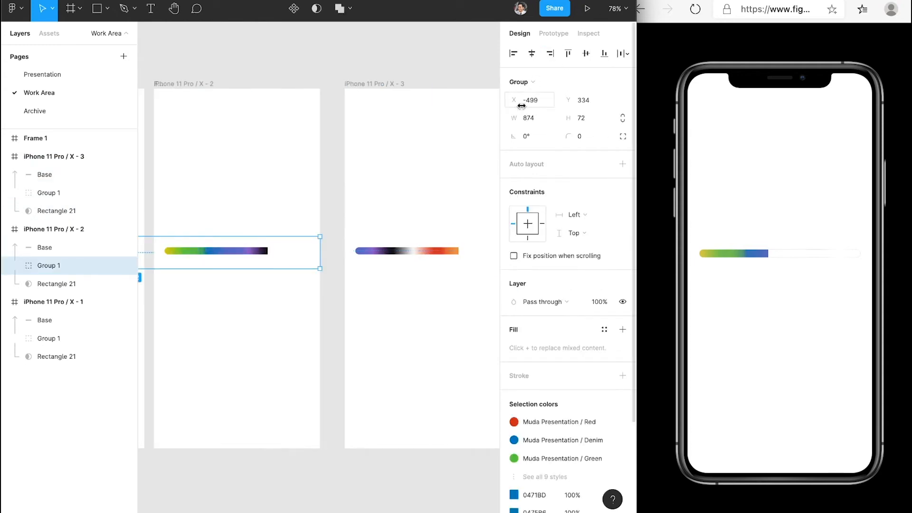
- Try to shift Group 1 in the iPhone 11 Pro / X - 2 frame by +800 in X, and undo it
click(546, 101)
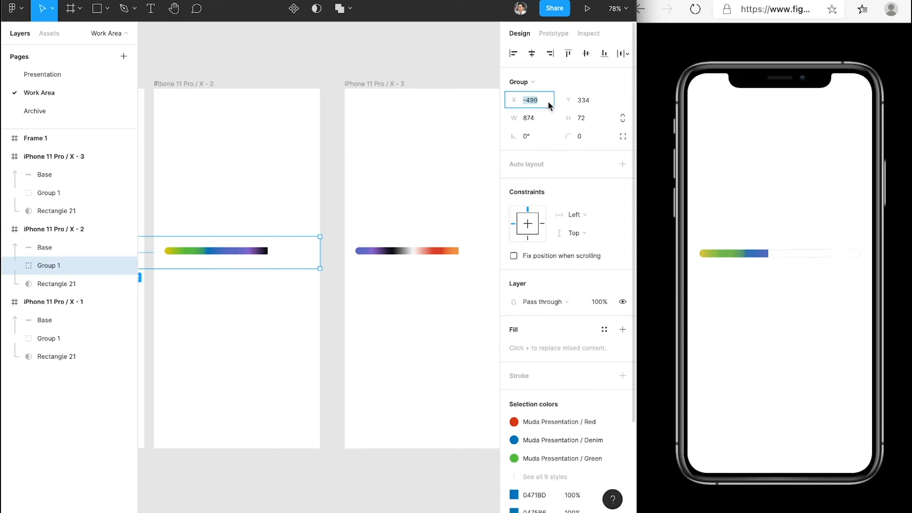
click(549, 103)
text(+)
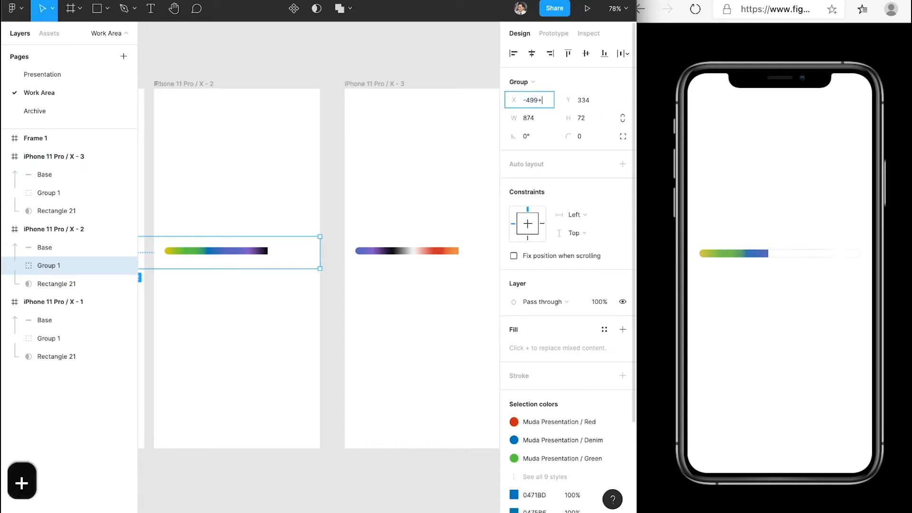
text(800)
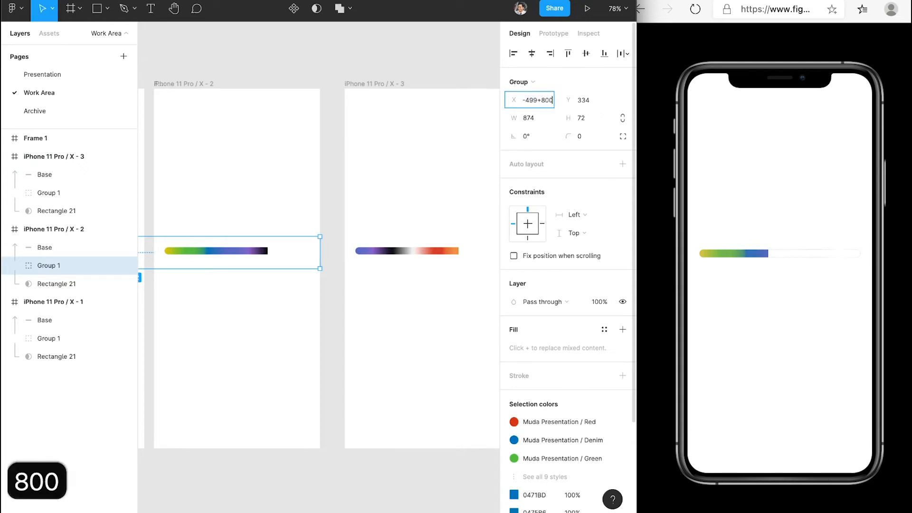
key(Return)
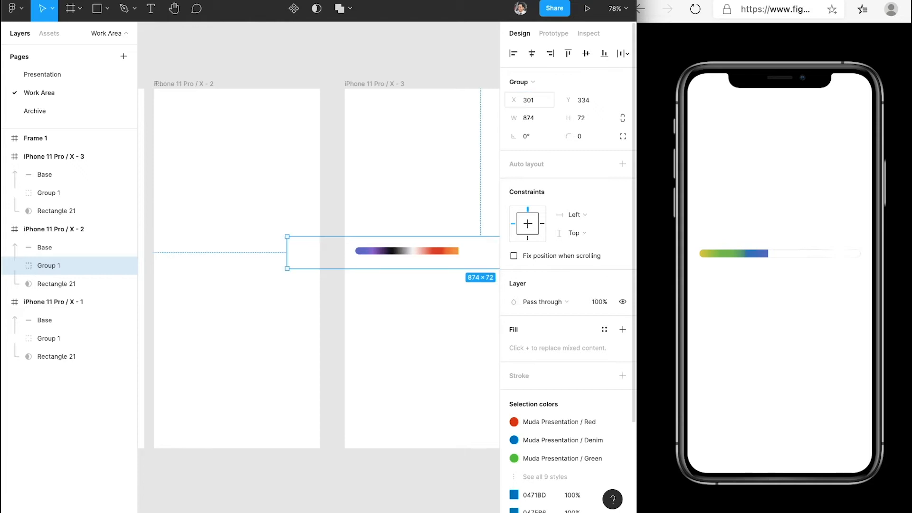
key(super+z)
- Offset Group 1 in the iPhone 11 Pro / X - 2 frame by +400, to X -99
click(549, 104)
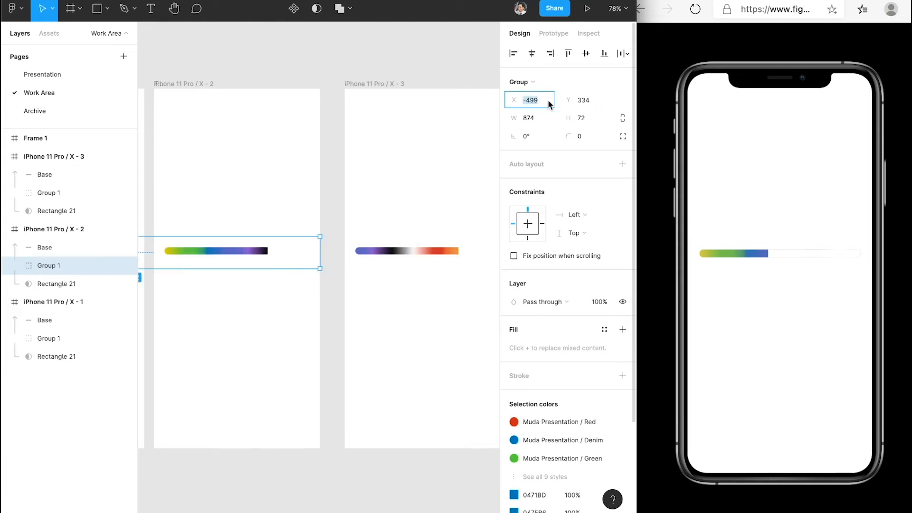
text(+)
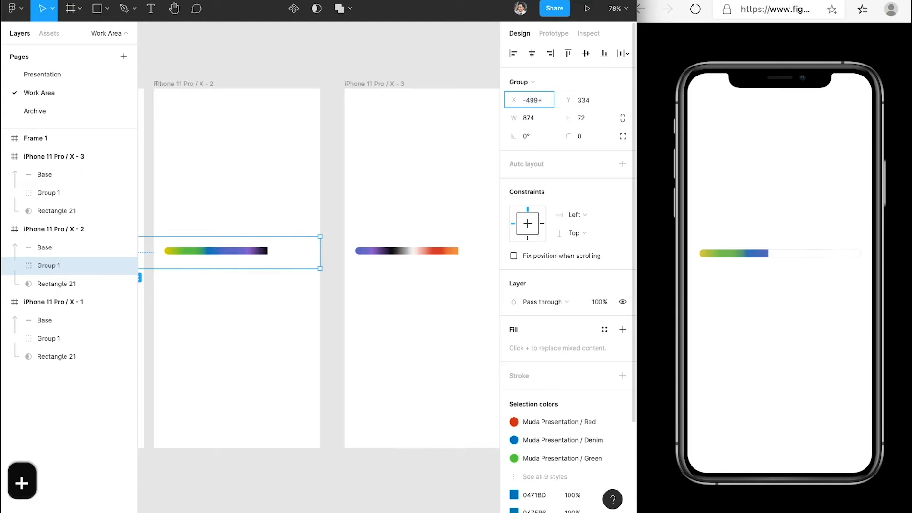
text(400)
key(Return)
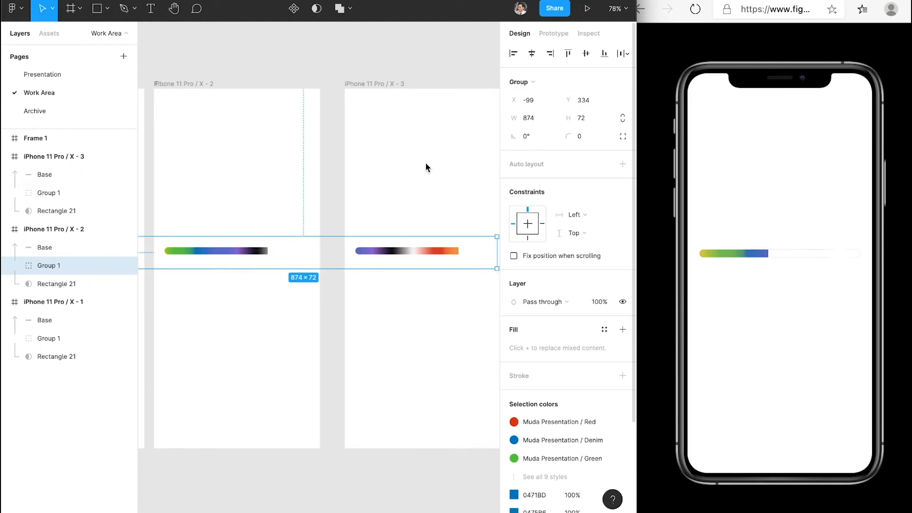
- Set the X position of Group 1 in the iPhone 11 Pro / X - 3 frame to 400-99
drag(393, 241, 404, 255)
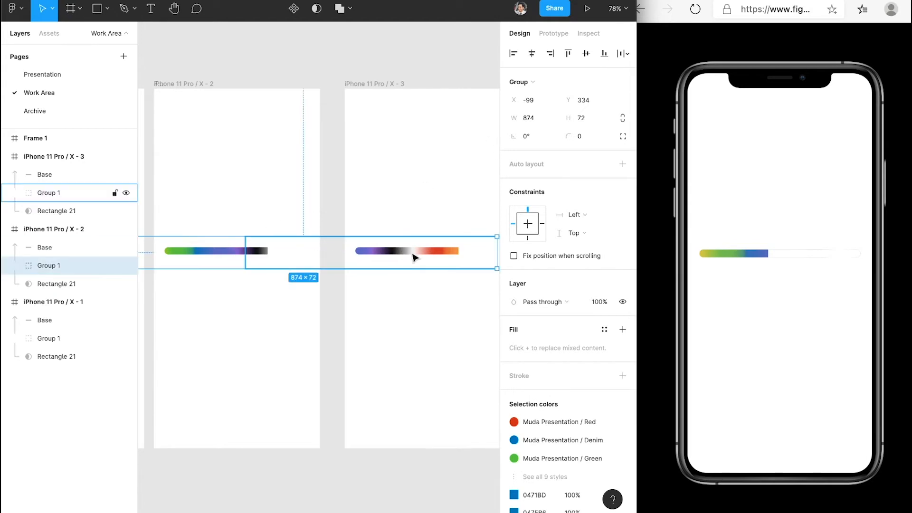
click(540, 102)
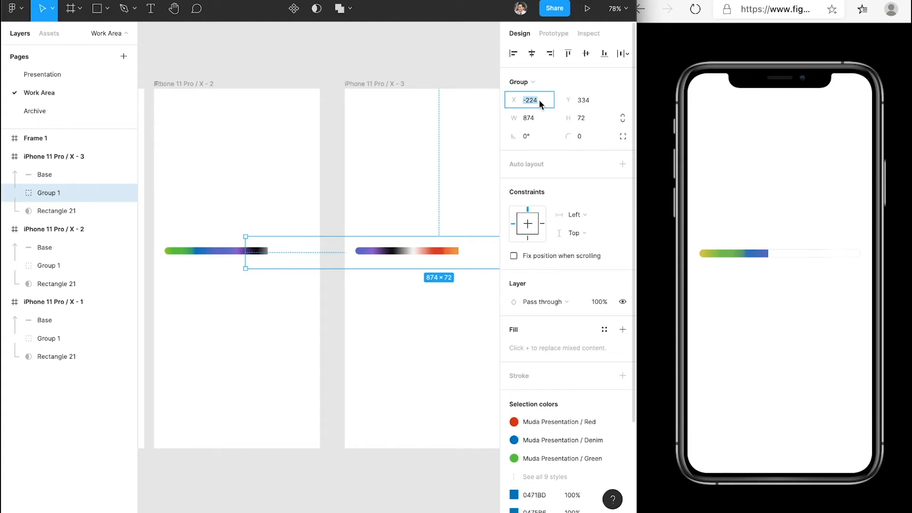
text(40)
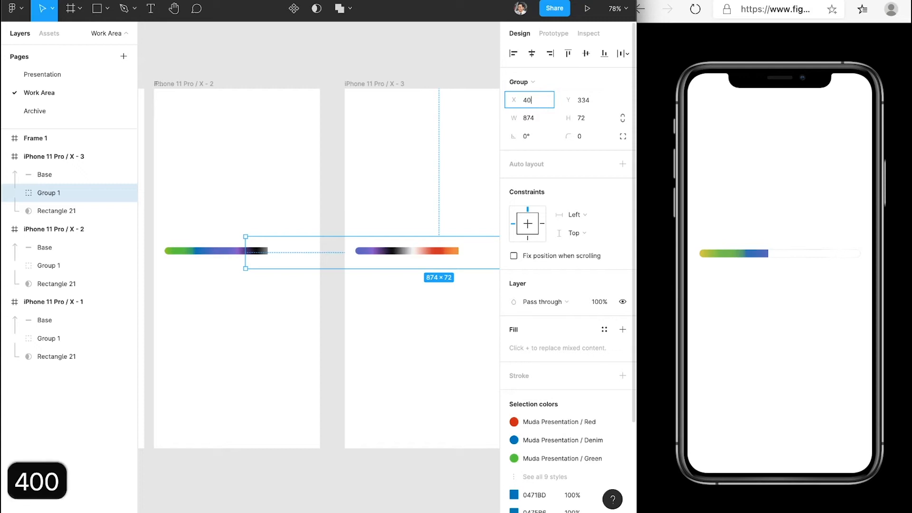
text(0-99)
key(Return)
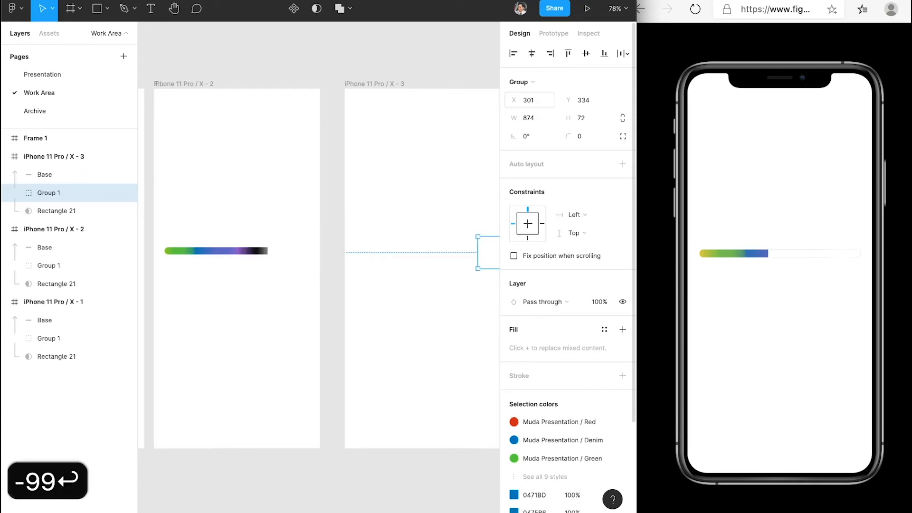
- Paste a copy of the gradient group into the iPhone 11 Pro / X - 3 frame and subtract 874 from its X position
scroll(428, 199, right, 4)
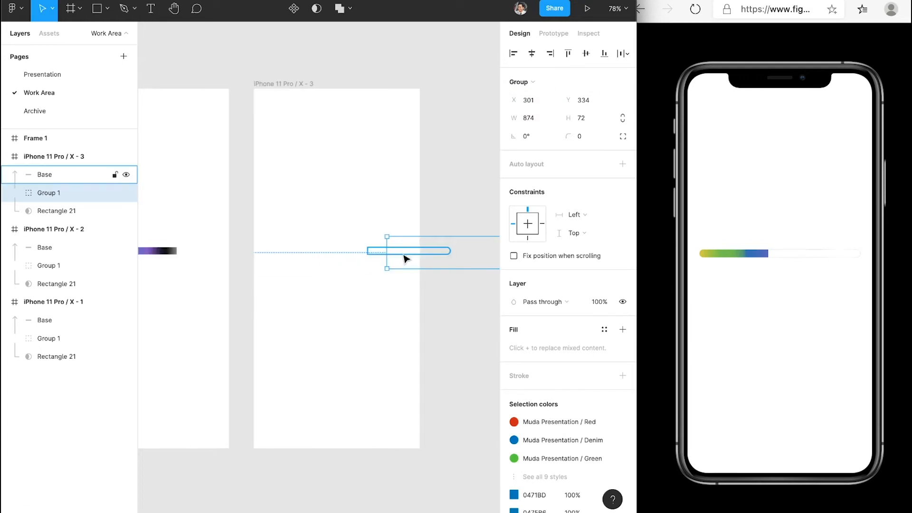
key(ctrl+v)
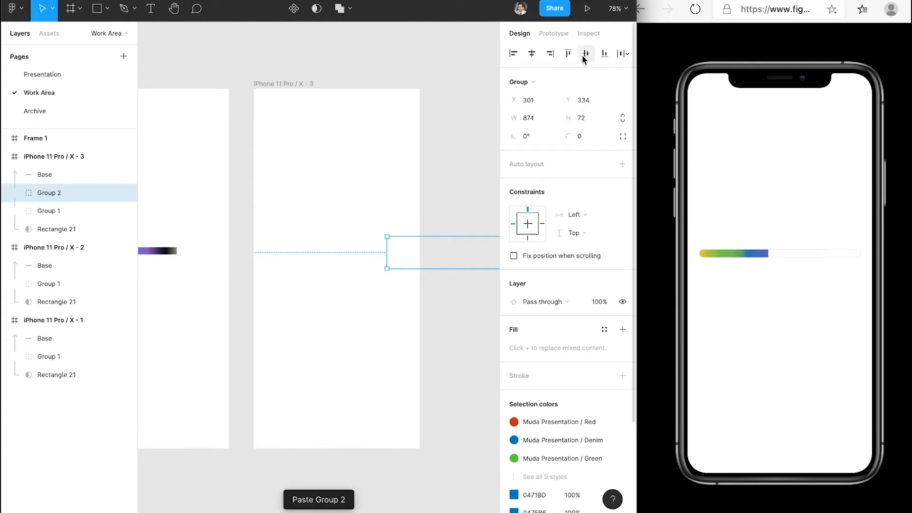
click(546, 100)
text(-874)
key(Return)
- Paste a copy of the gradient group into the iPhone 11 Pro / X - 2 frame and set its X position to -973
scroll(314, 236, left, 3)
scroll(285, 247, left, 1)
click(241, 261)
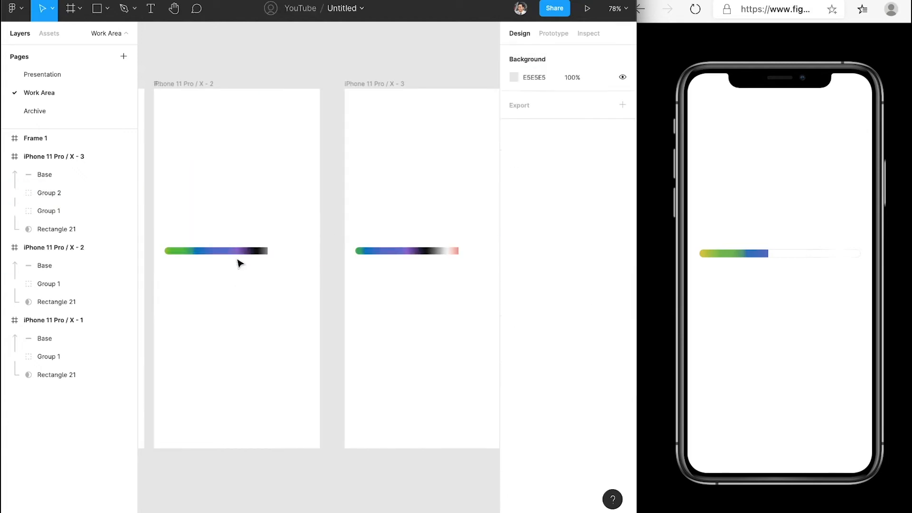
key(ctrl+v)
click(530, 99)
text(-973)
key(Return)
- Slide the Base cover in the iPhone 11 Pro / X - 3 frame horizontally to X 335
scroll(190, 255, right, 2)
click(189, 253)
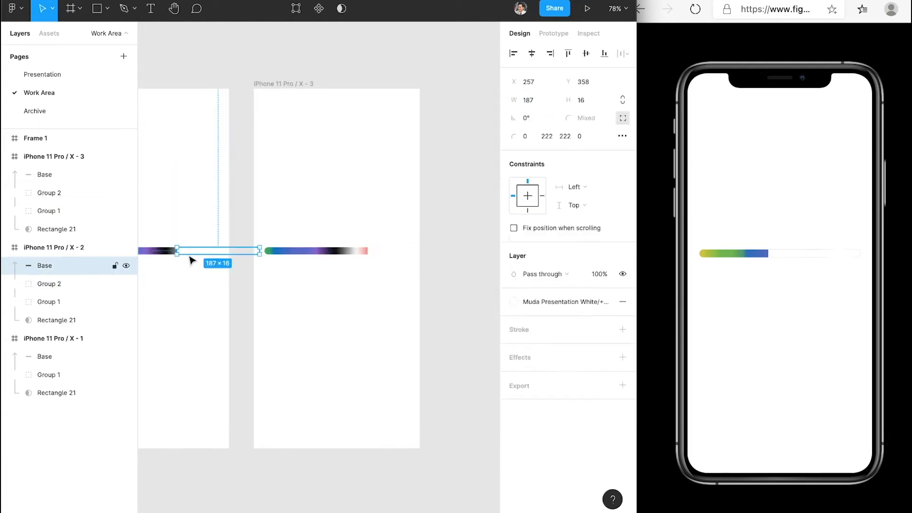
scroll(190, 255, left, 5)
scroll(435, 256, right, 4)
drag(398, 253, 433, 253)
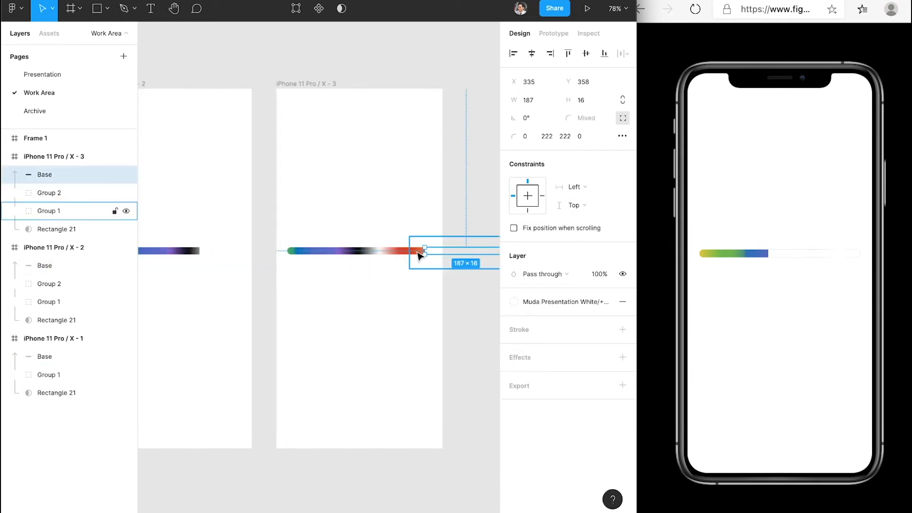
- Move the iPhone 11 Pro / X - 2 frame slightly to the right, to X -14
scroll(411, 253, right, 2)
click(401, 230)
scroll(338, 198, down, 3)
scroll(338, 198, left, 4)
drag(328, 110, 332, 110)
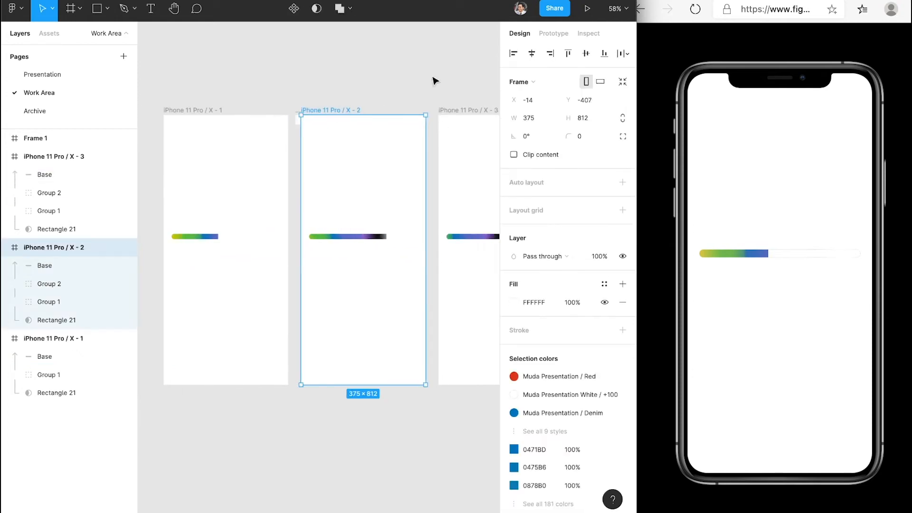
- Check the prototype preview briefly, and delete the tap interaction leading from the iPhone 11 Pro / X - 2 frame to Frame 1
click(587, 8)
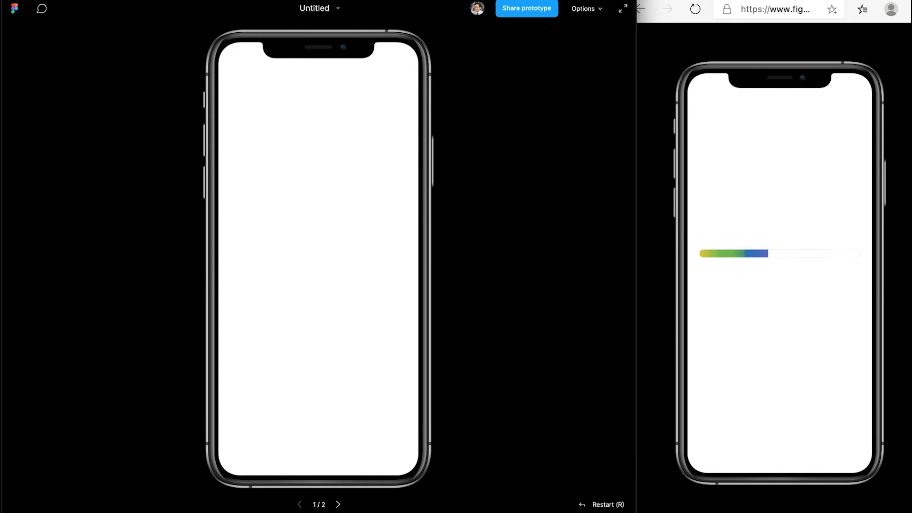
click(503, 2)
click(559, 34)
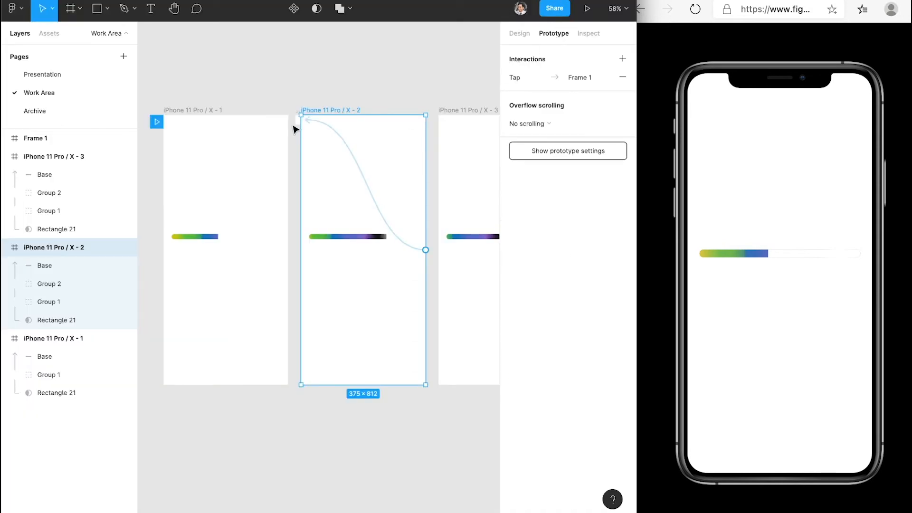
click(340, 139)
key(Delete)
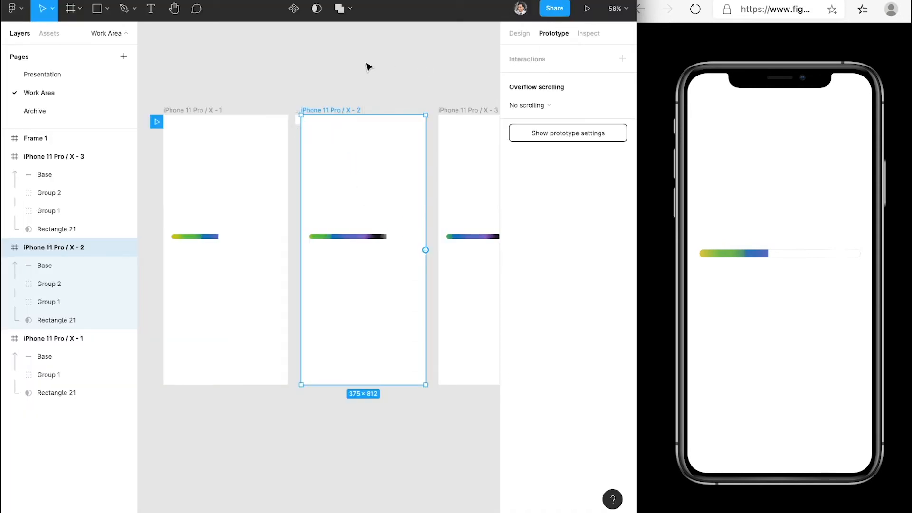
key(Escape)
- Link iPhone 11 Pro / X - 1 to iPhone 11 Pro / X - 2 with an After delay trigger of 1 ms and Smart animate
drag(291, 146, 323, 166)
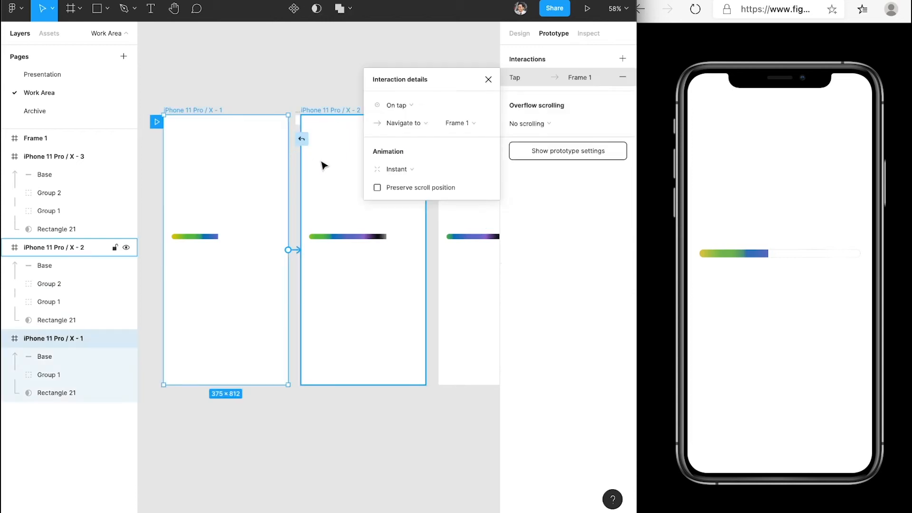
click(401, 106)
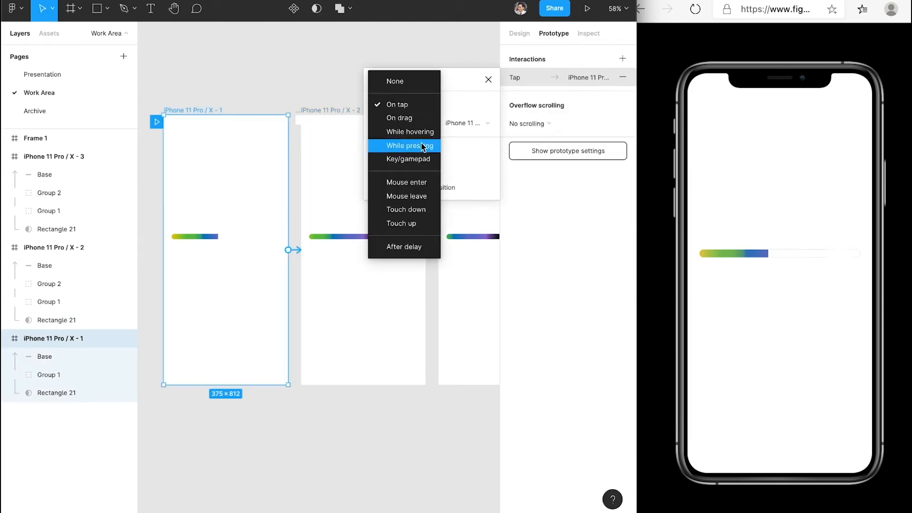
click(425, 244)
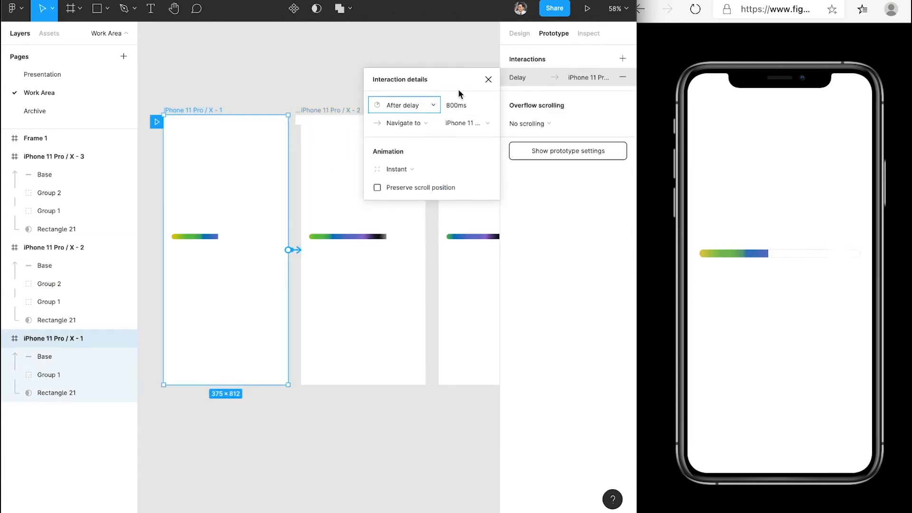
click(456, 105)
click(401, 169)
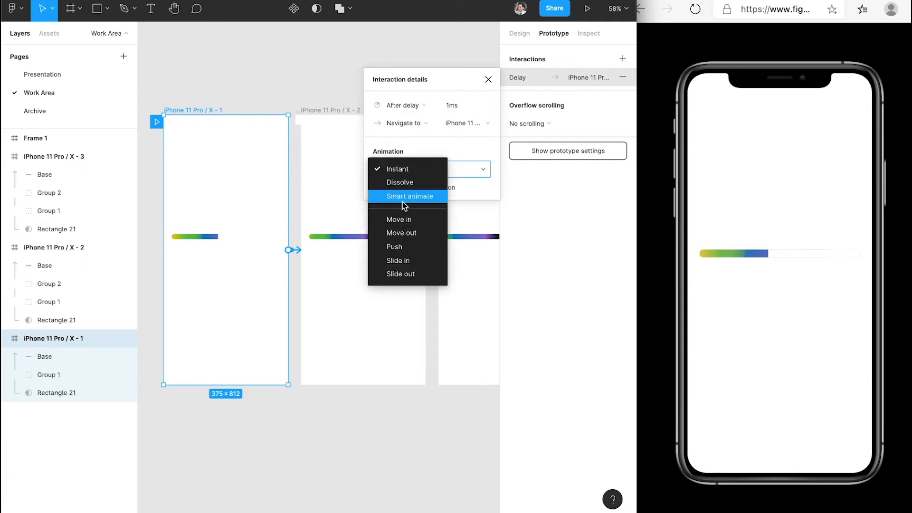
click(404, 196)
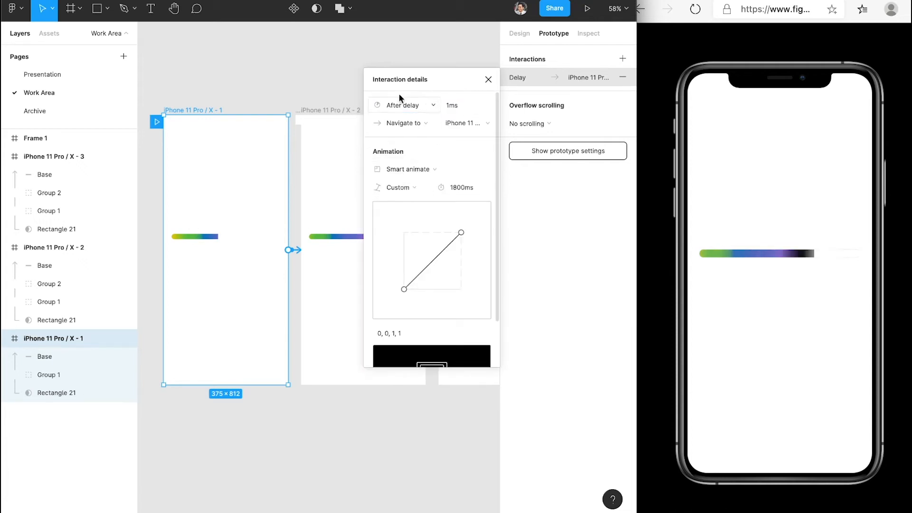
- Link iPhone 11 Pro / X - 2 to iPhone 11 Pro / X - 3 with an After delay trigger of 1 ms
scroll(309, 238, right, 5)
click(239, 104)
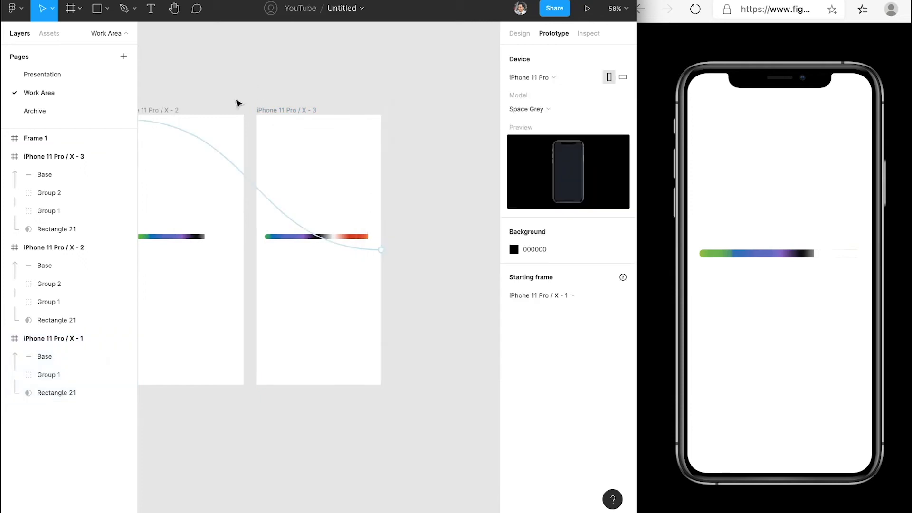
click(177, 113)
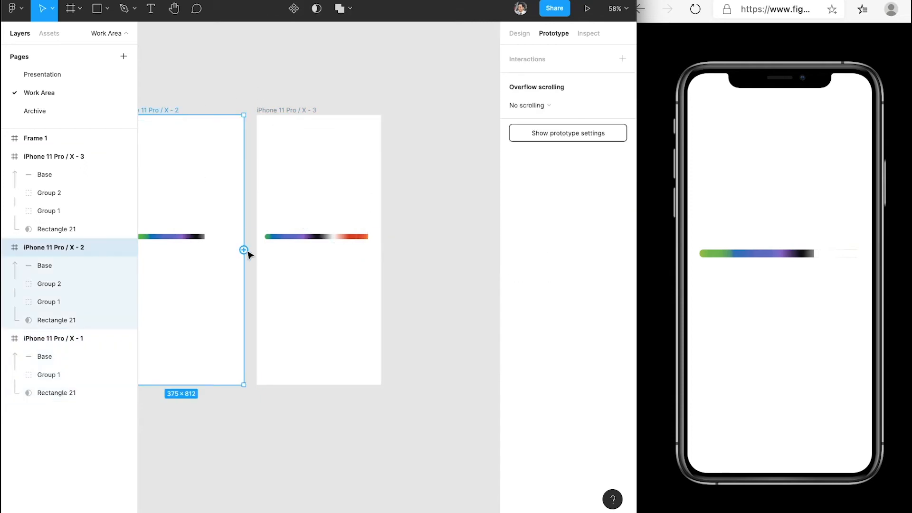
drag(243, 250, 304, 257)
click(432, 106)
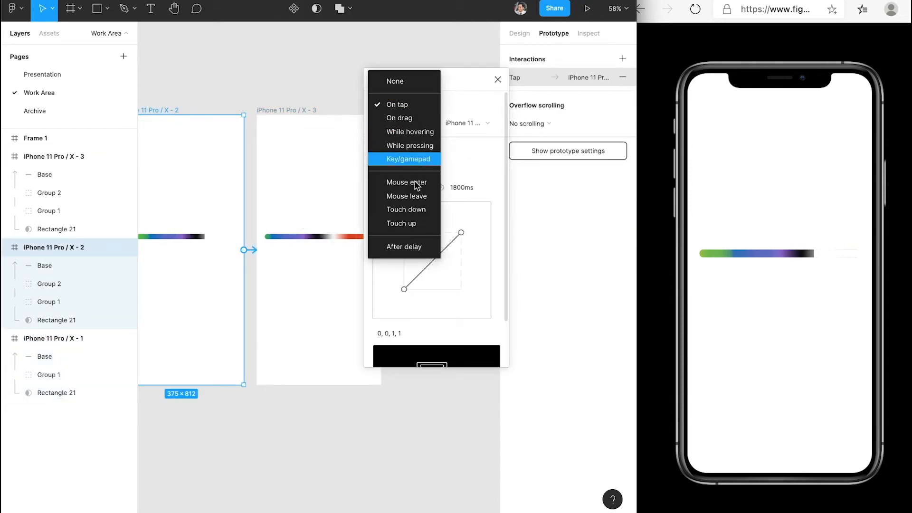
click(417, 247)
click(464, 106)
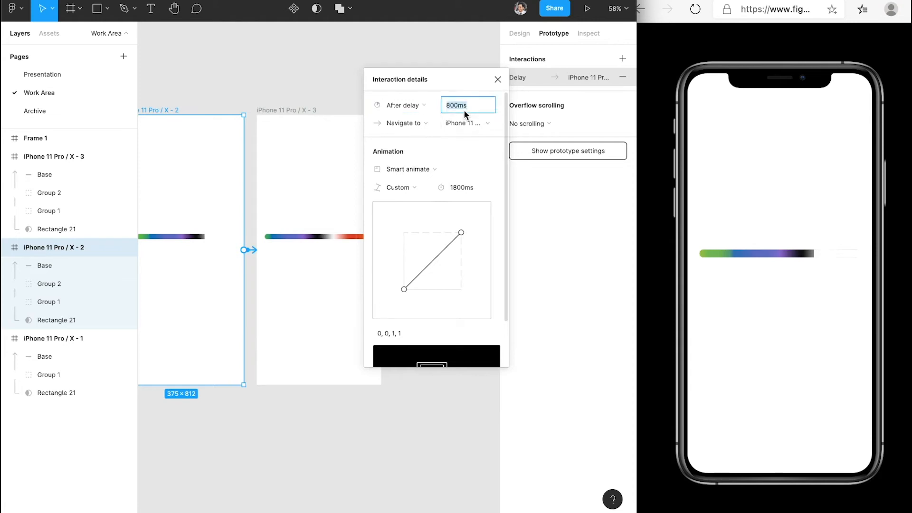
text(1)
click(289, 86)
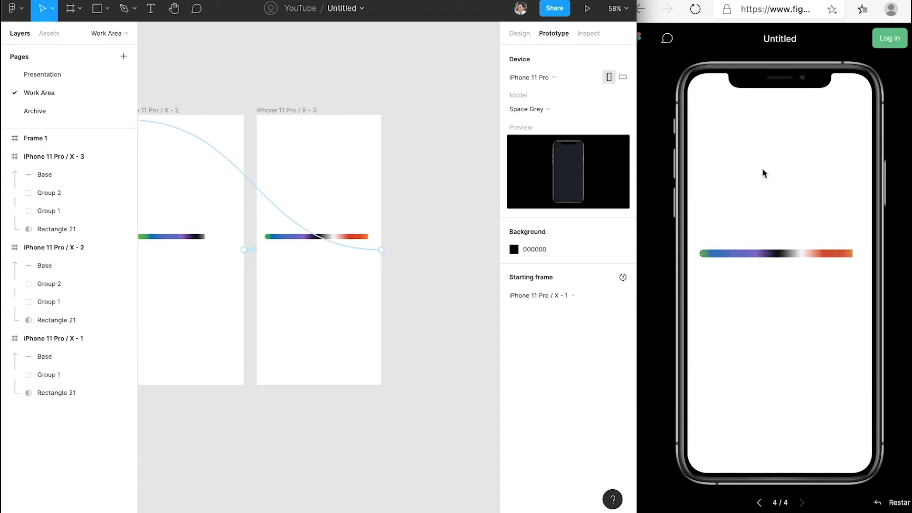
- Restart the prototype in the browser preview and watch the progress bar animation play through
click(757, 191)
key(r)
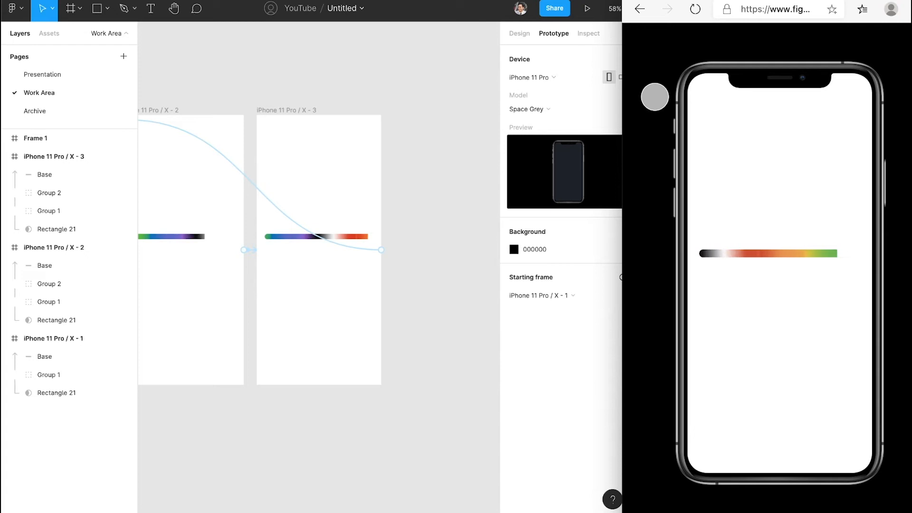
key(r)
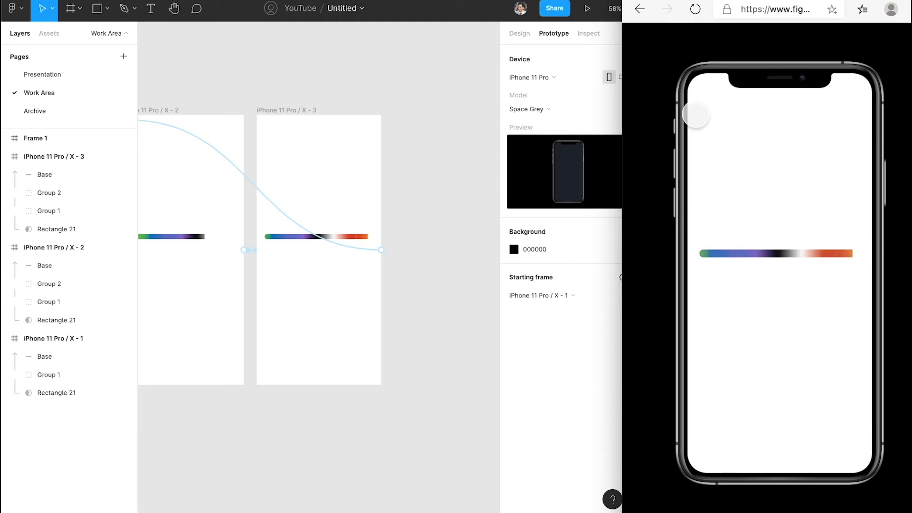
key(r)
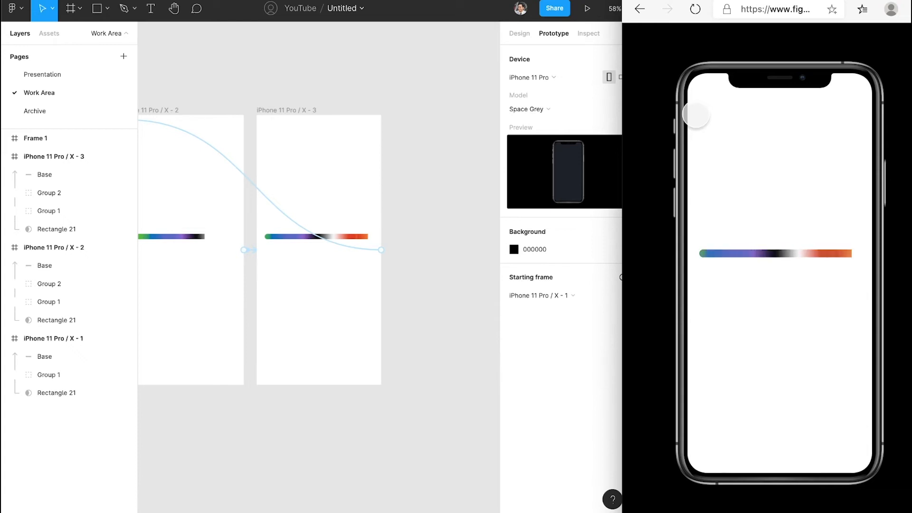
scroll(316, 271, left, 3)
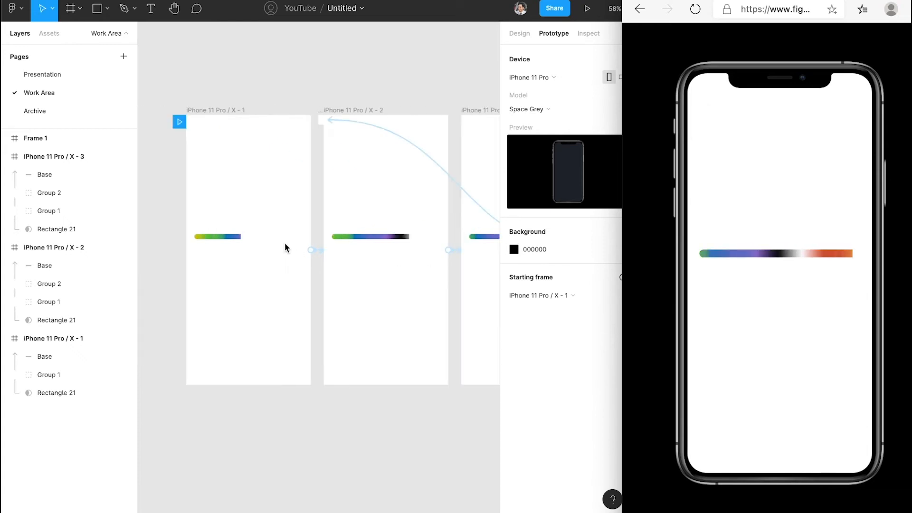
click(270, 237)
drag(232, 235, 293, 258)
scroll(294, 245, left, 6)
key(shift+Return)
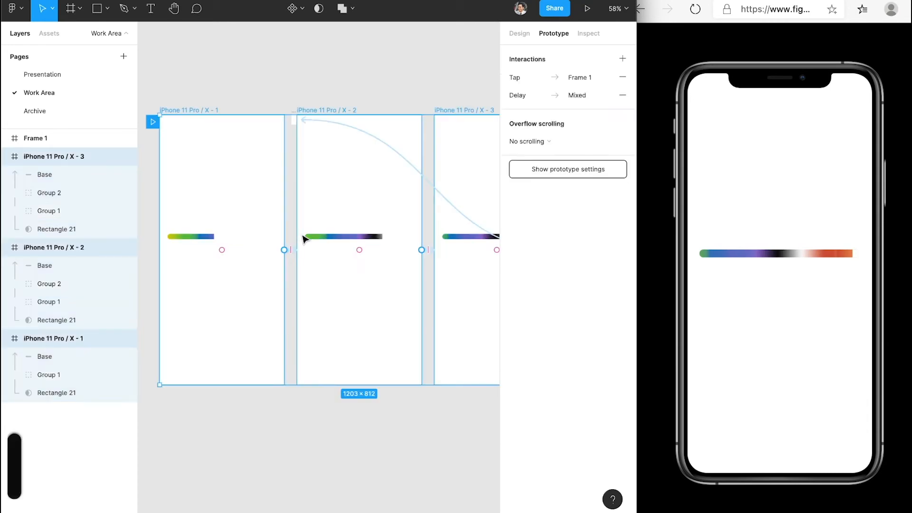
key(Return)
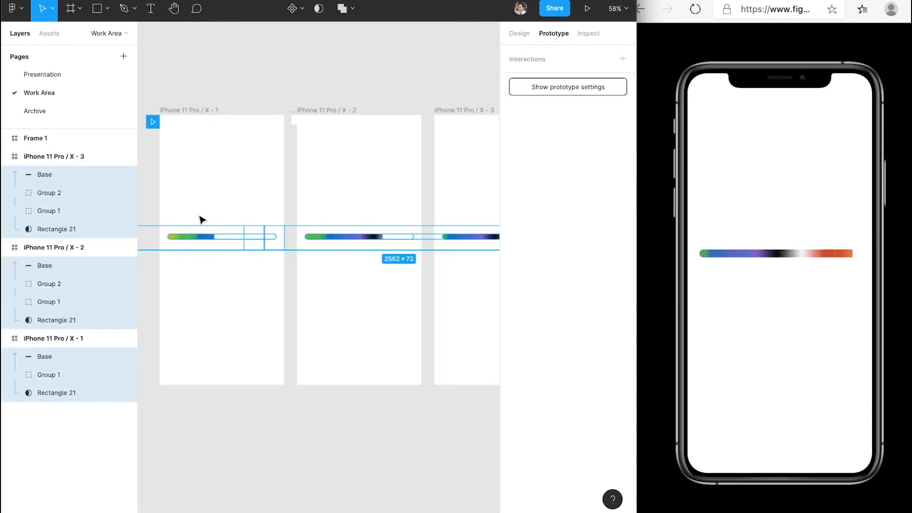
- Place an unmasked copy of the Rectangle 21 bar at the top of the layers in iPhone 11 Pro / X - 1
click(48, 226)
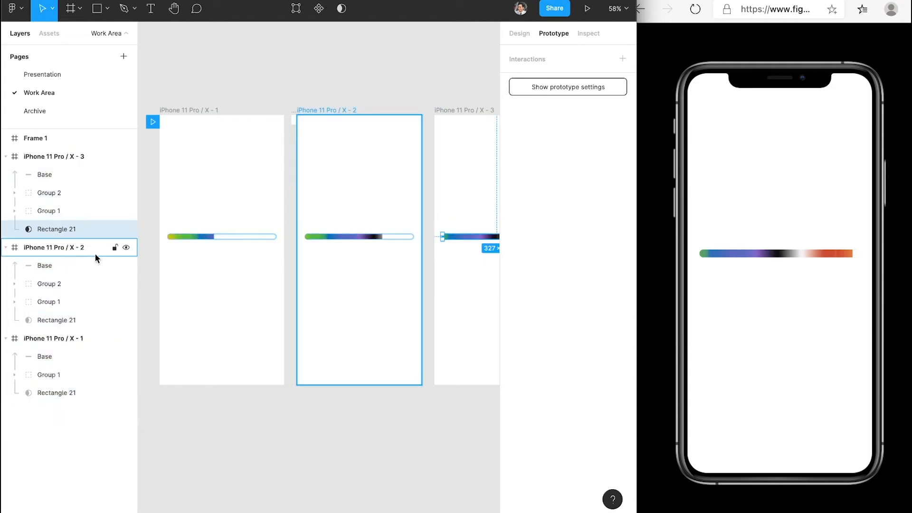
drag(66, 392, 61, 419)
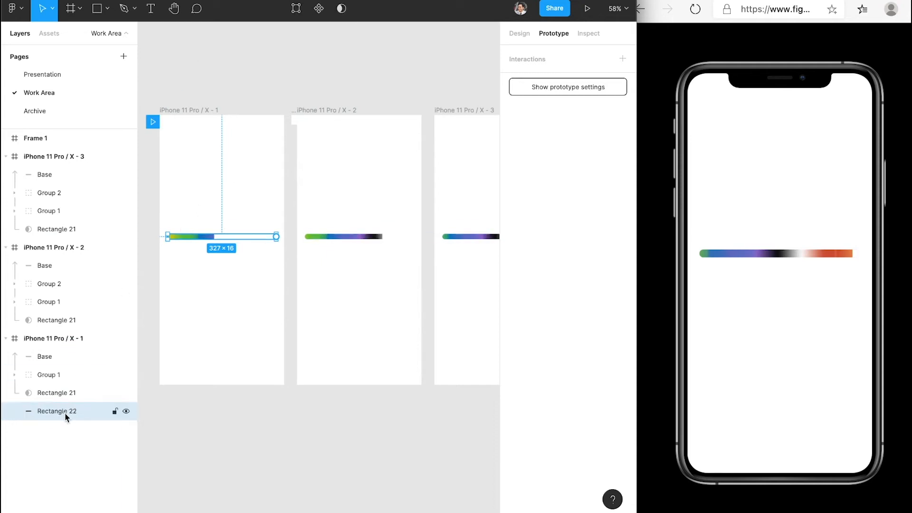
drag(65, 417, 71, 343)
click(521, 34)
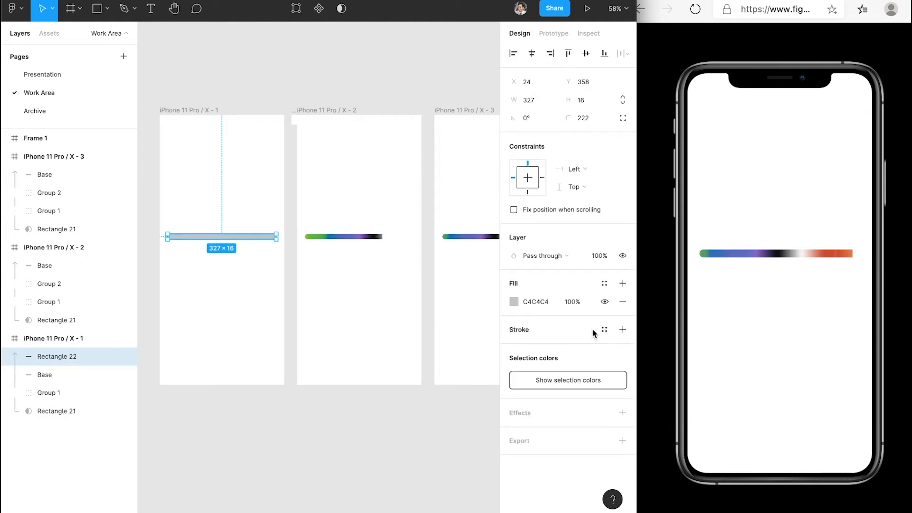
click(745, 336)
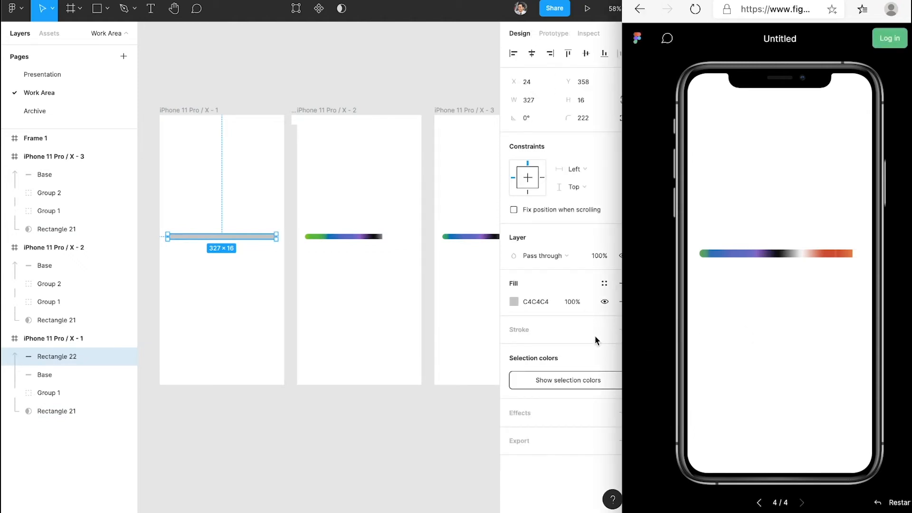
click(330, 38)
click(291, 211)
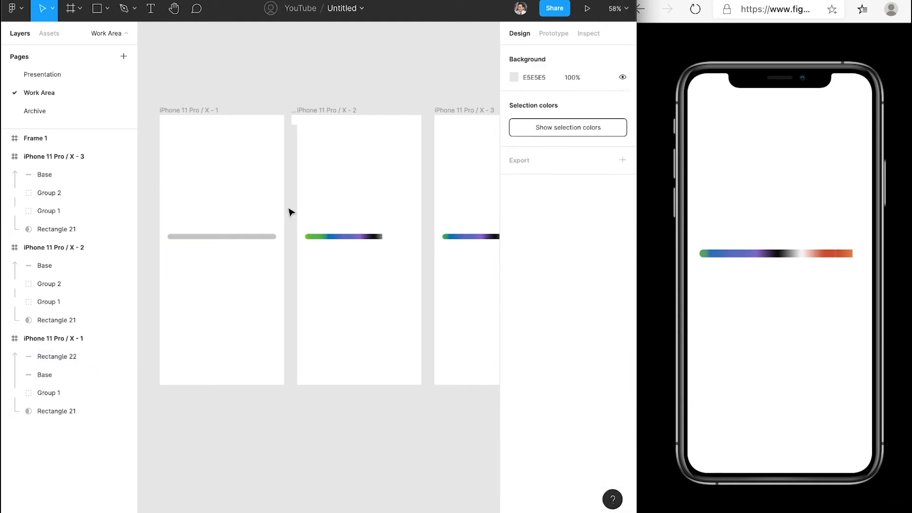
- Change the trigger of the link from iPhone 11 Pro / X - 1 to X - 2 to On tap, and restart the preview
click(554, 34)
click(292, 255)
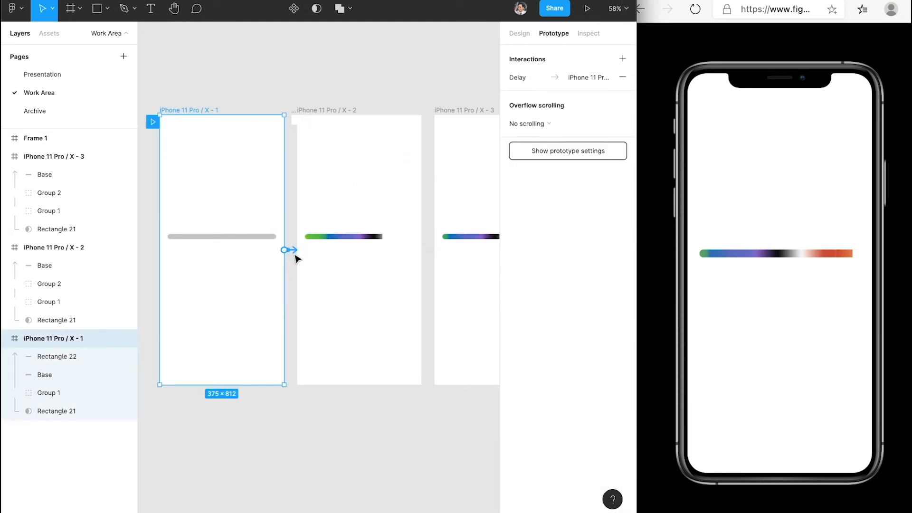
click(289, 250)
click(421, 106)
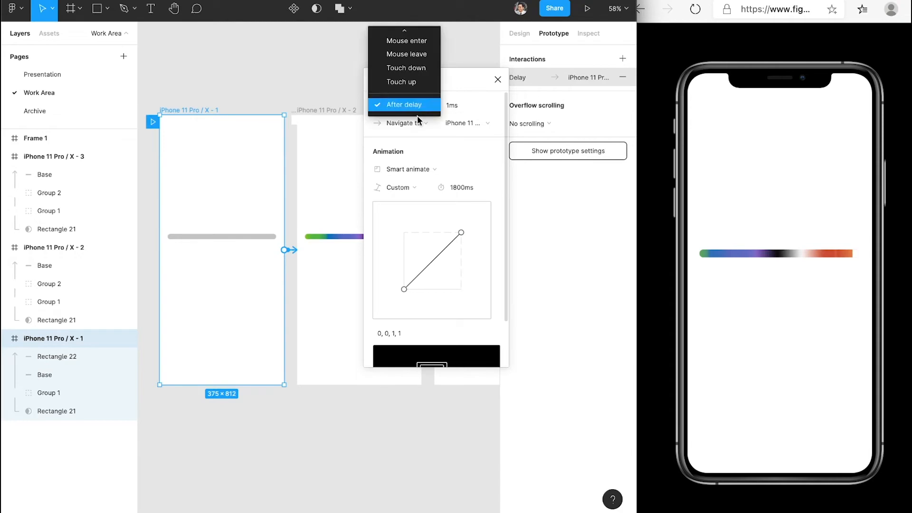
scroll(407, 60, up, 3)
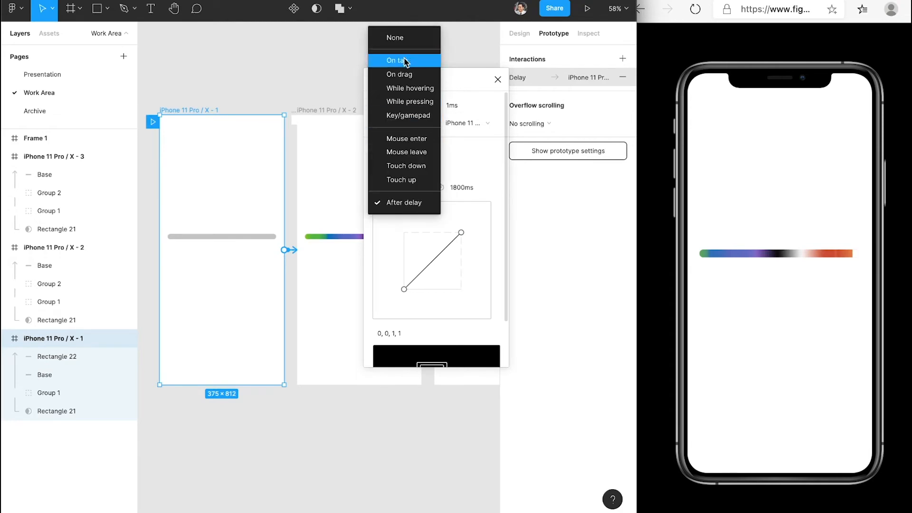
click(407, 62)
click(263, 92)
click(750, 214)
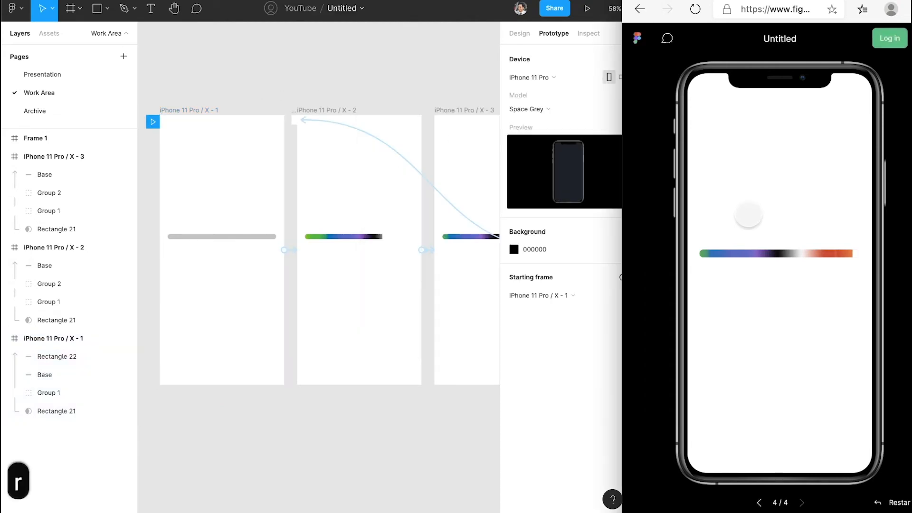
- Give the grey bar in iPhone 11 Pro / X - 1 a 1 px inside stroke in the Muda Presentation White/-1 style and remove its fill
click(257, 238)
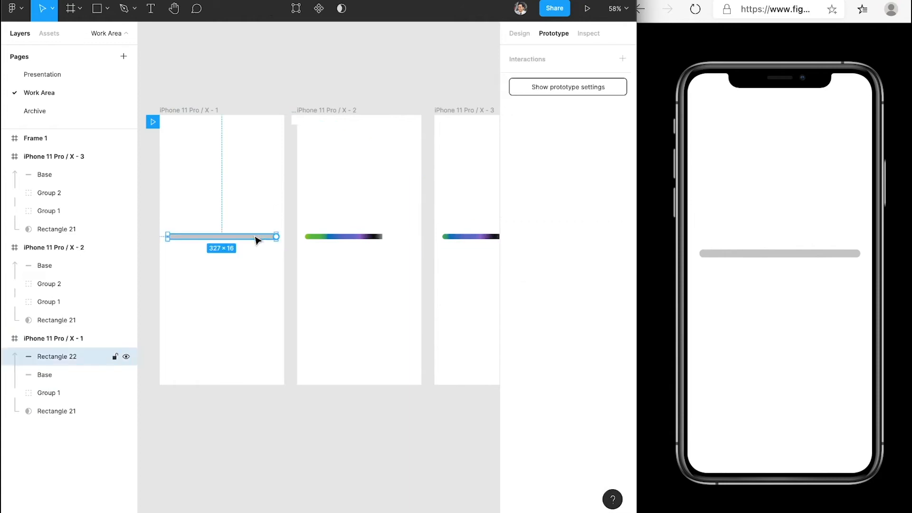
click(520, 34)
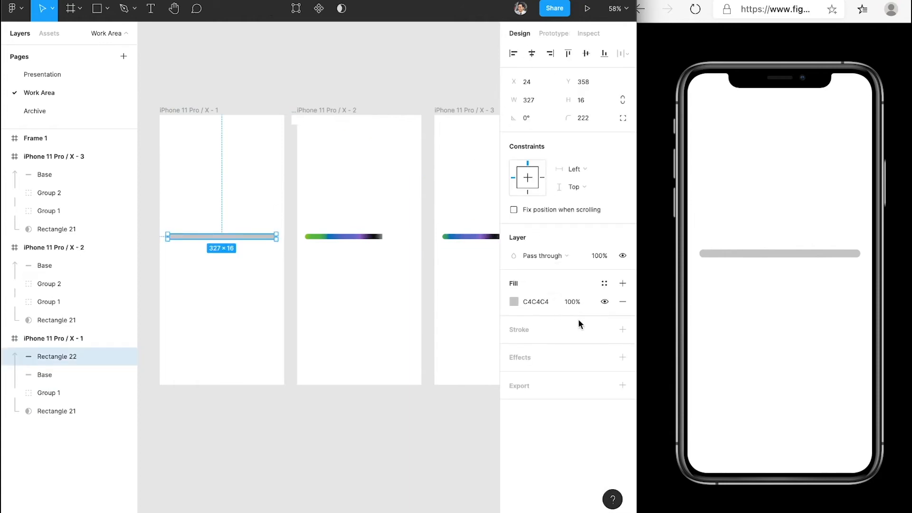
click(621, 330)
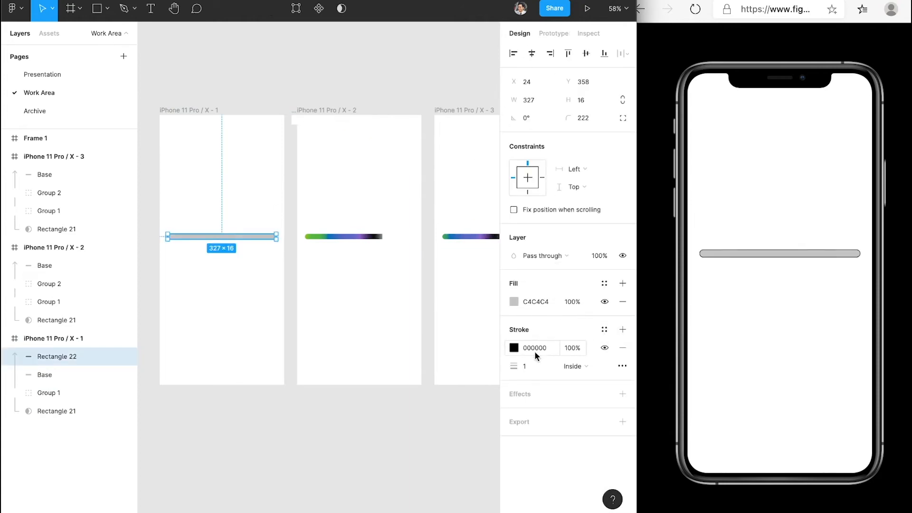
click(603, 331)
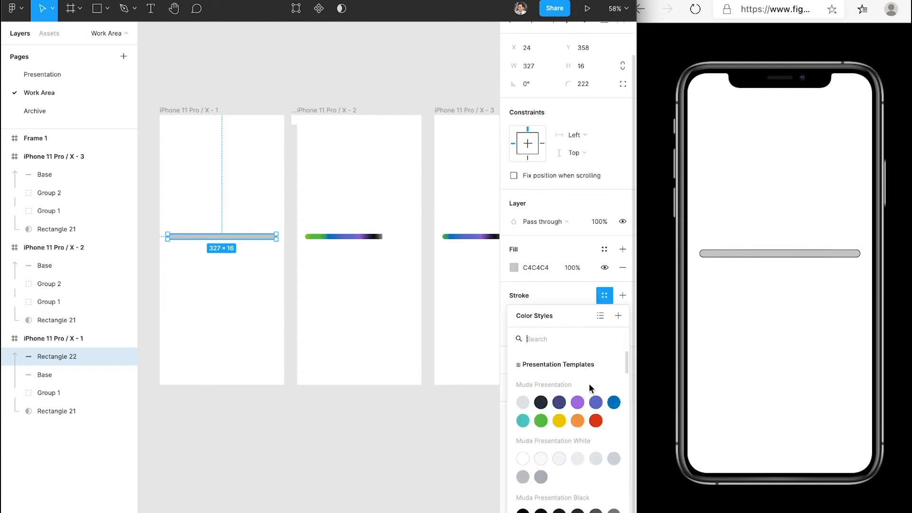
click(613, 458)
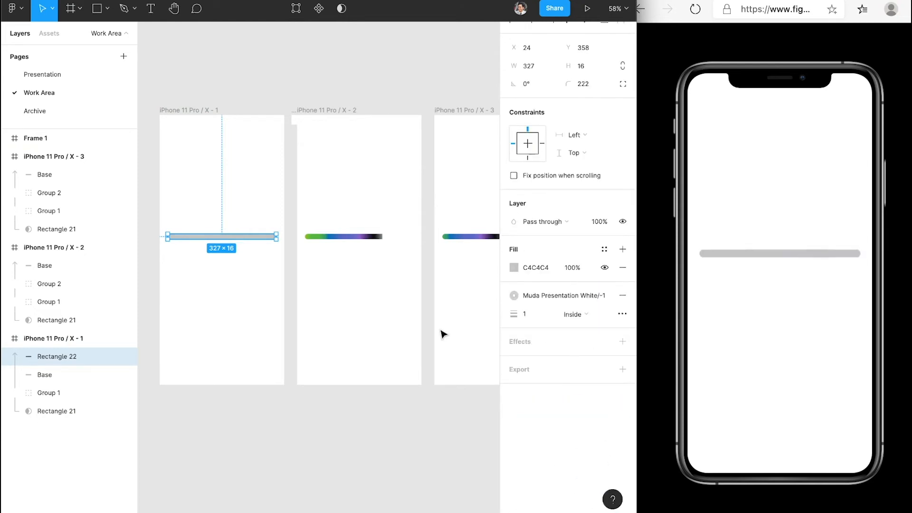
click(622, 268)
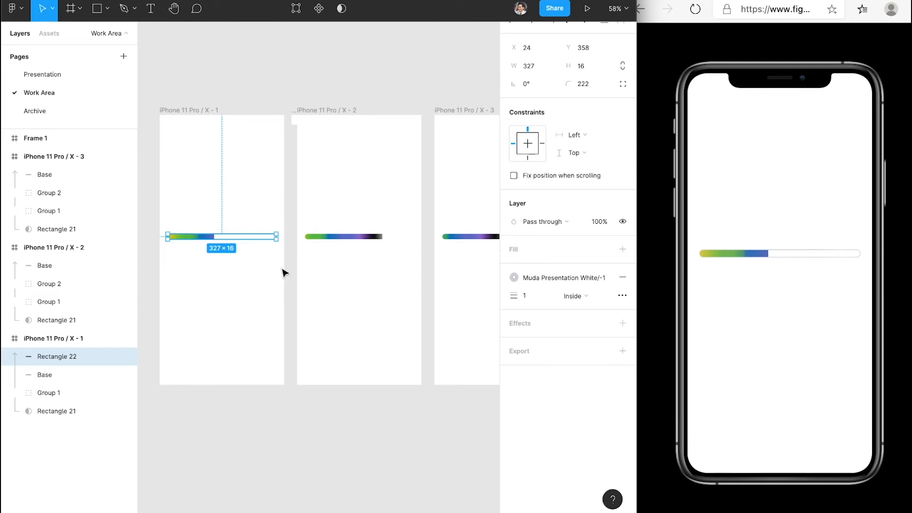
- Fill all three iPhone 11 Pro / X frames with the Muda Presentation White/+2 colour style
click(215, 110)
scroll(315, 112, right, 1)
shift+click(307, 111)
shift+click(428, 110)
click(604, 269)
click(542, 431)
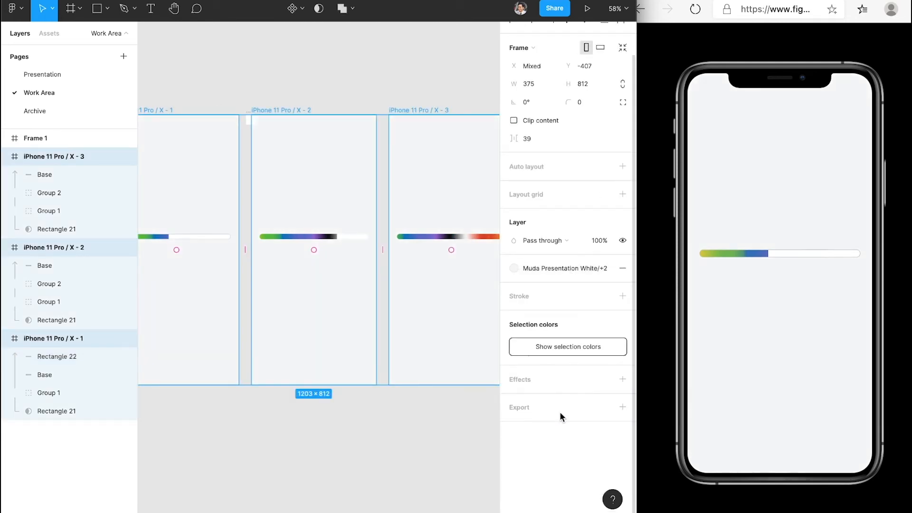
- Move the outline rectangle out of iPhone 11 Pro / X - 1 to the page level below that frame
scroll(322, 230, left, 2)
click(323, 236)
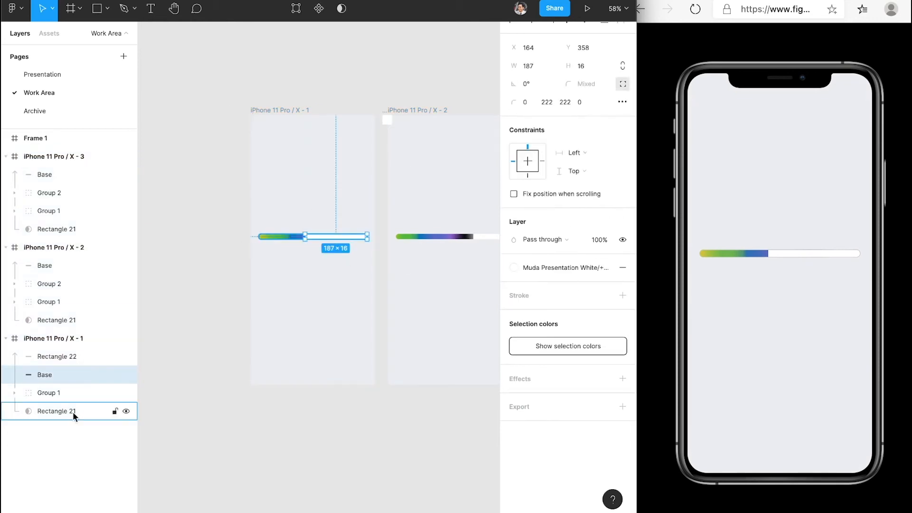
click(57, 356)
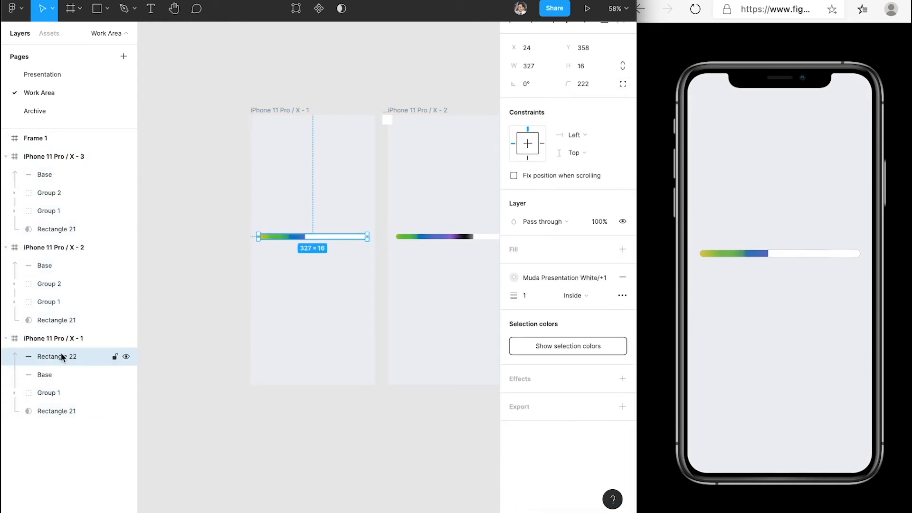
drag(14, 443, 17, 440)
click(208, 424)
click(38, 412)
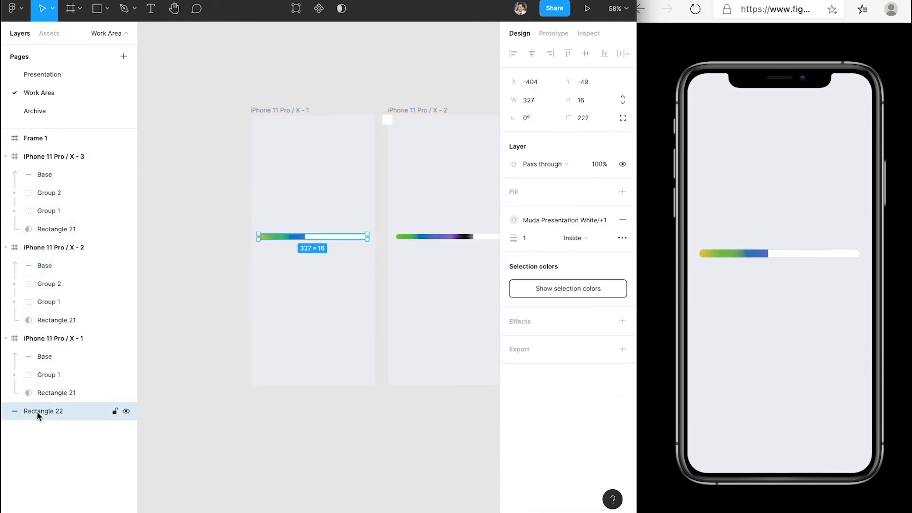
- Set the outline rectangle's stroke to Outside with a thickness of 3
click(573, 238)
click(575, 259)
click(548, 243)
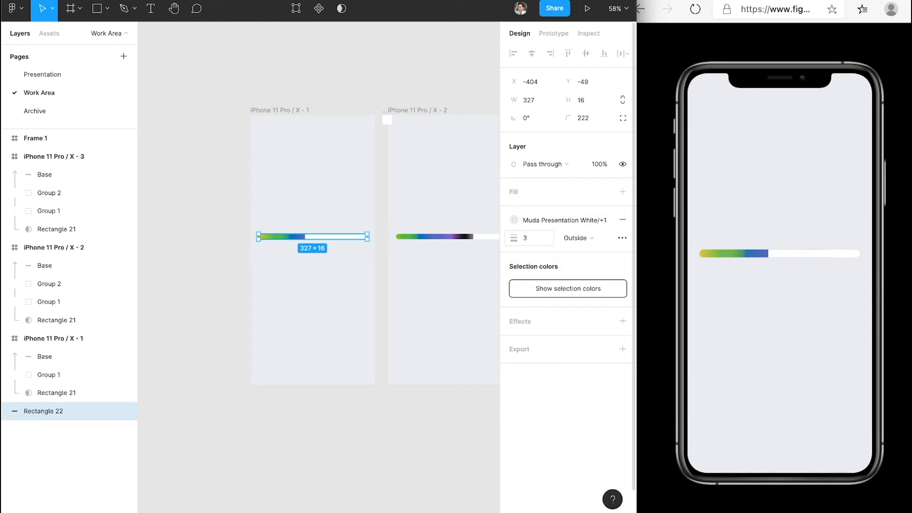
click(295, 111)
click(95, 355)
click(72, 413)
click(346, 255)
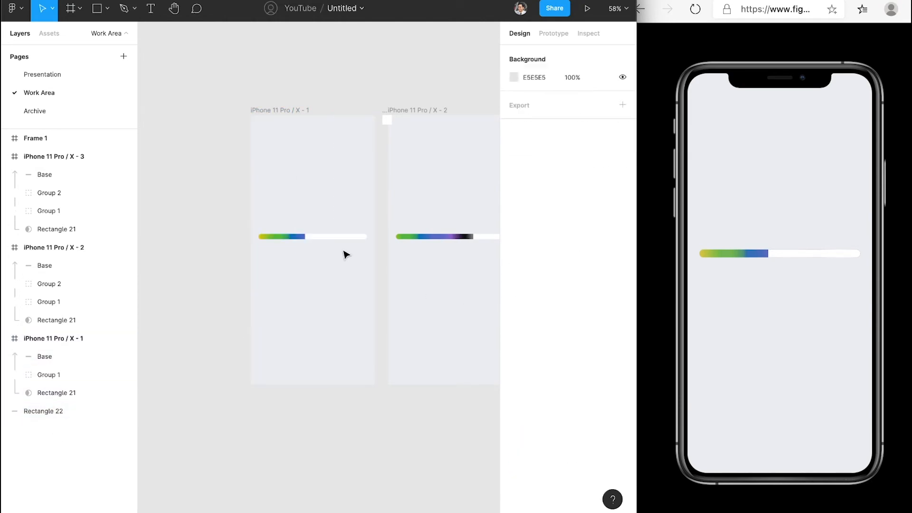
- Try a stroke thickness of 12 and a different Muda Presentation White colour style on the outline rectangle
click(346, 237)
click(52, 412)
click(538, 238)
text(10)
key(Return)
click(58, 360)
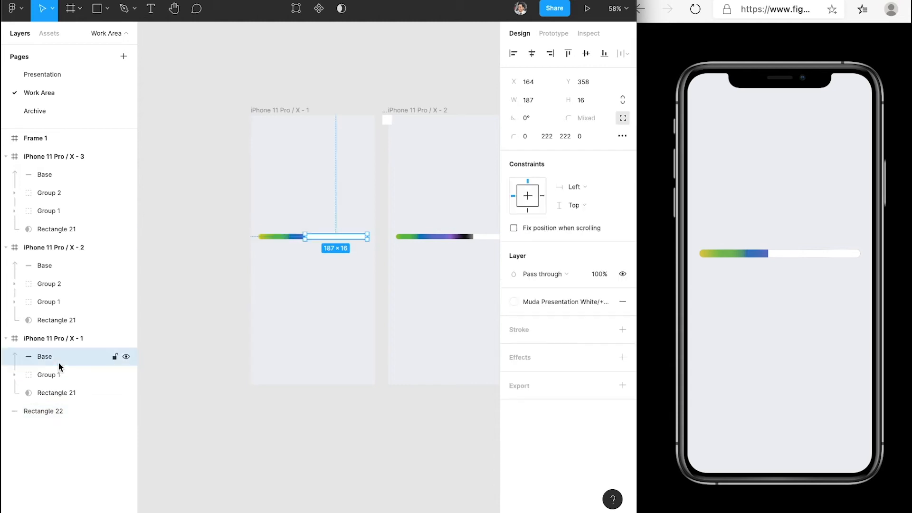
click(62, 409)
click(561, 220)
click(594, 361)
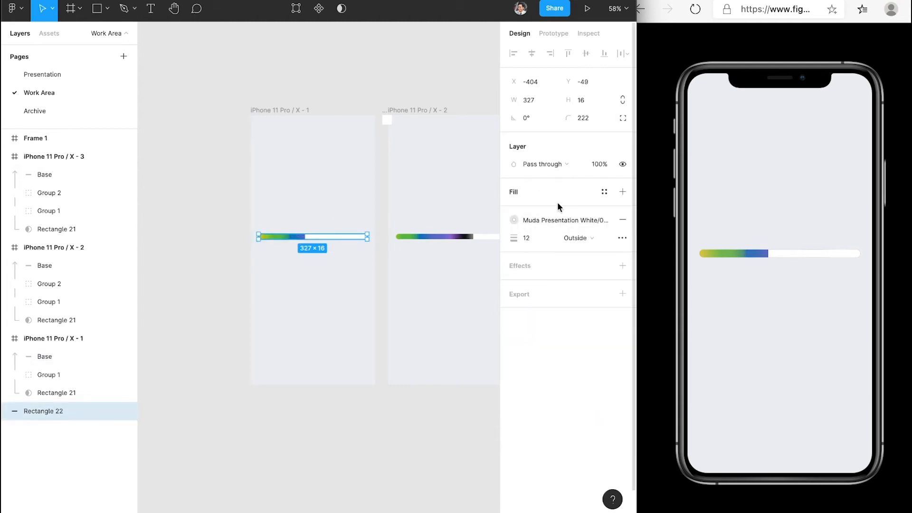
- Move the outline rectangle back to the top of iPhone 11 Pro / X - 1 and set its stroke to Center with a thickness of 3
drag(55, 408, 32, 341)
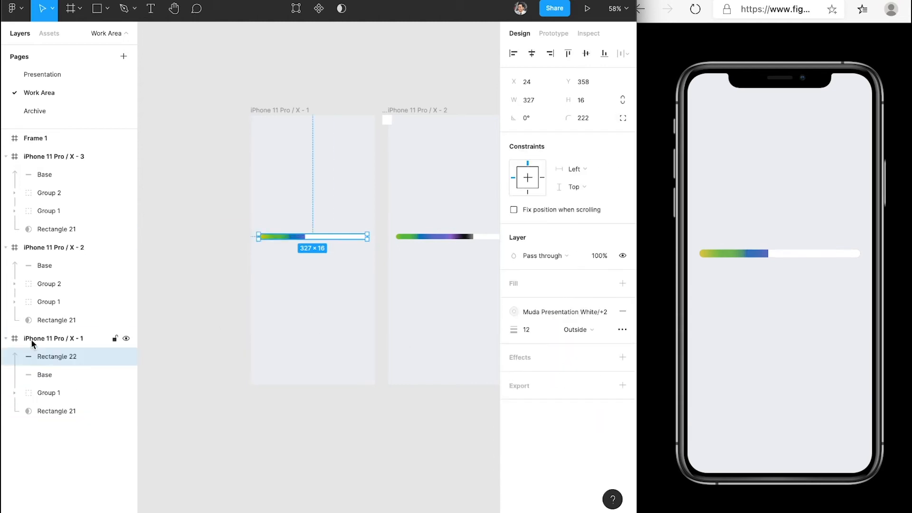
click(582, 329)
click(582, 302)
click(531, 330)
text(4)
key(Return)
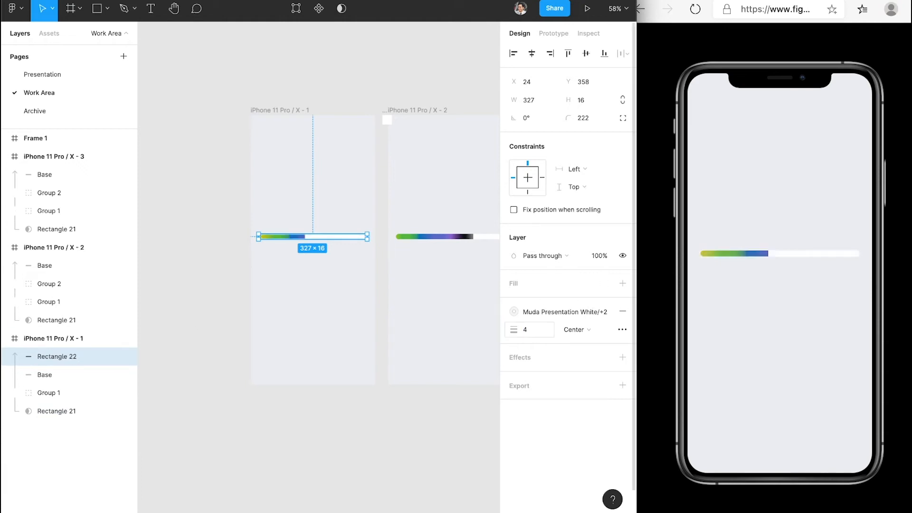
click(532, 329)
text(3)
key(Return)
- Apply the Muda Presentation White/0 colour style to the outline rectangle's stroke
click(548, 310)
click(610, 437)
click(561, 296)
click(597, 437)
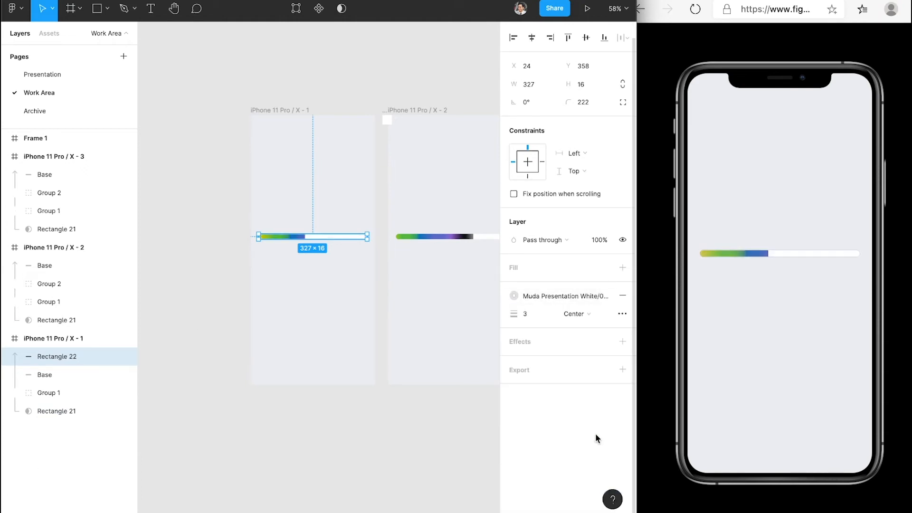
- Copy the outline rectangle into the iPhone 11 Pro / X - 2 and iPhone 11 Pro / X - 3 frames
key(super+c)
scroll(393, 240, right, 2)
click(392, 239)
key(super+v)
scroll(409, 241, right, 2)
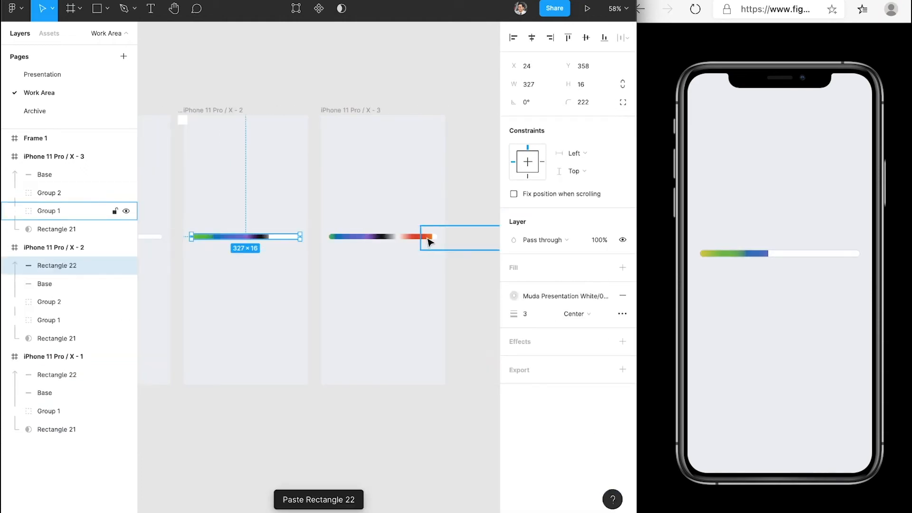
click(429, 241)
key(super+v)
click(418, 98)
- Play the prototype in the browser preview to check the outlined progress bar
scroll(357, 112, left, 4)
click(733, 295)
click(717, 303)
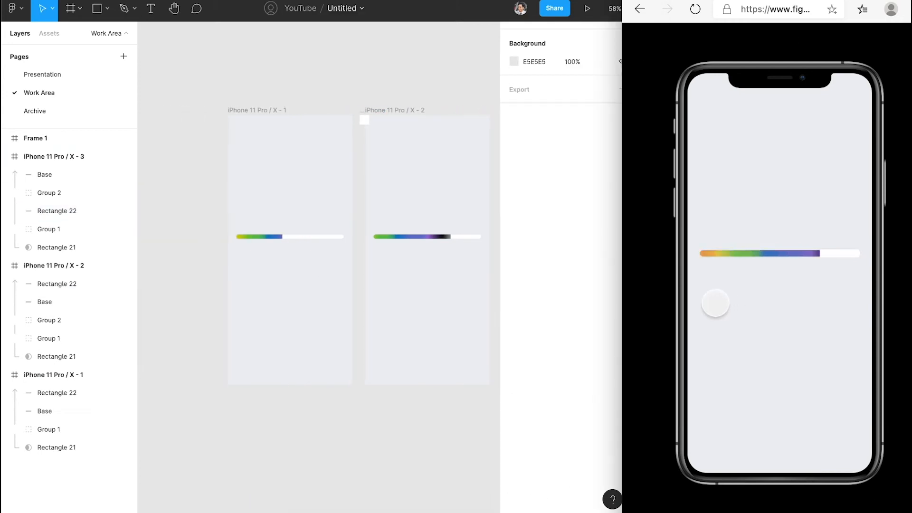
- Move the outline rectangle above the Base layer in iPhone 11 Pro / X - 3 and restart the prototype preview
scroll(293, 224, right, 3)
click(407, 237)
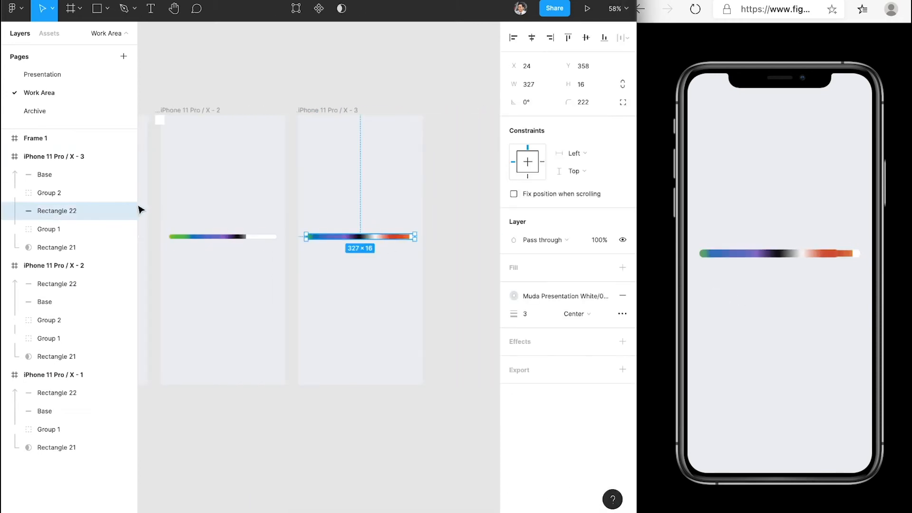
drag(60, 211, 49, 171)
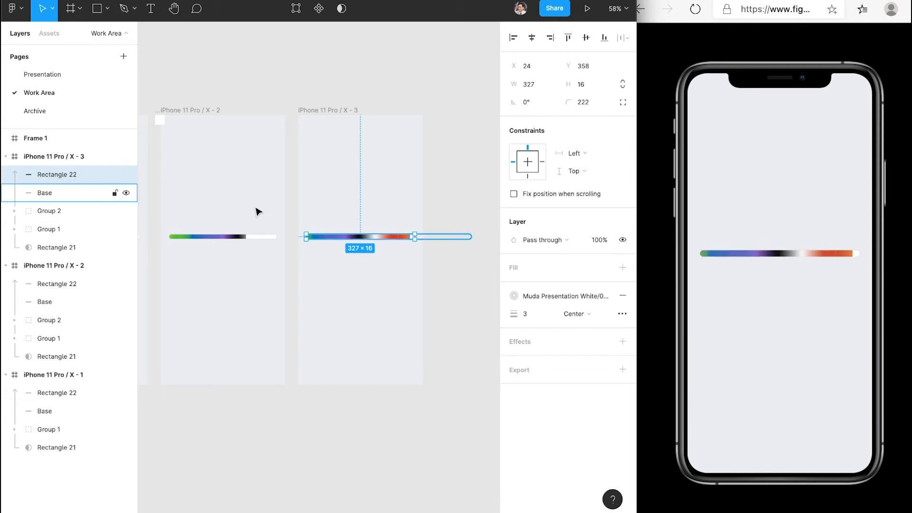
click(757, 298)
key(r)
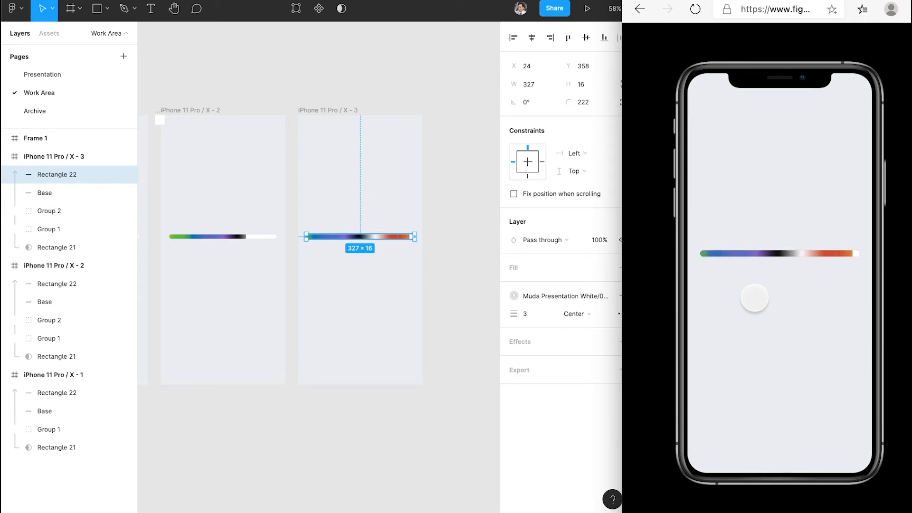
- Ungroup the Rainbow group that forms the colour ring in iPhone 11 Pro / X - 4
click(468, 291)
scroll(300, 318, left, 10)
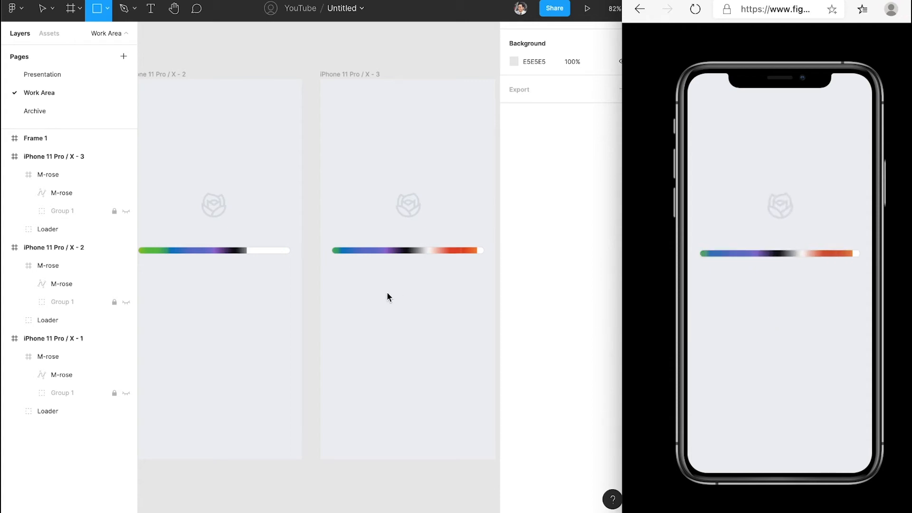
scroll(387, 292, left, 10)
scroll(386, 285, right, 10)
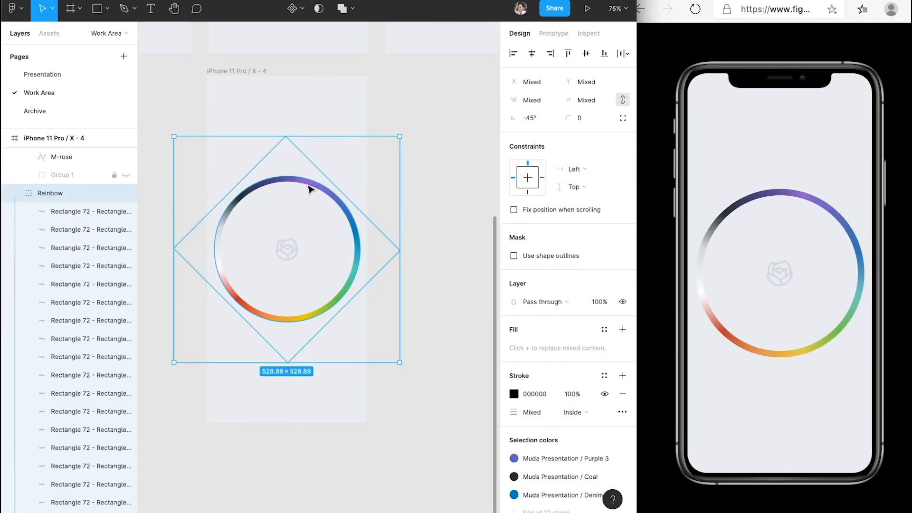
click(309, 189)
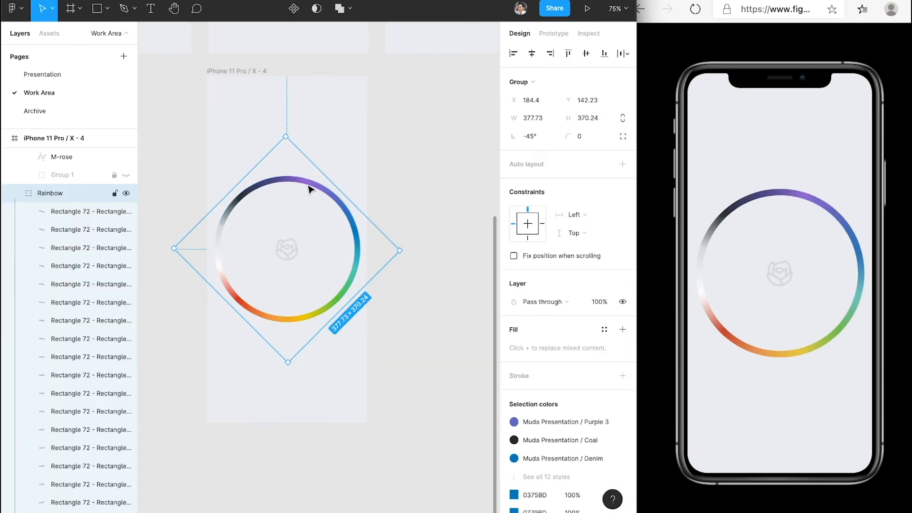
key(shift+super+g)
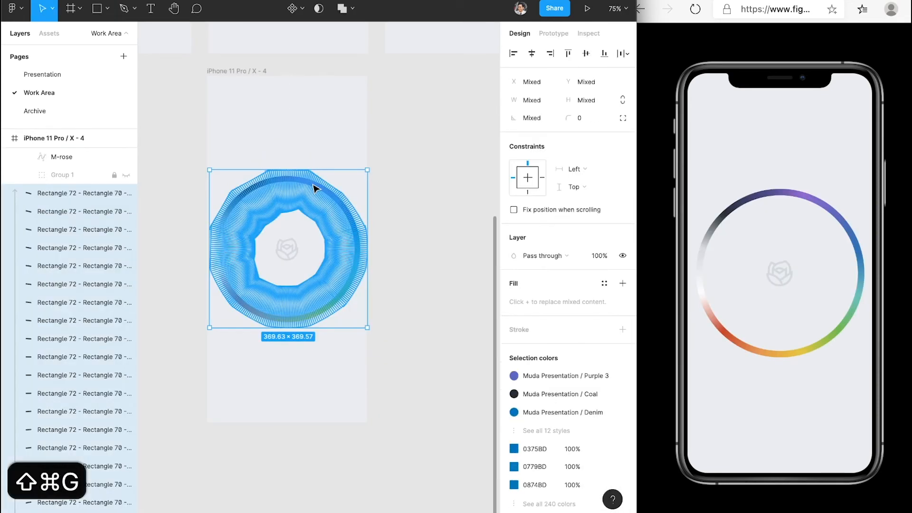
- Inspect individual colour strips around the ungrouped ring in iPhone 11 Pro / X - 4
click(403, 201)
click(321, 195)
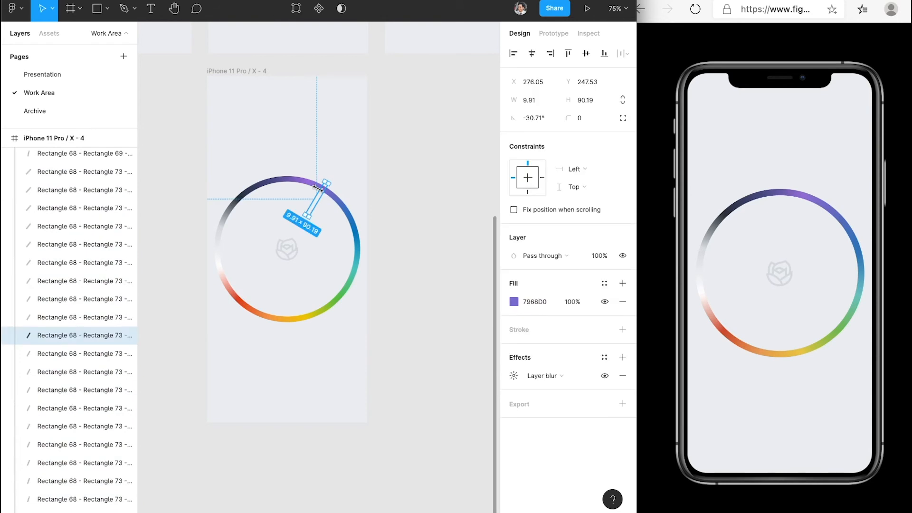
click(290, 185)
click(278, 184)
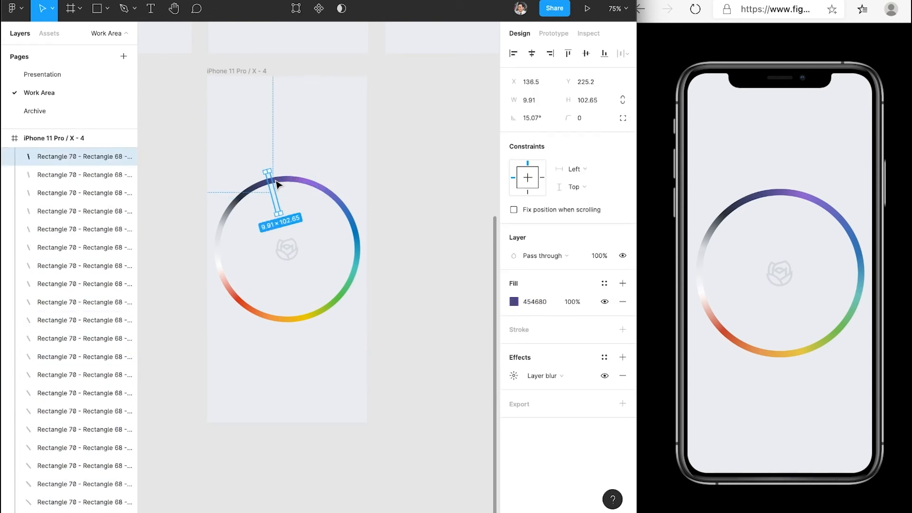
key(Escape)
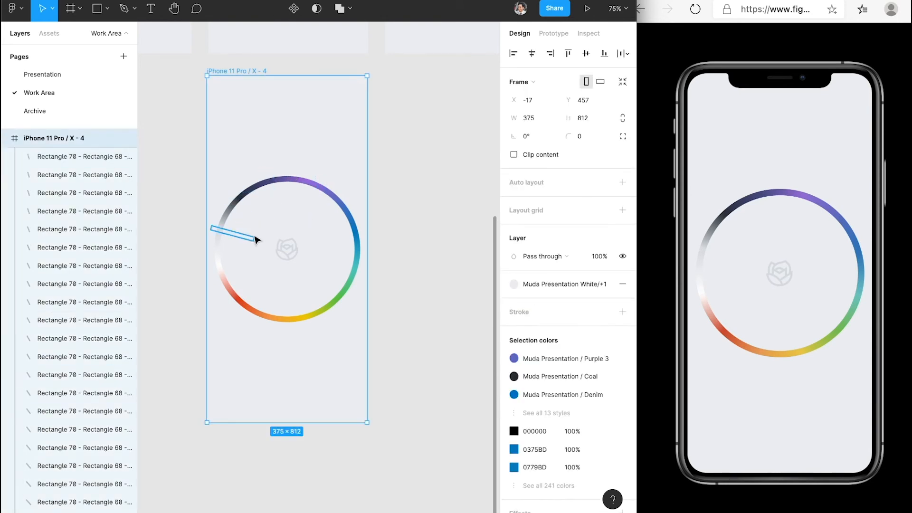
key(Escape)
click(304, 318)
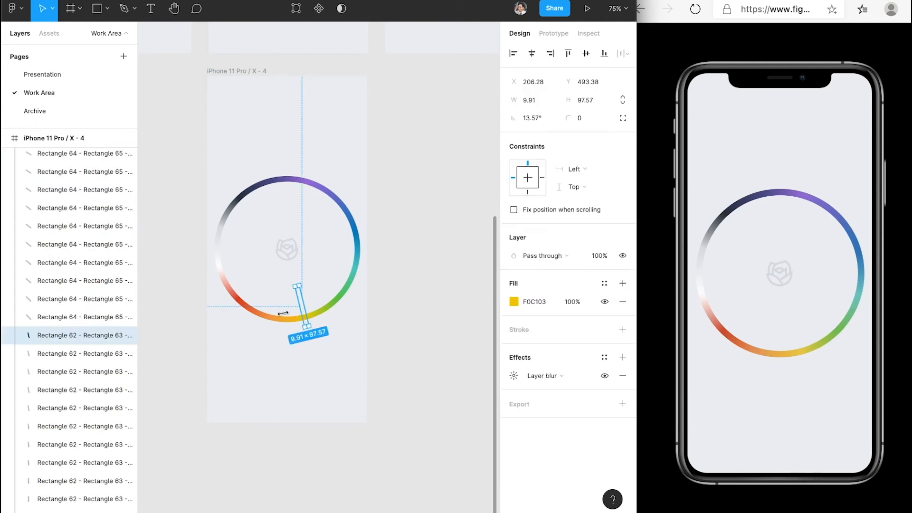
- Delete the Ellipse 21 mask layer from iPhone 11 Pro / X - 4 to expose the full colour strips
scroll(79, 376, down, 2)
scroll(79, 375, down, 10)
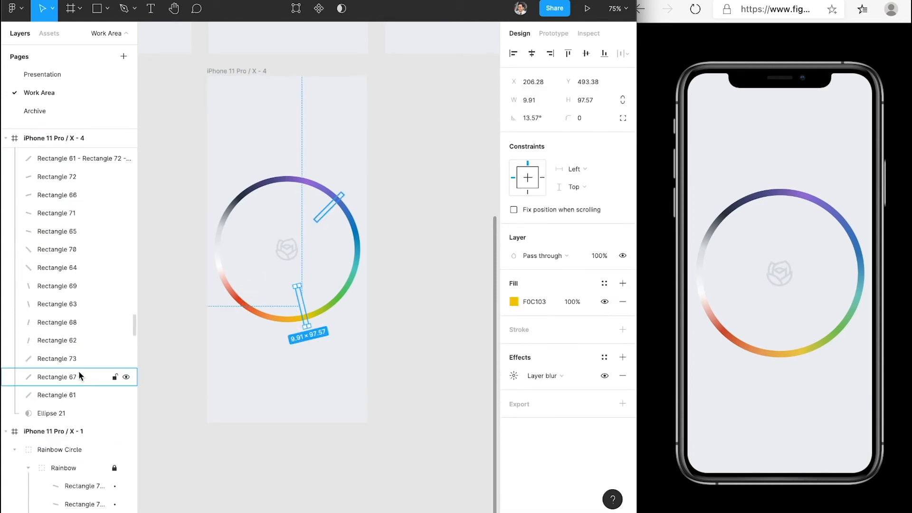
click(63, 277)
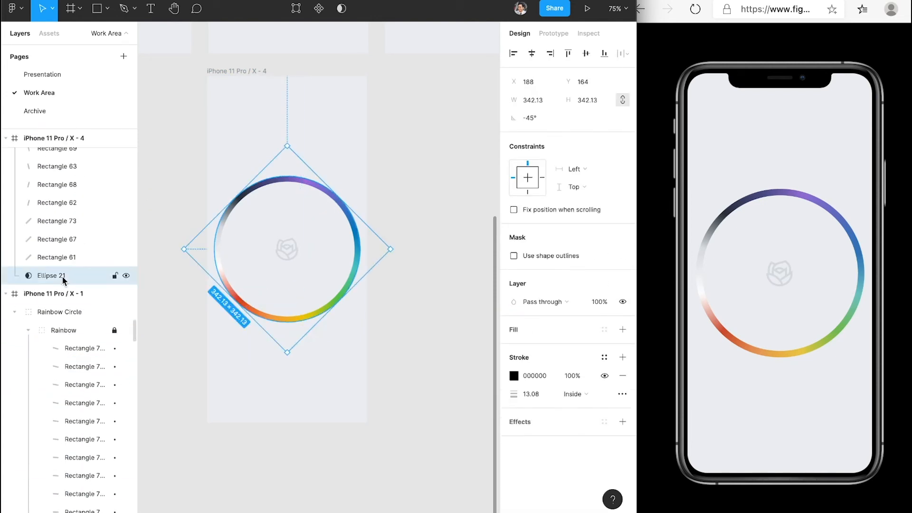
key(BackSpace)
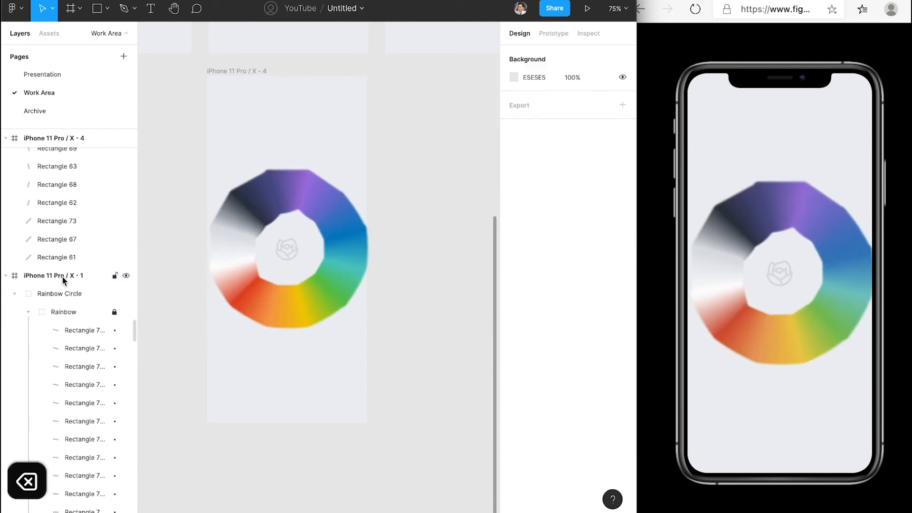
- Delete all the blended in-between rectangles from the wheel in iPhone 11 Pro / X - 5, keeping only the twelve base colour strips
scroll(255, 298, up, 5)
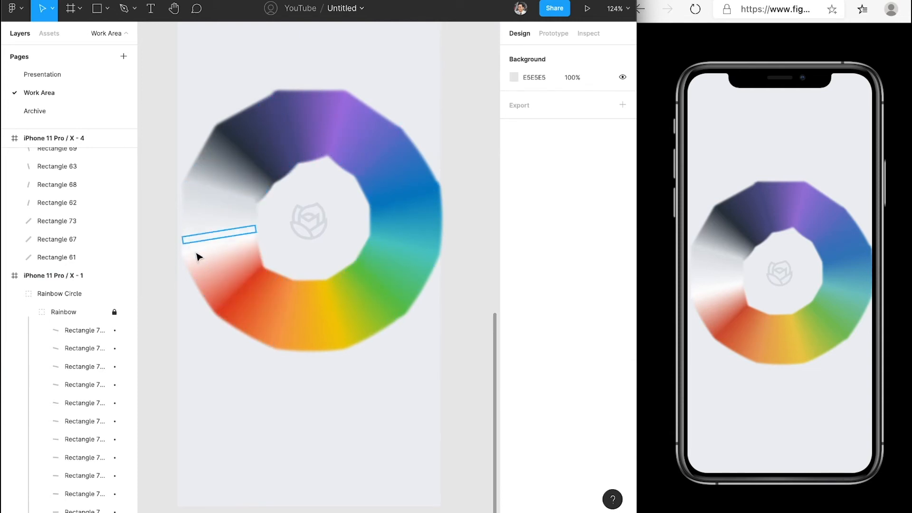
scroll(336, 306, down, 5)
click(285, 78)
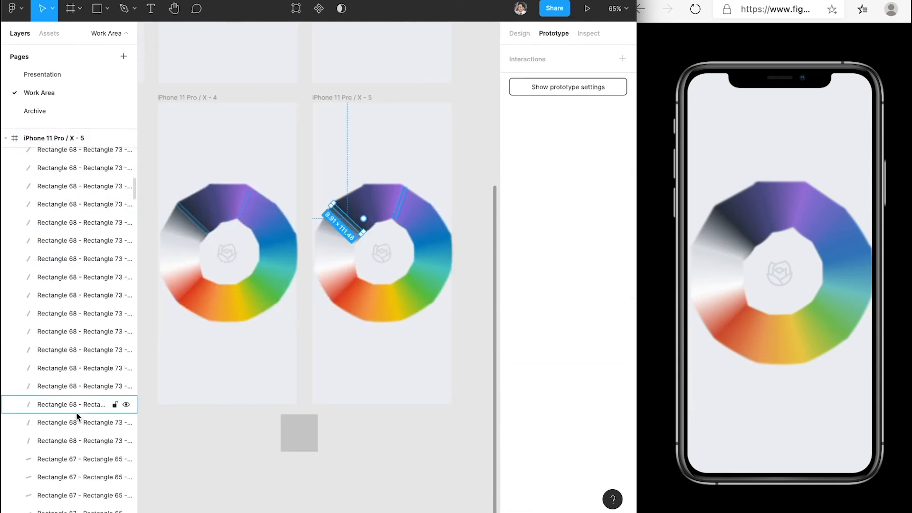
scroll(77, 409, down, 3)
scroll(78, 417, down, 10)
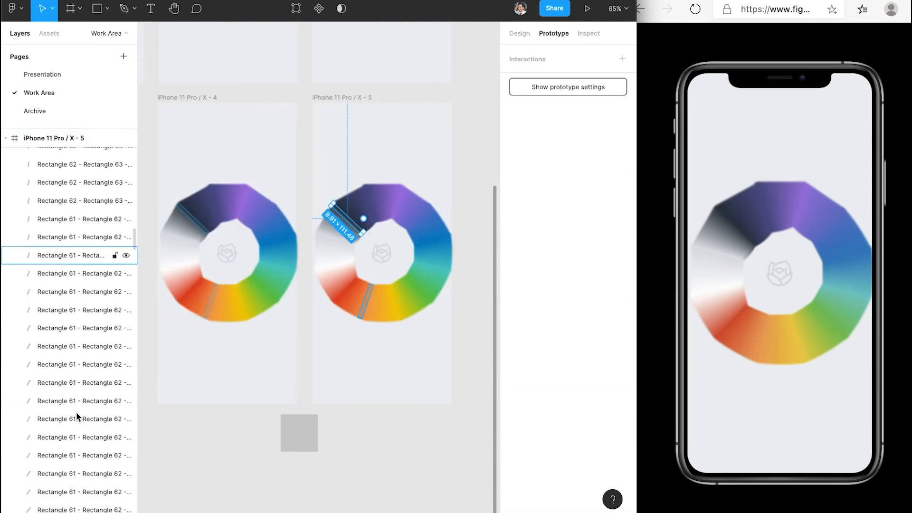
scroll(79, 417, up, 1)
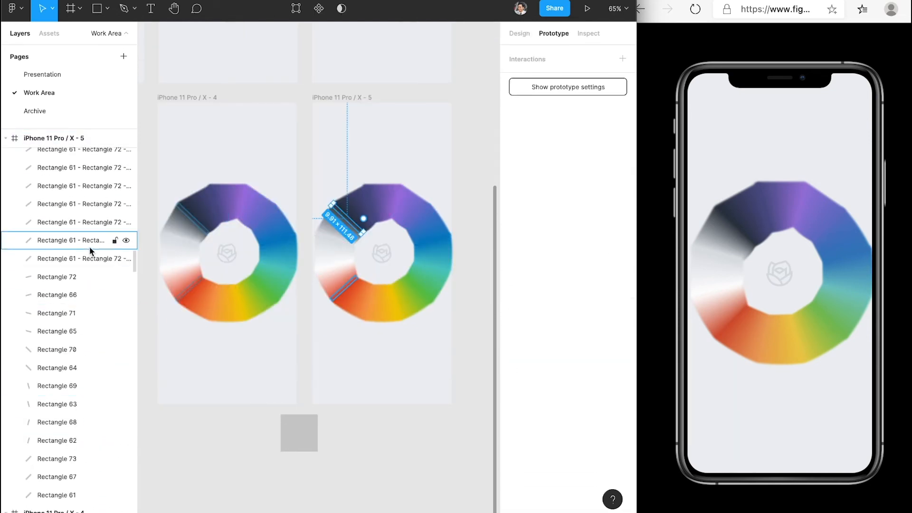
click(90, 262)
scroll(73, 236, up, 15)
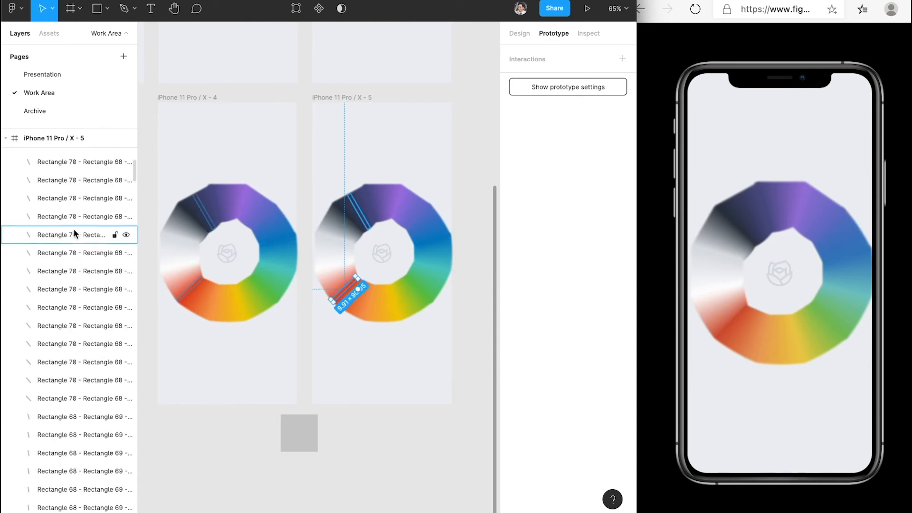
scroll(73, 229, down, 5)
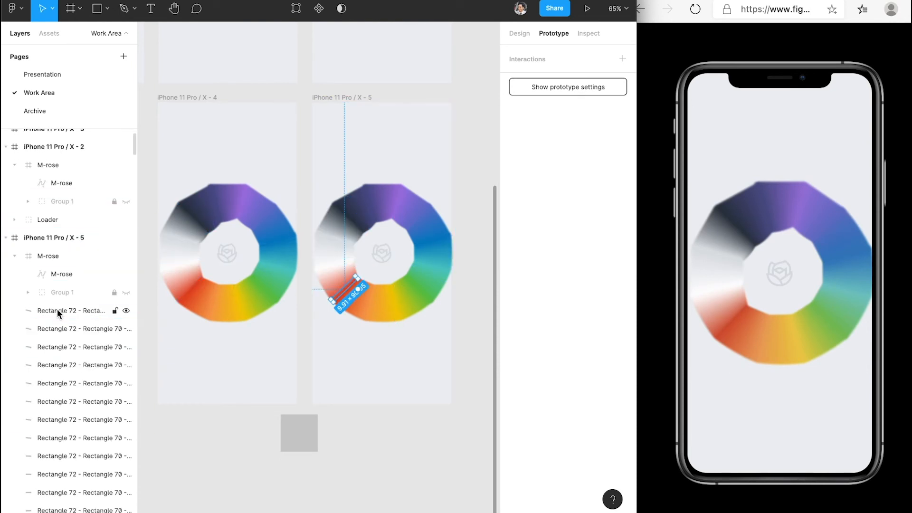
shift+click(57, 310)
key(Delete)
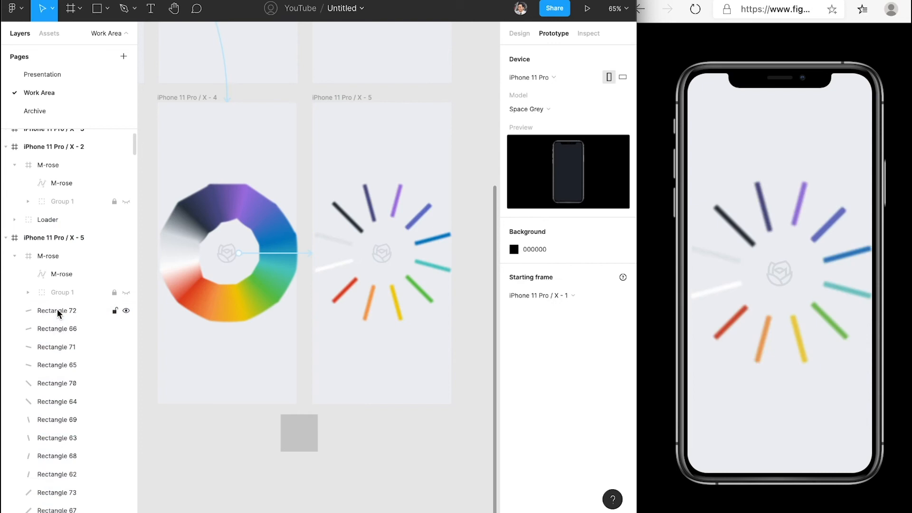
- Blend the red and orange strips in iPhone 11 Pro / X - 5 with the BlendingMe plugin, using 20 objects
scroll(420, 338, up, 5)
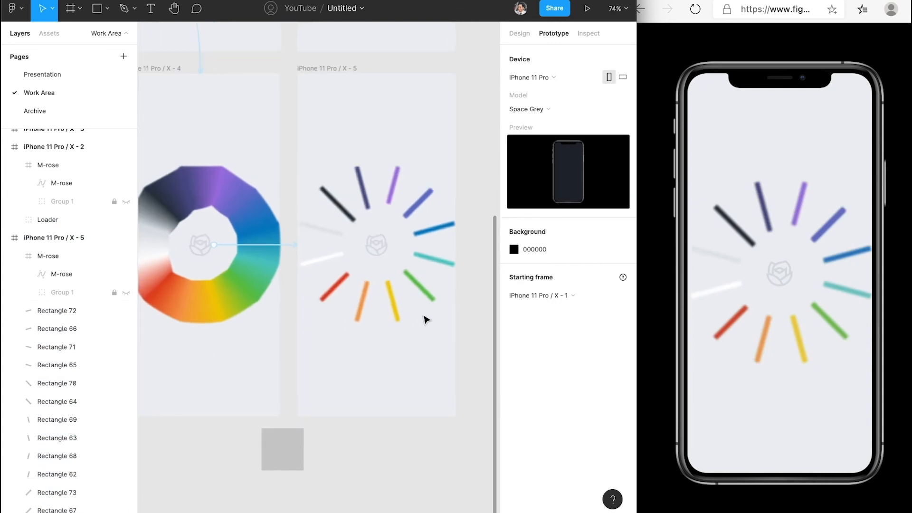
scroll(423, 317, up, 2)
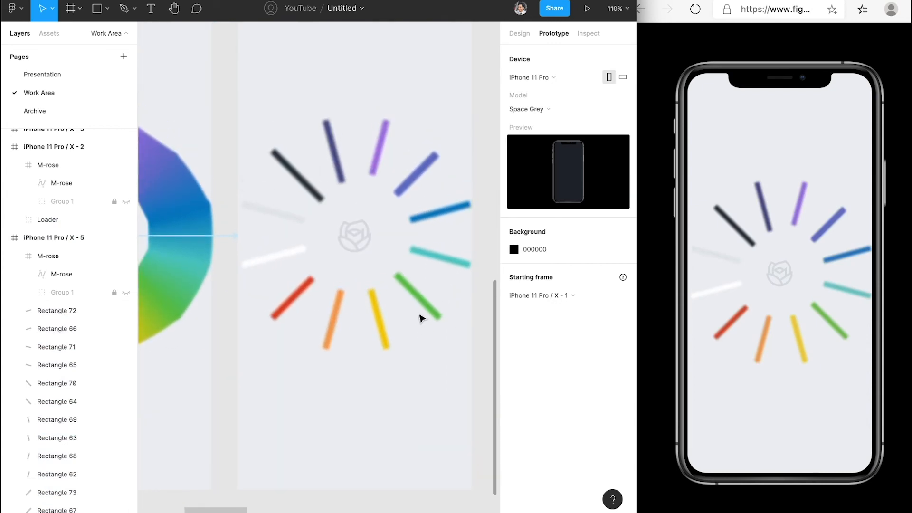
scroll(413, 318, right, 2)
click(240, 310)
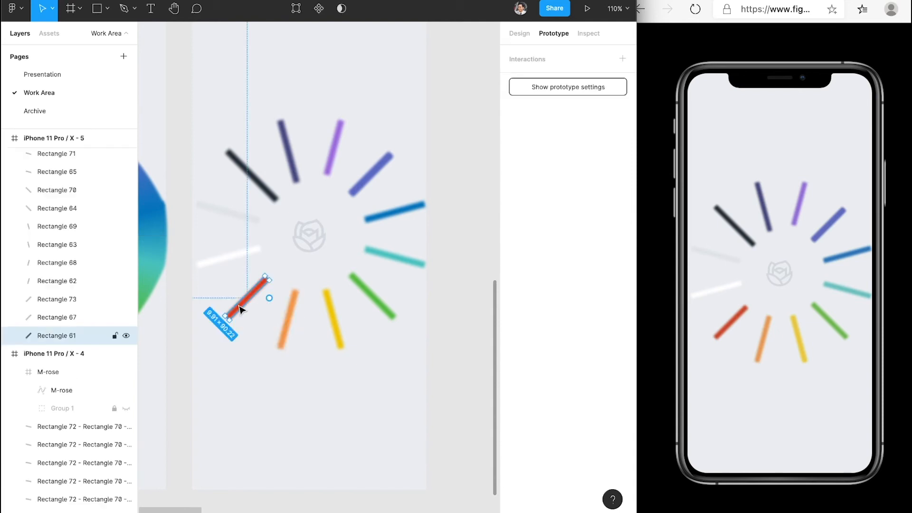
shift+click(291, 316)
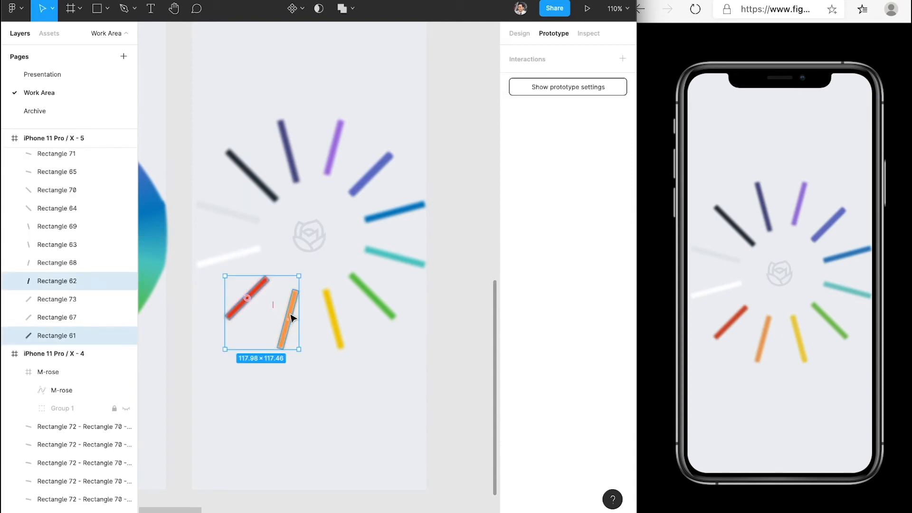
key(super+slash)
key(Return)
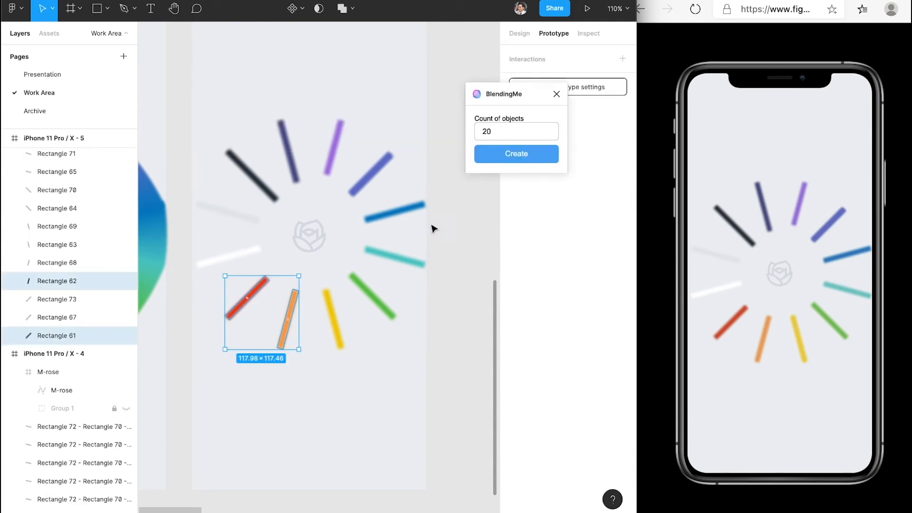
click(481, 159)
click(481, 160)
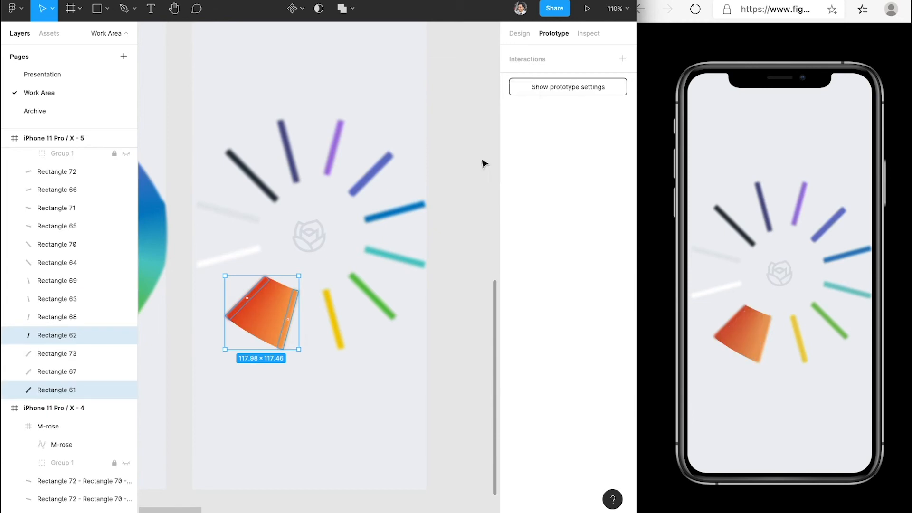
- Blend the orange and yellow strips in iPhone 11 Pro / X - 5 with BlendingMe
click(299, 316)
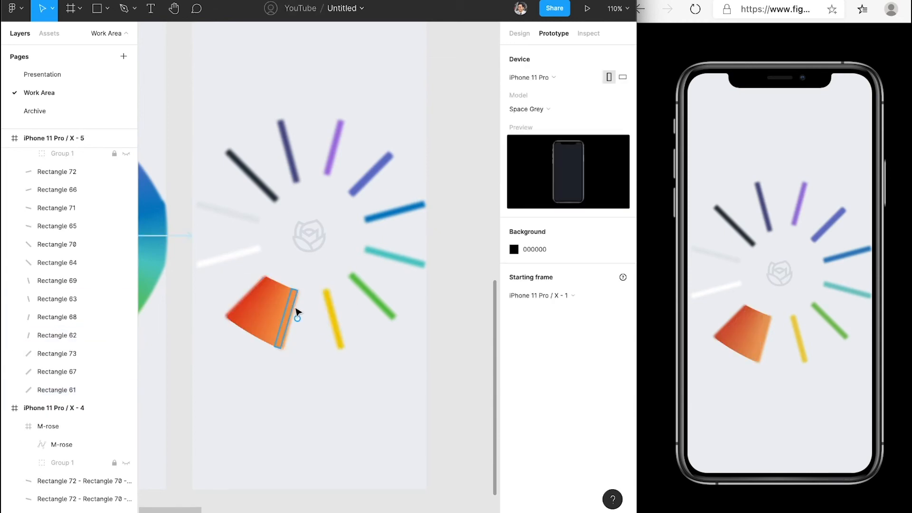
click(298, 314)
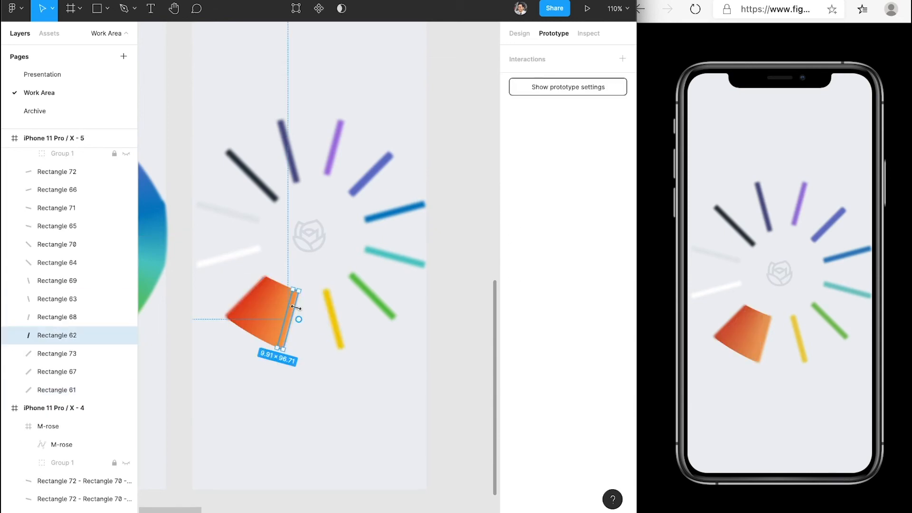
shift+click(340, 313)
key(super+slash)
key(Return)
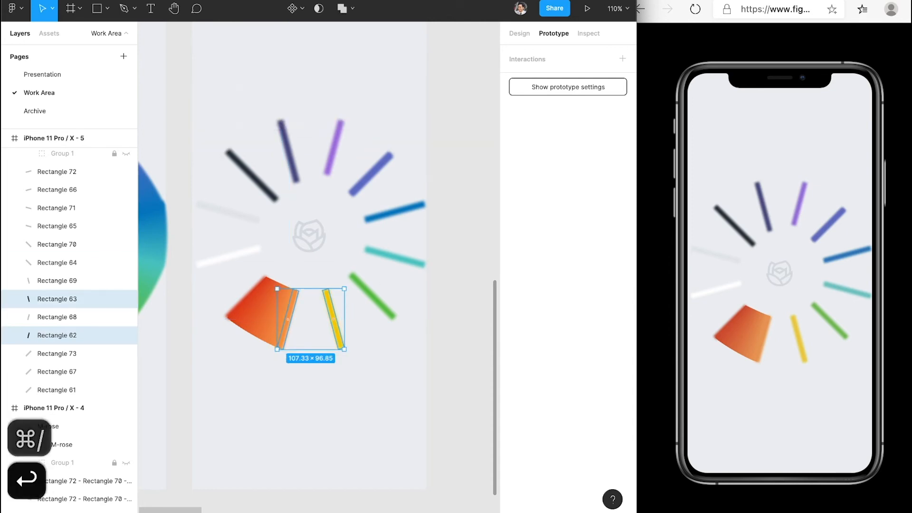
click(519, 163)
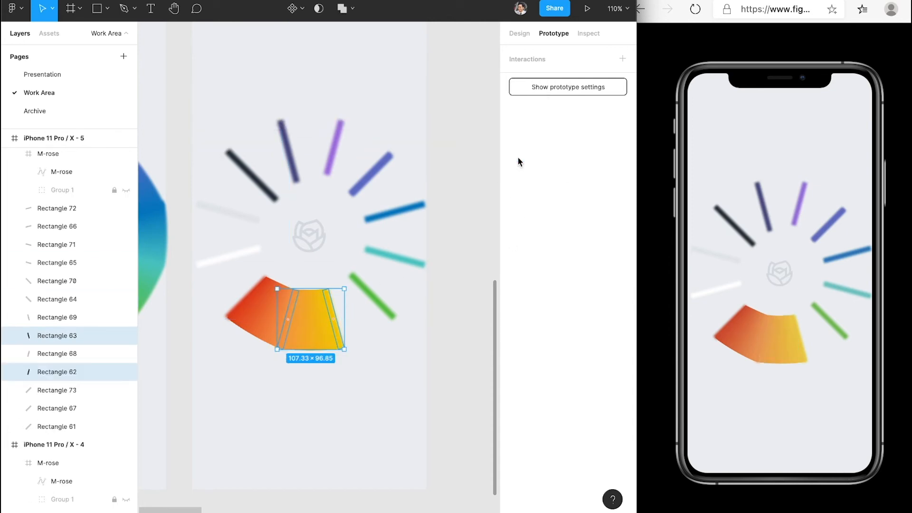
click(377, 340)
- Blend the yellow and green strips in iPhone 11 Pro / X - 5 with BlendingMe
click(342, 320)
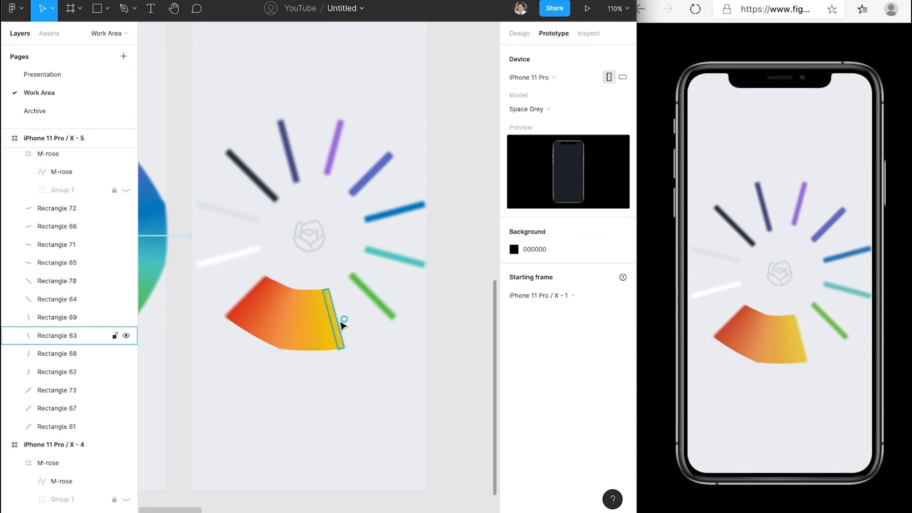
shift+click(381, 309)
key(super+slash)
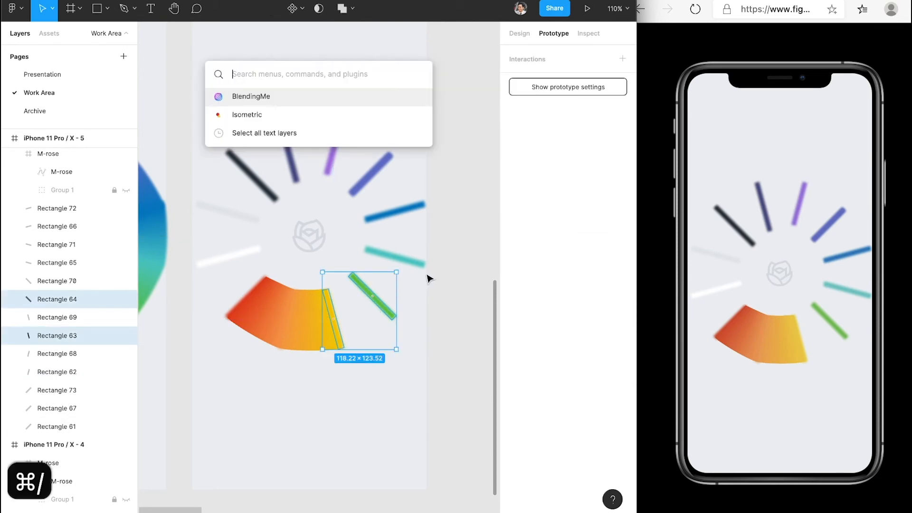
click(309, 100)
click(505, 156)
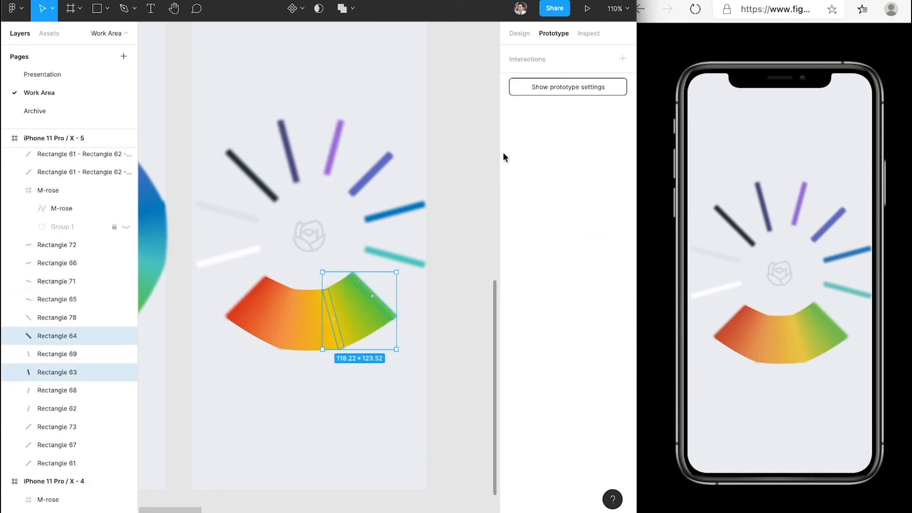
- Blend the green and teal strips in iPhone 11 Pro / X - 5 with BlendingMe
click(386, 302)
shift+click(408, 263)
key(super+slash)
click(308, 98)
click(505, 154)
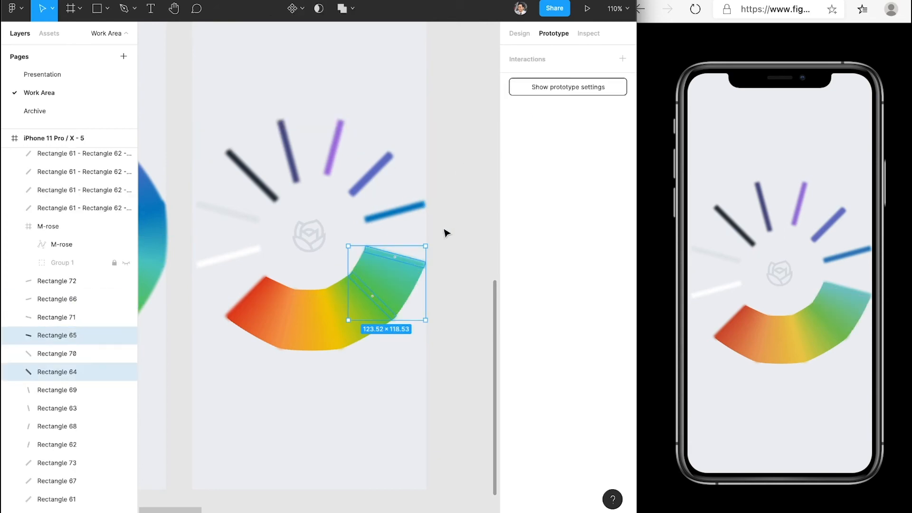
click(444, 232)
- Blend the teal and blue strips in iPhone 11 Pro / X - 5 with BlendingMe
click(420, 260)
shift+click(412, 210)
key(super+slash)
click(349, 99)
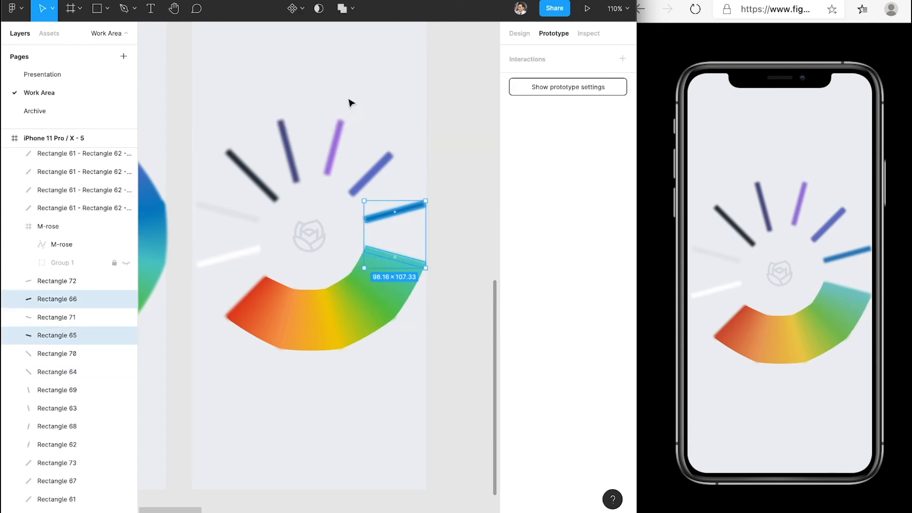
click(504, 155)
click(468, 170)
- Try to blend the blue strip with the neighbouring indigo strip using BlendingMe, and undo the blend
click(405, 206)
shift+click(382, 167)
key(super+slash)
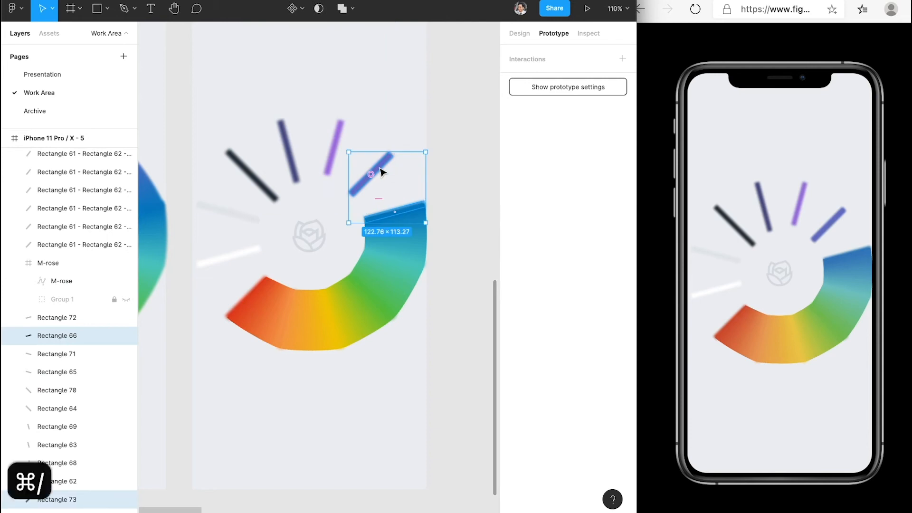
click(382, 115)
click(500, 153)
key(super+z)
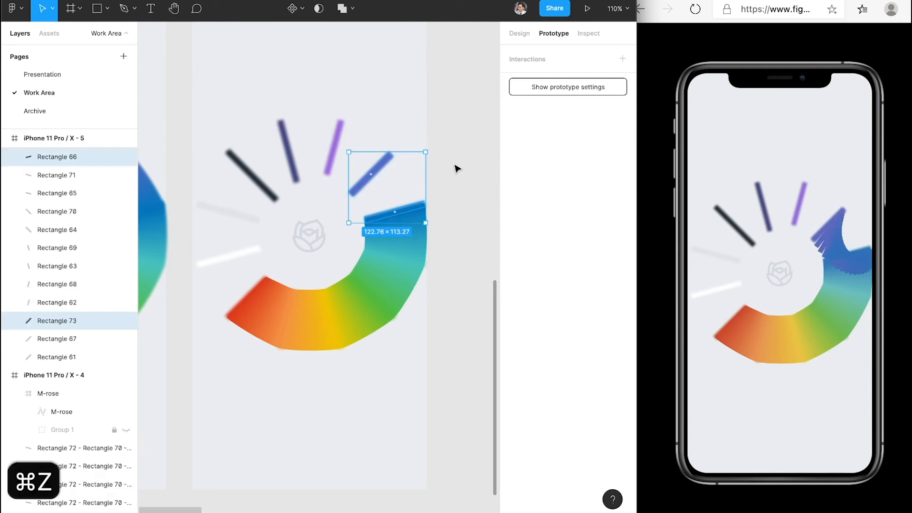
- Rotate the indigo strip half a turn and blend it with the blue strip using BlendingMe
key(super+slash)
key(Return)
click(515, 152)
click(383, 162)
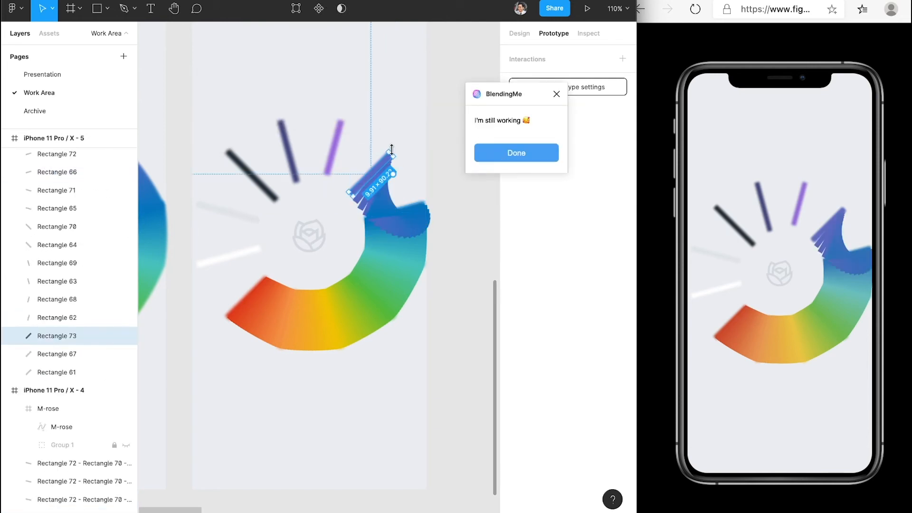
drag(394, 149, 350, 203)
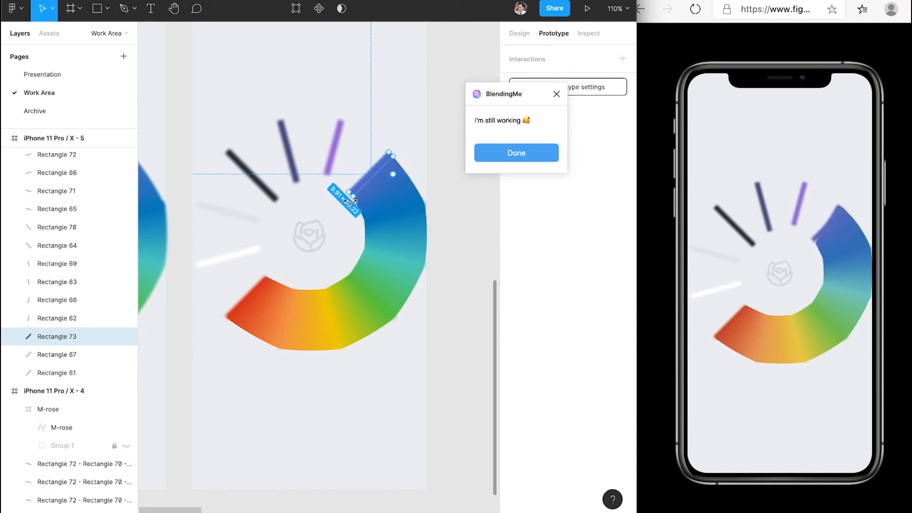
click(420, 141)
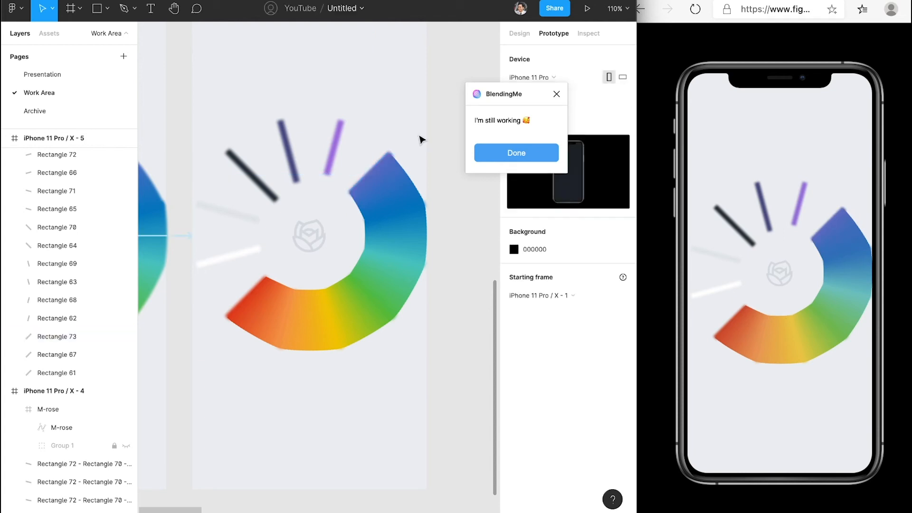
click(489, 157)
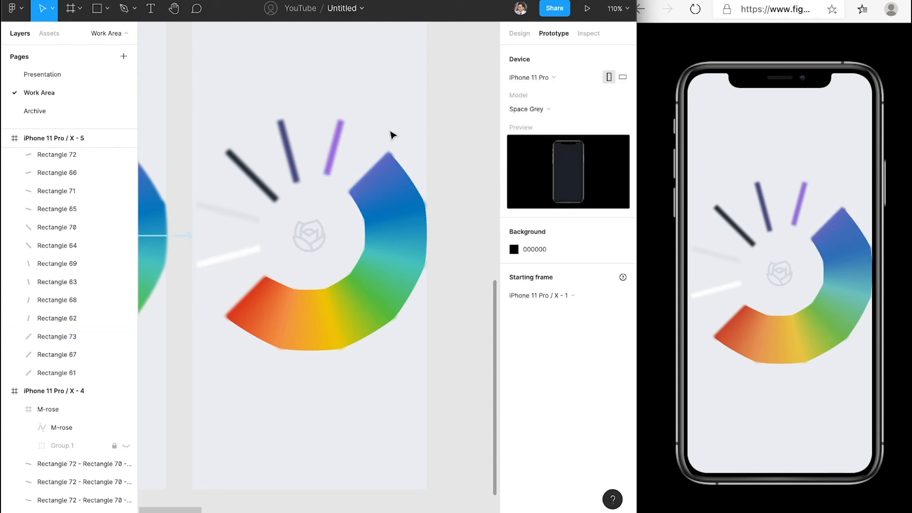
- Try to blend the indigo strip with the purple strip using BlendingMe, and undo the blend
click(385, 165)
shift+click(334, 150)
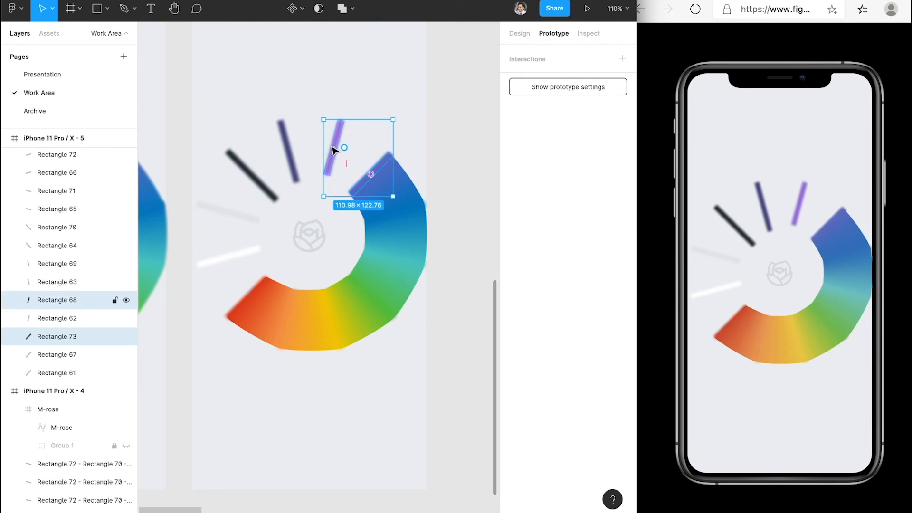
key(super+z)
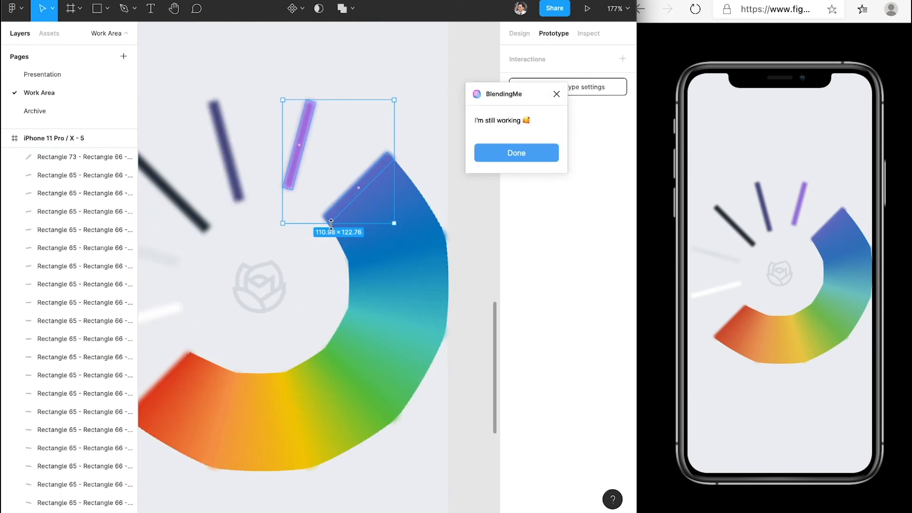
key(shift+super+z)
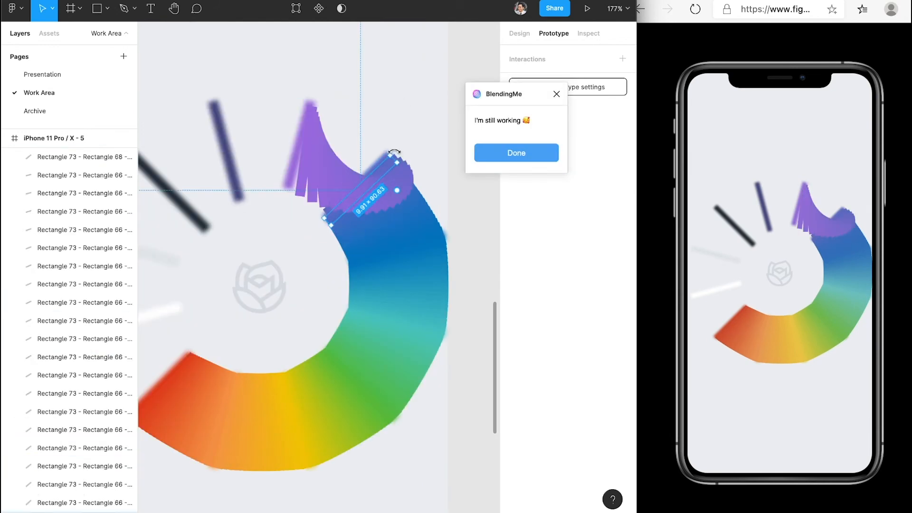
key(super+z)
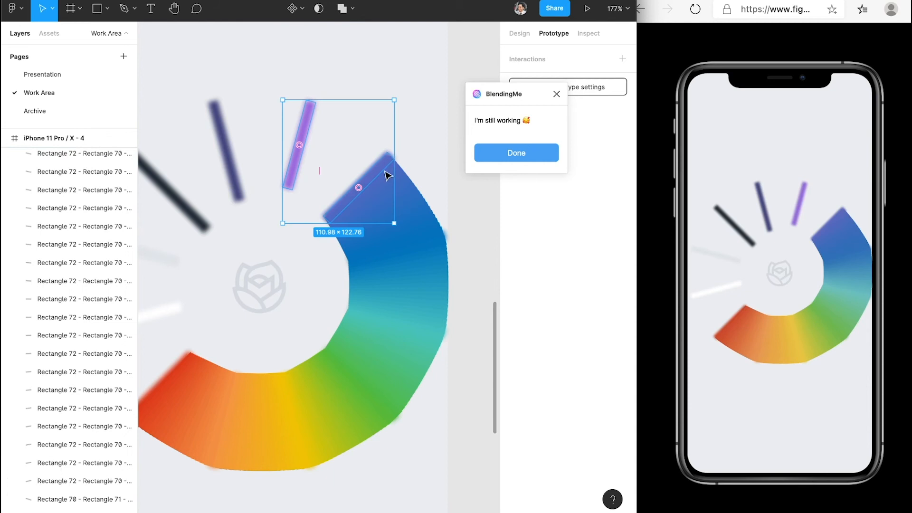
- Rotate the indigo strip half a turn again and blend it with the purple strip using BlendingMe
scroll(93, 295, down, 10)
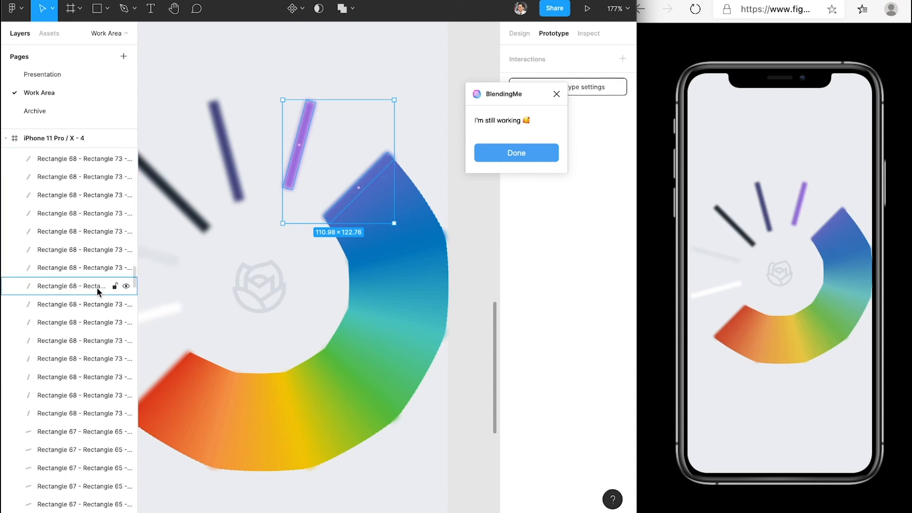
scroll(75, 292, down, 10)
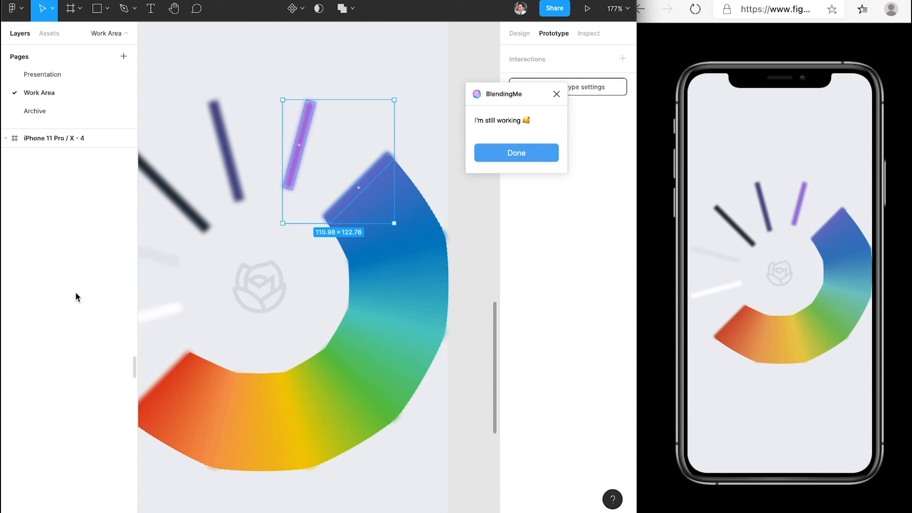
scroll(76, 291, up, 15)
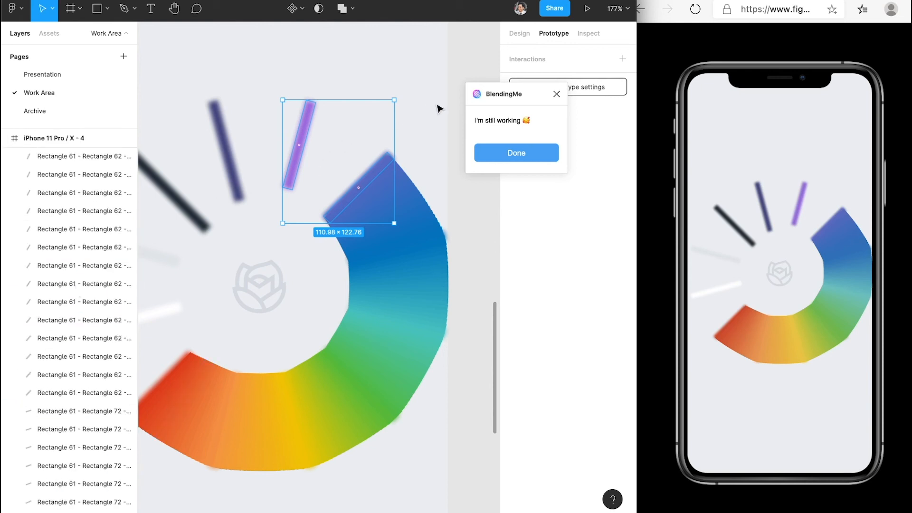
click(430, 118)
click(381, 164)
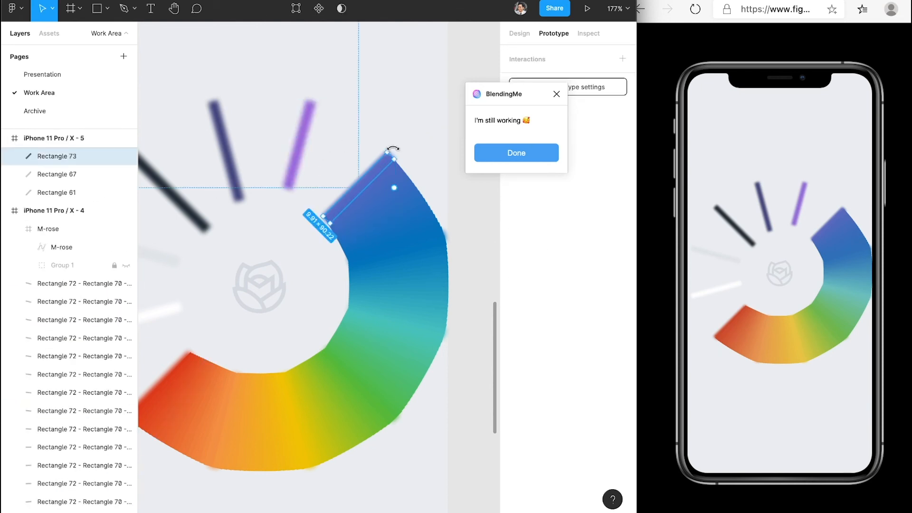
drag(393, 148, 326, 223)
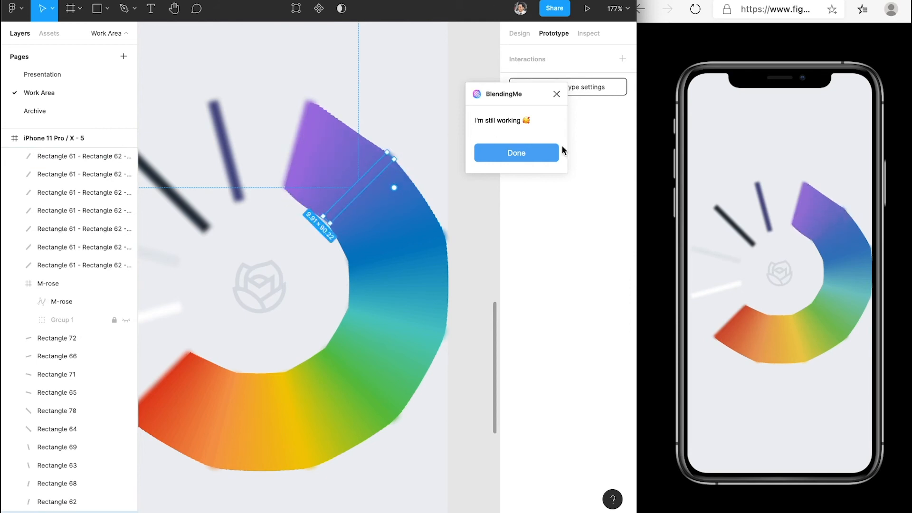
click(537, 152)
click(393, 106)
- Blend the purple and navy strips in iPhone 11 Pro / X - 5 with BlendingMe
scroll(365, 146, left, 3)
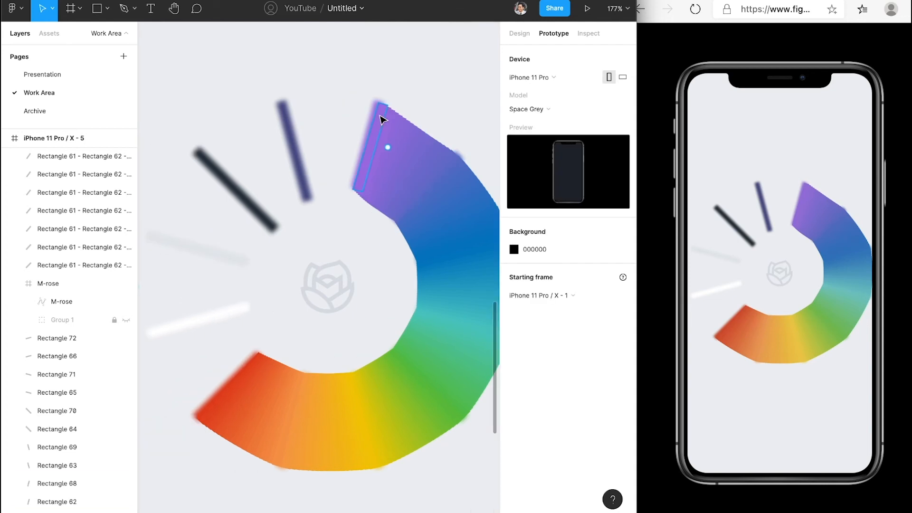
click(372, 117)
shift+click(286, 125)
key(super+slash)
key(Return)
- Blend the navy and black strips in iPhone 11 Pro / X - 5 with BlendingMe
click(285, 132)
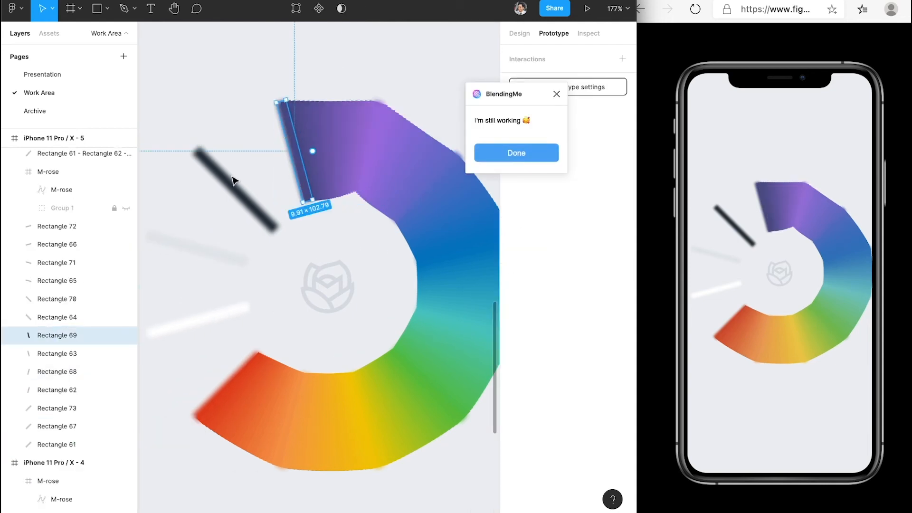
shift+click(233, 181)
click(517, 153)
click(252, 104)
- Blend the black and light grey strips in iPhone 11 Pro / X - 5 with BlendingMe
scroll(266, 133, left, 3)
click(292, 162)
shift+click(288, 249)
click(516, 153)
- Blend the light grey and white strips in iPhone 11 Pro / X - 5 with BlendingMe
click(290, 247)
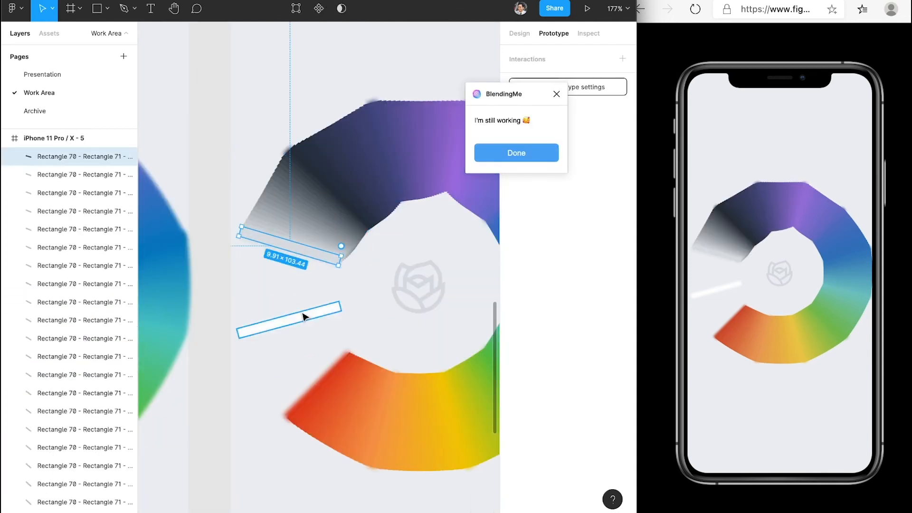
shift+click(304, 317)
click(516, 157)
- Try to blend the white end of the ring with the red strip using BlendingMe, and undo the blend
click(294, 312)
shift+click(334, 372)
click(525, 156)
key(super+z)
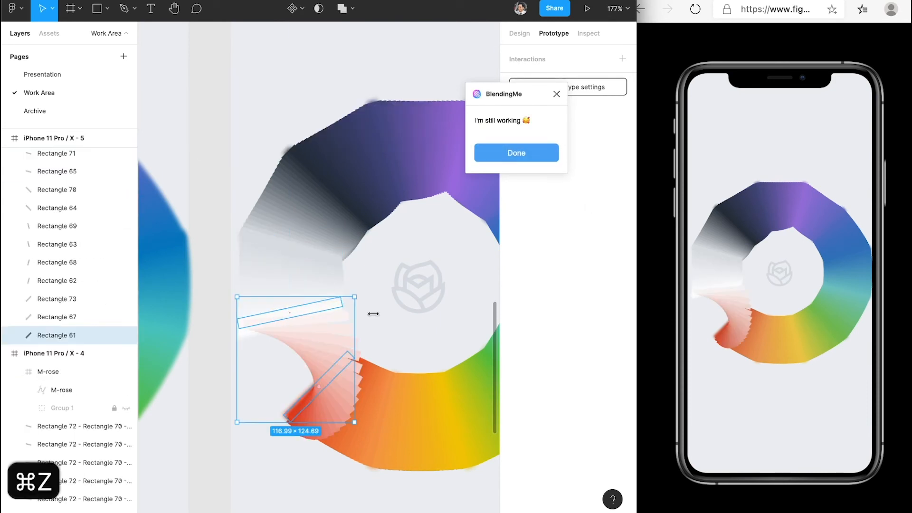
- Blend the original white strip with the red strip using BlendingMe with 20 objects, closing the ring
click(336, 305)
click(334, 311)
shift+click(332, 374)
click(499, 157)
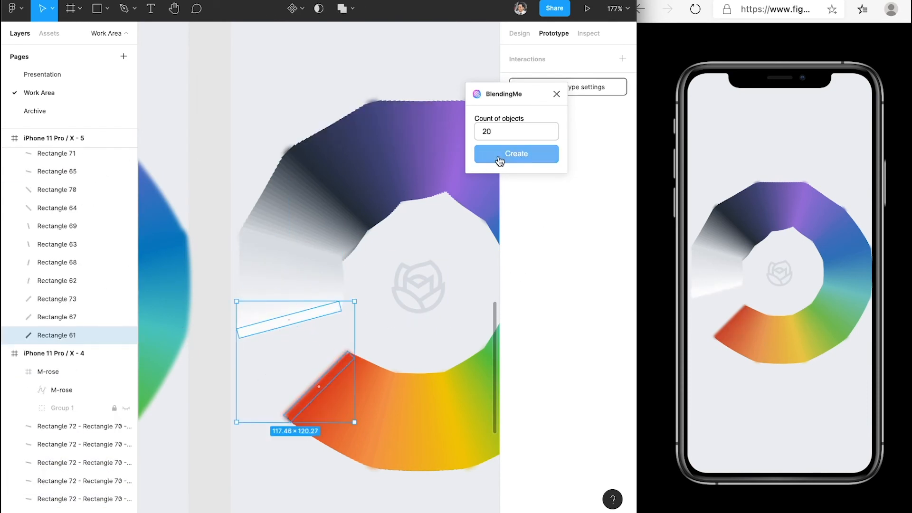
click(500, 161)
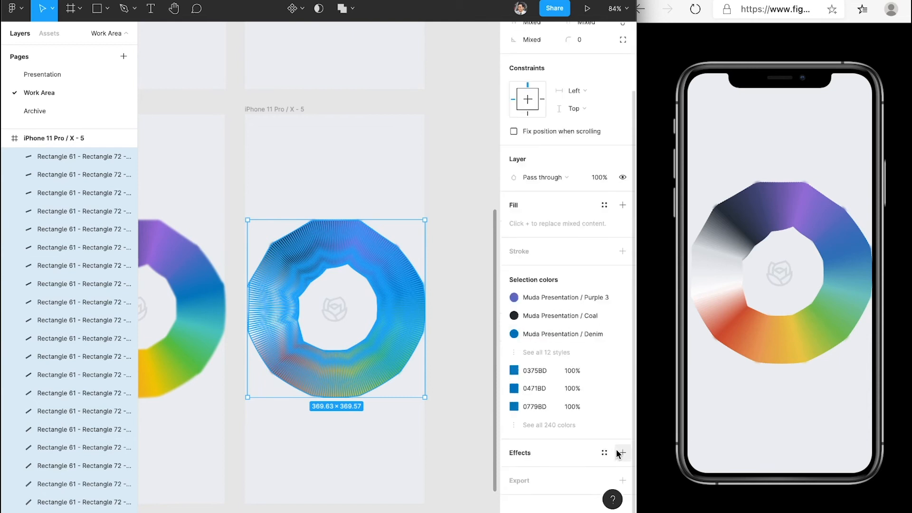
- Apply a layer blur of 12 to all the strips of the colour ring
click(620, 454)
click(581, 470)
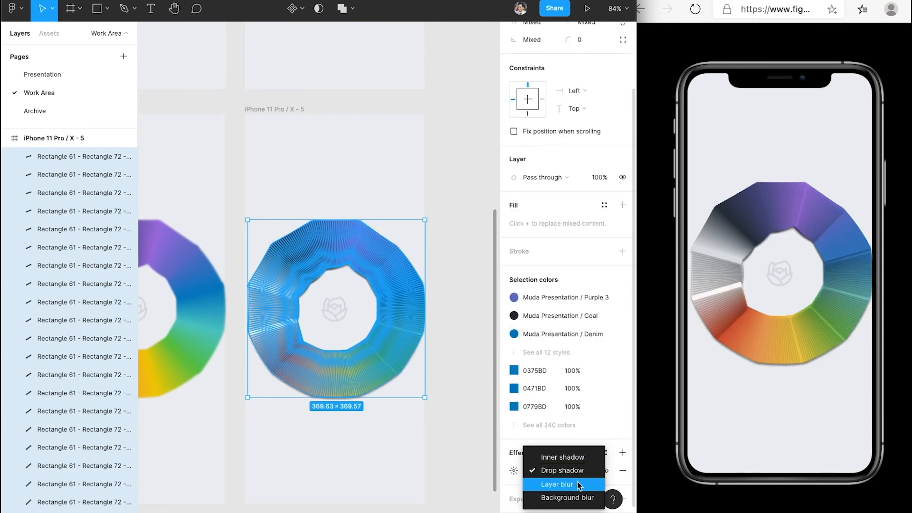
click(557, 485)
click(514, 470)
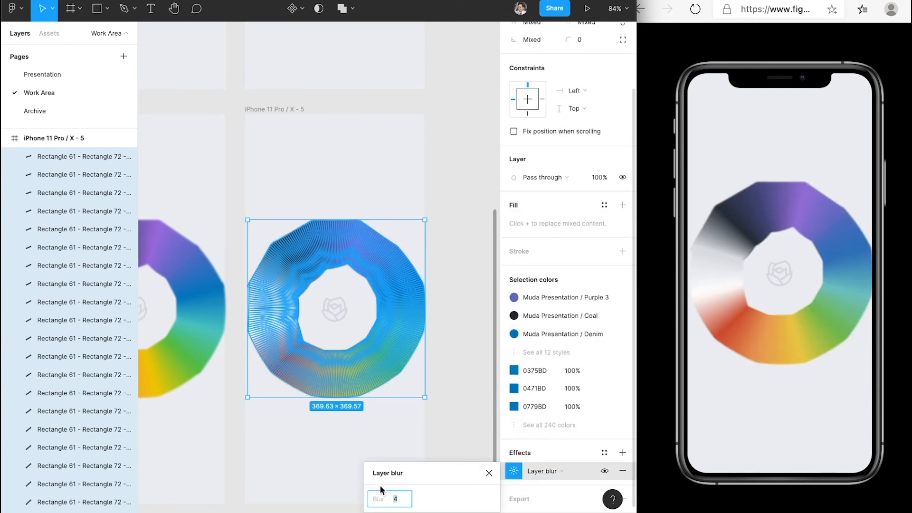
text(12)
key(Return)
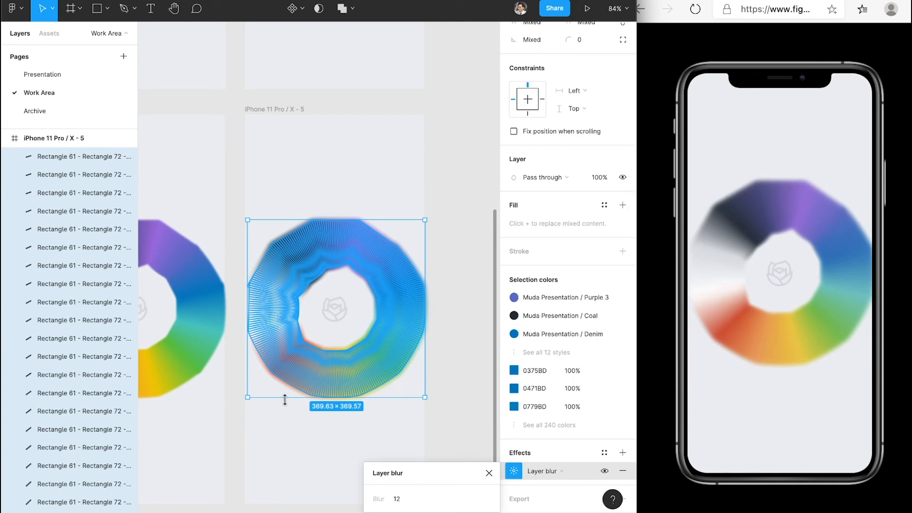
click(349, 443)
- Try to draw a 286 × 286 circle from the centre of the rose icon, and undo it
key(o)
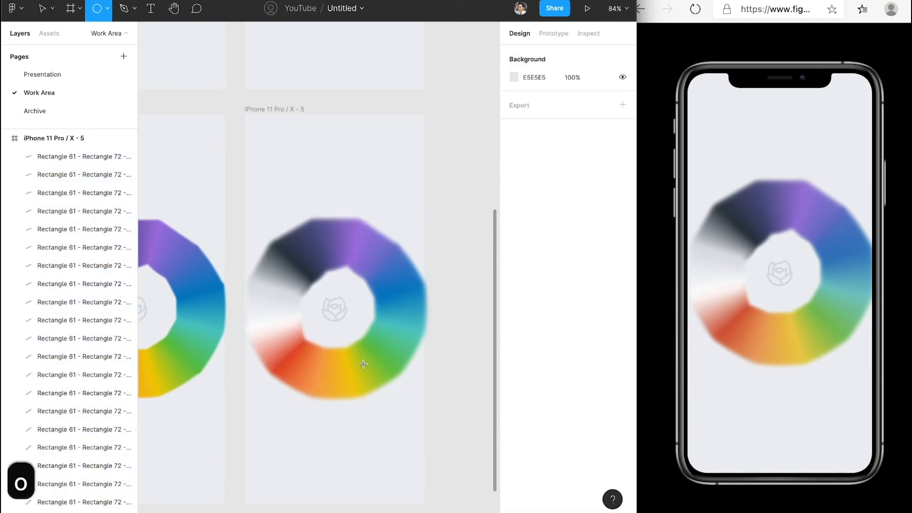
drag(335, 309, 404, 358)
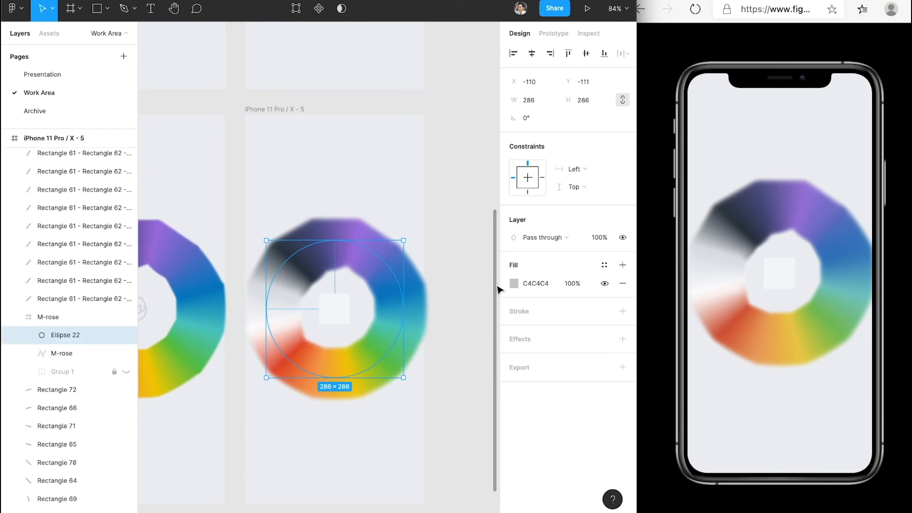
key(super+z)
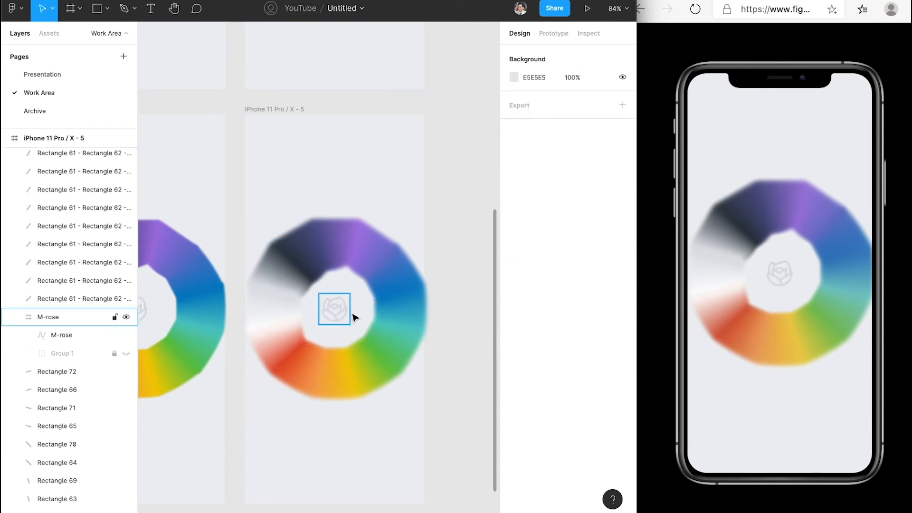
- Draw a circle of about 310 × 310 over the colour ring and centre it horizontally in the frame
key(o)
drag(356, 309, 431, 377)
click(531, 54)
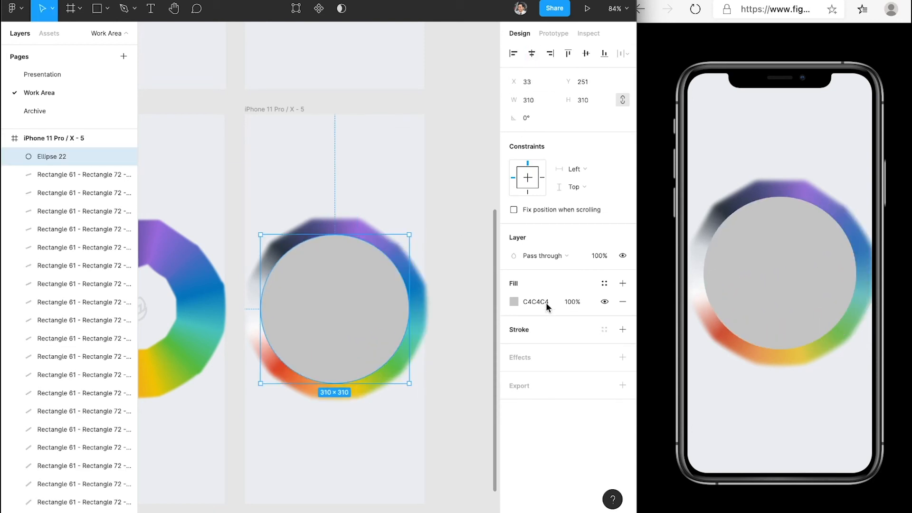
- Give the circle a black inside stroke of width 12 and remove its fill
click(623, 329)
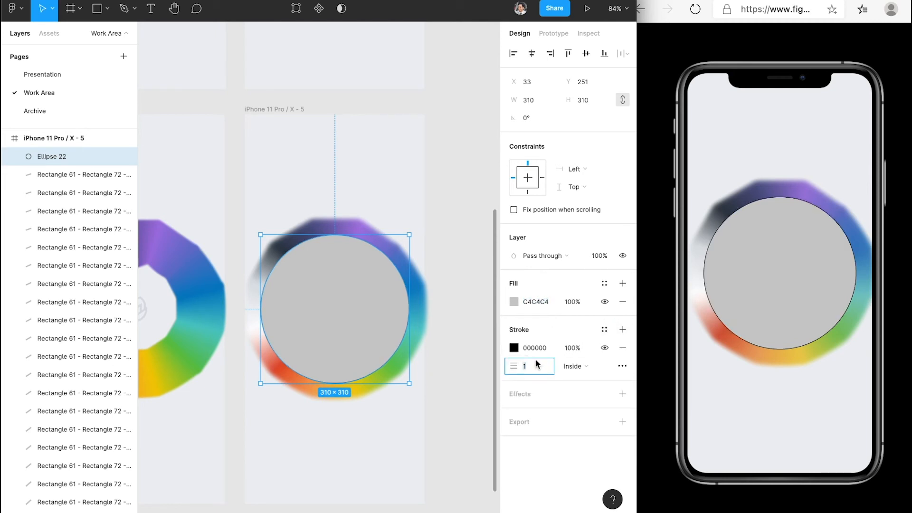
text(24)
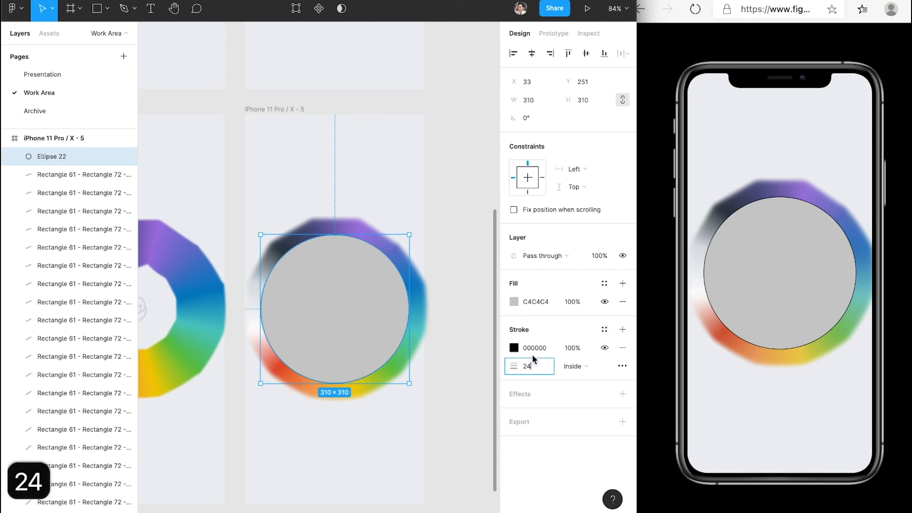
key(Return)
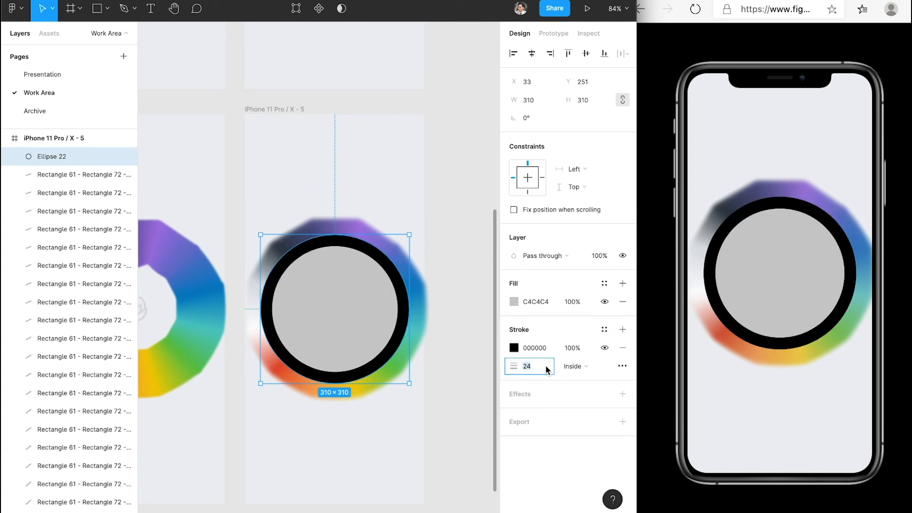
text(12)
key(Return)
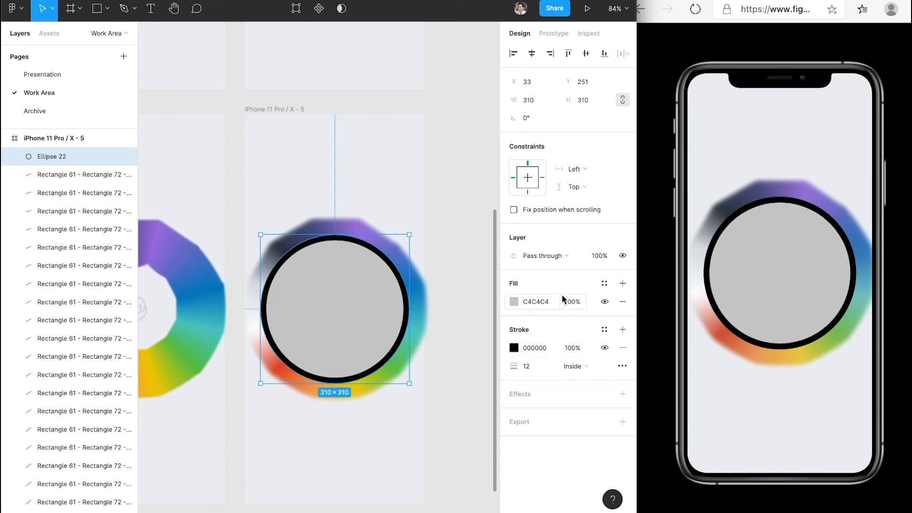
click(623, 302)
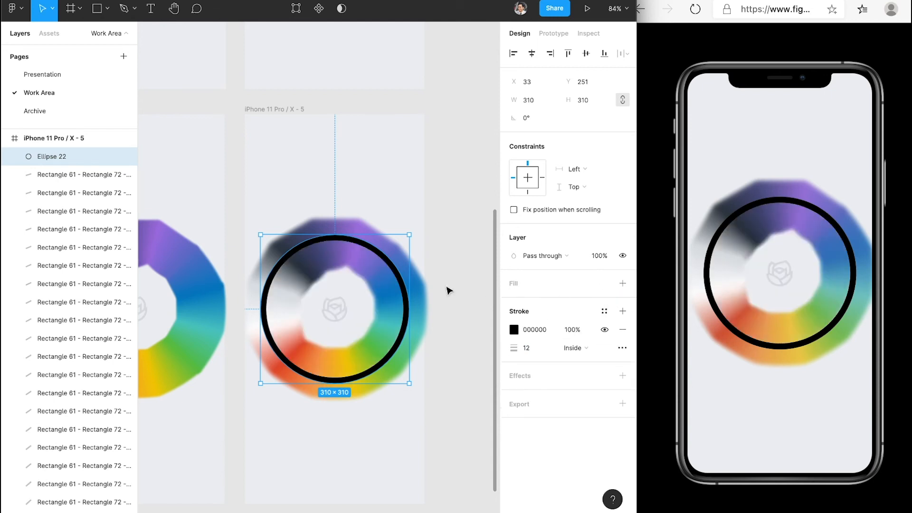
- Outline the circle's stroke and send the resulting shape to the back of the frame
right_click(405, 300)
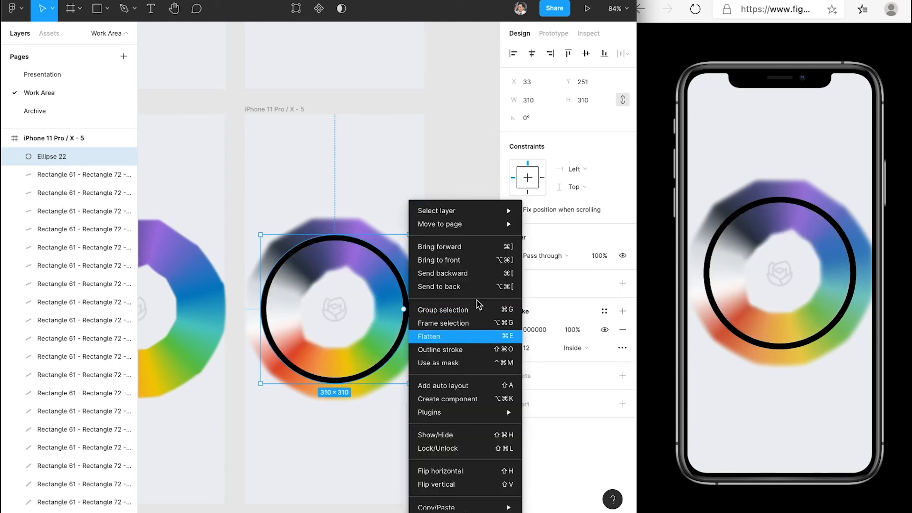
click(479, 349)
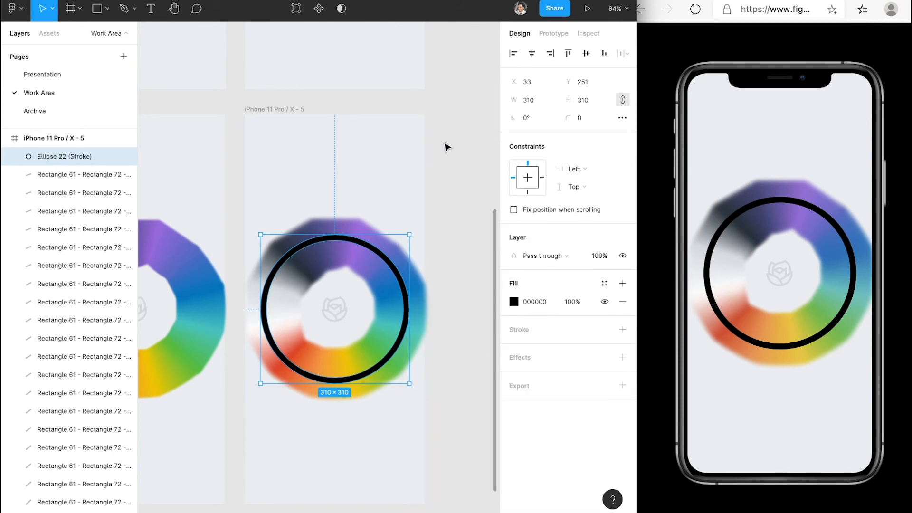
key(alt+super+bracketleft)
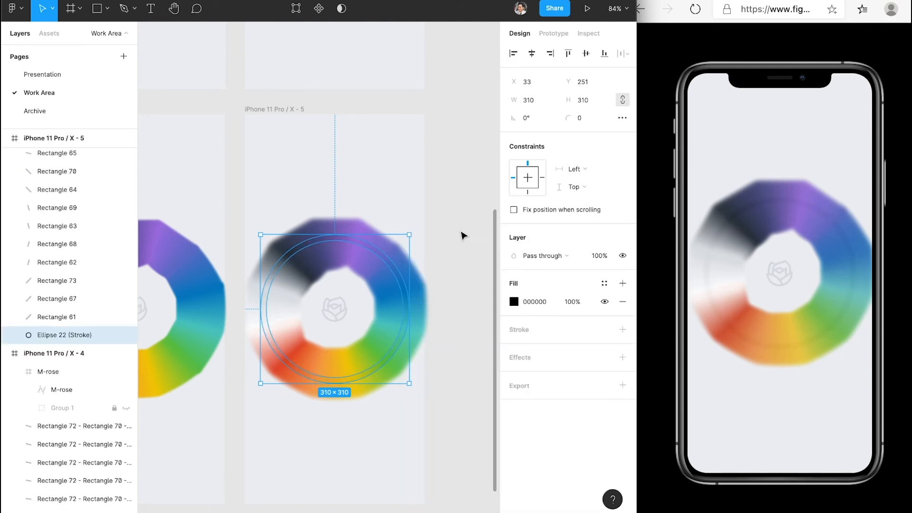
- Mask the colour strips in iPhone 11 Pro / X - 5 with the outlined circle, leaving the rose icon out of the mask
drag(464, 203, 240, 452)
shift+click(331, 319)
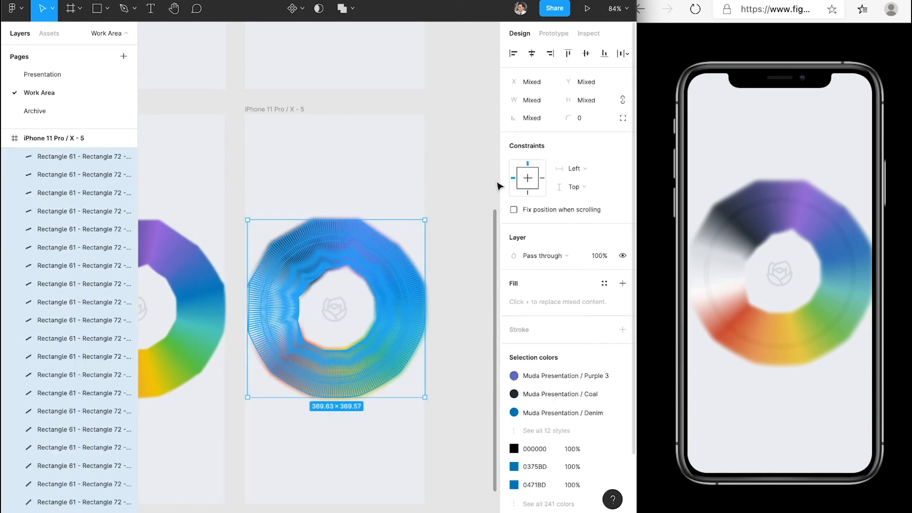
click(319, 8)
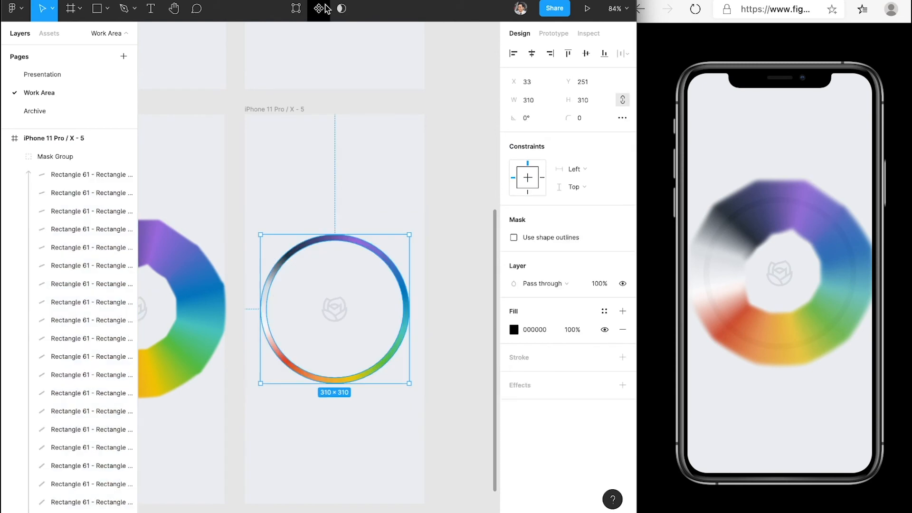
click(443, 224)
scroll(432, 253, down, 3)
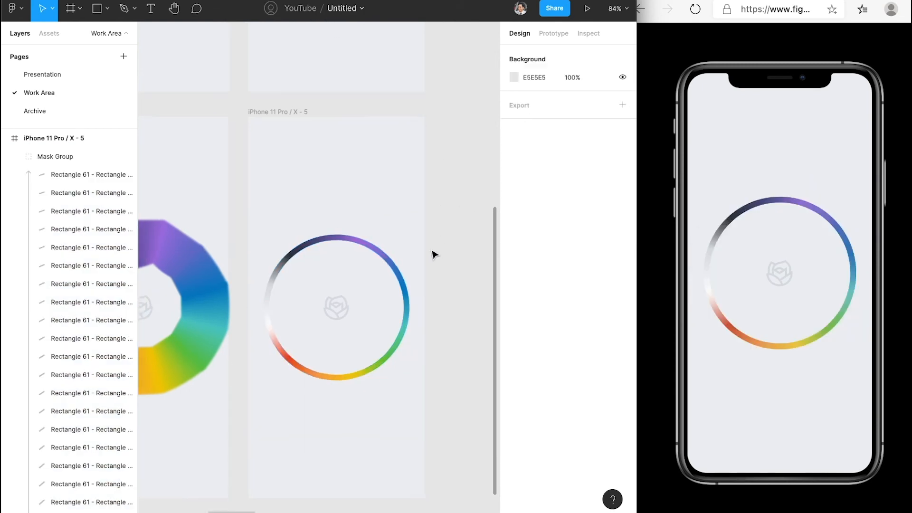
- Duplicate the iPhone 11 Pro / X - 5 frame beside the original and set the copy's masked ring rotation to -179°
scroll(424, 248, right, 1)
drag(297, 144, 454, 149)
scroll(366, 241, right, 3)
click(402, 257)
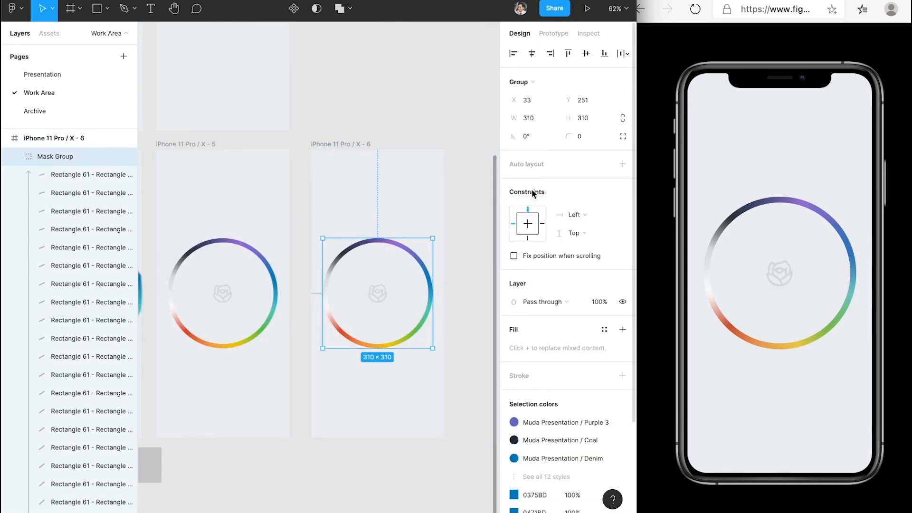
text(-17)
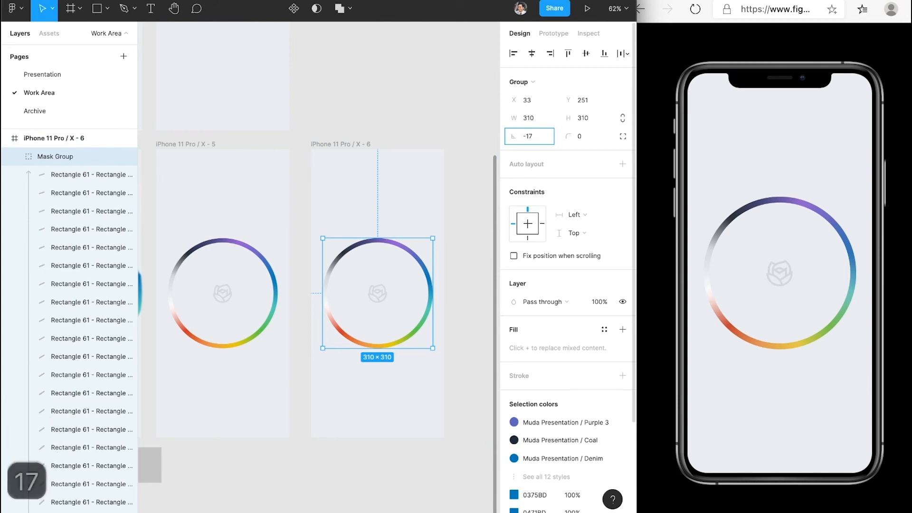
text(9)
key(Return)
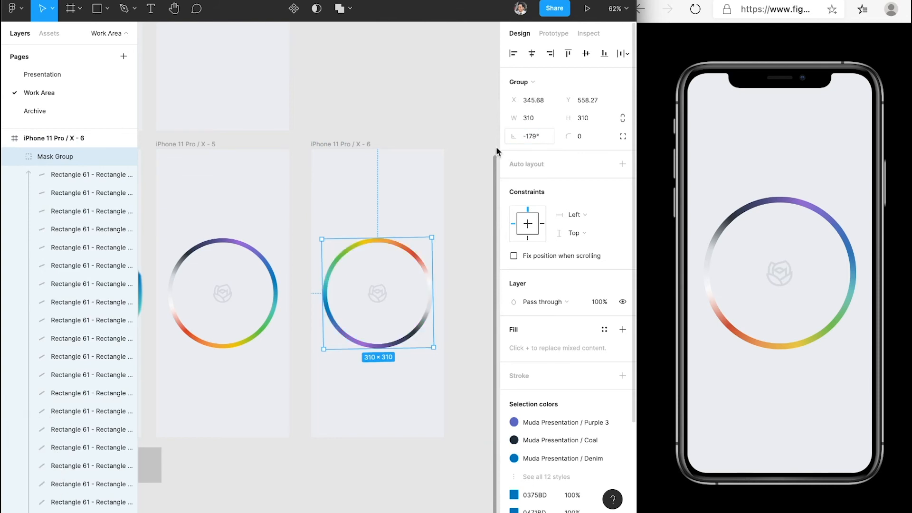
- Duplicate the iPhone 11 Pro / X - 6 frame and place the copy beside it
click(346, 143)
drag(346, 143, 497, 153)
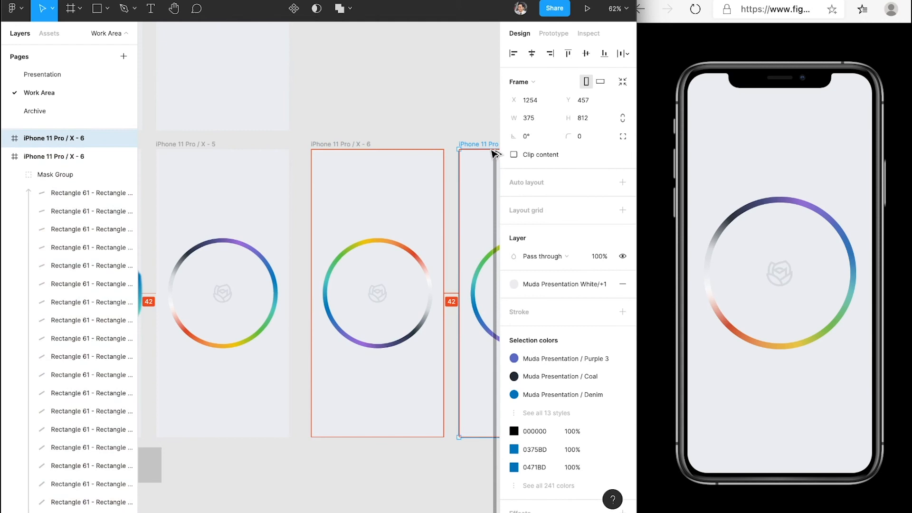
scroll(483, 230, right, 3)
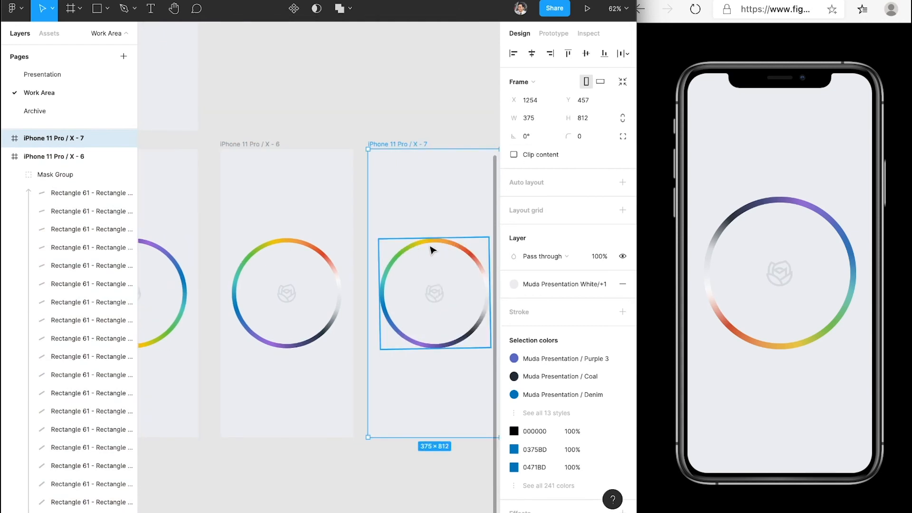
- Set the masked ring's rotation in iPhone 11 Pro / X - 7 to -180°
click(432, 250)
text(-180)
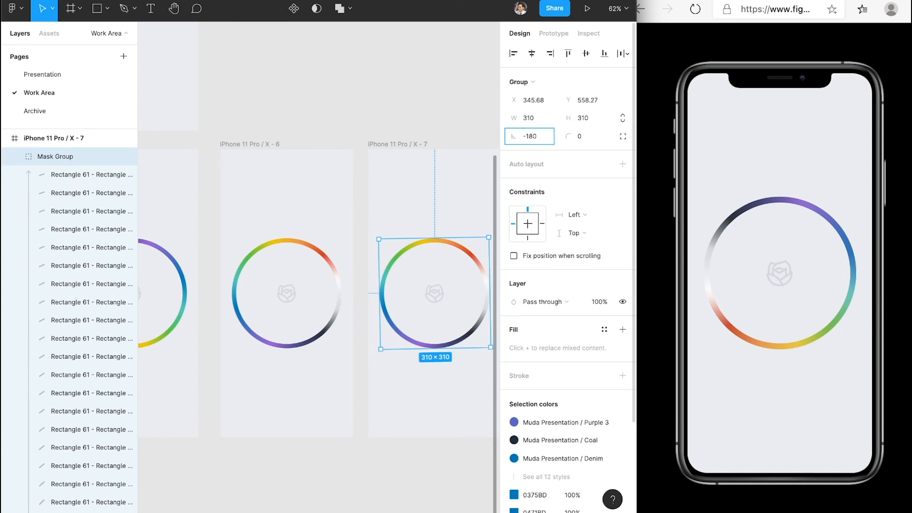
key(Return)
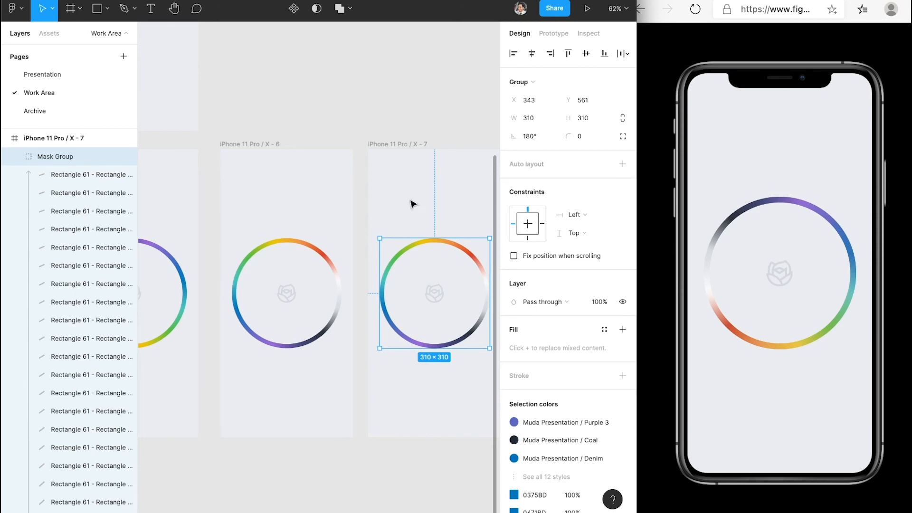
- Create a prototype connection from iPhone 11 Pro / X - 5 to iPhone 11 Pro / X - 6
click(561, 34)
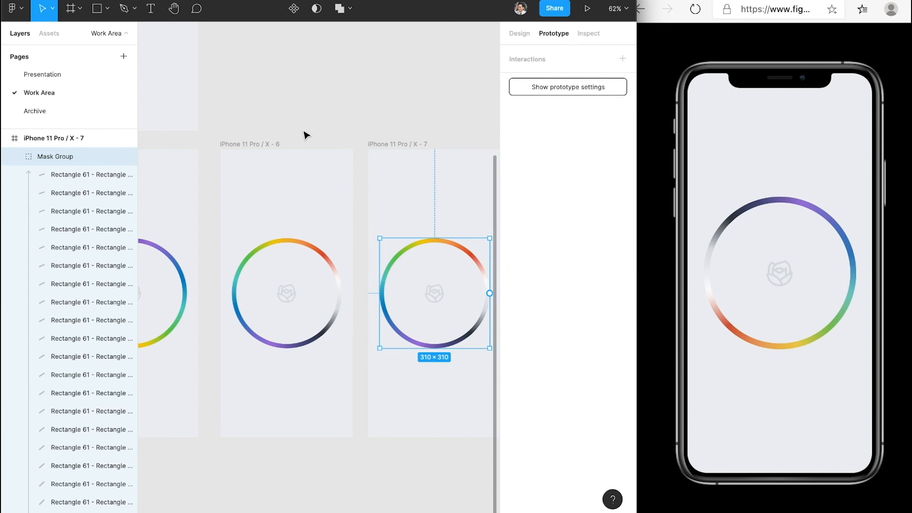
scroll(303, 137, down, 3)
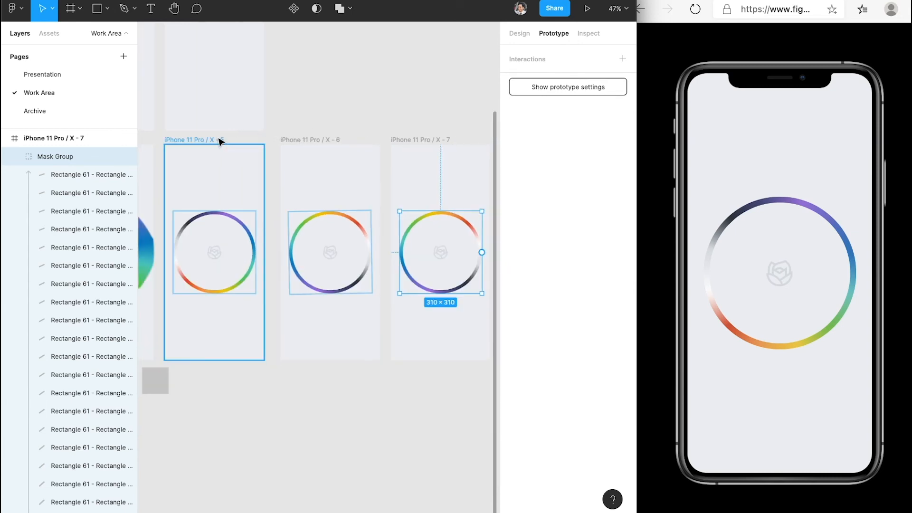
click(219, 140)
drag(265, 252, 299, 259)
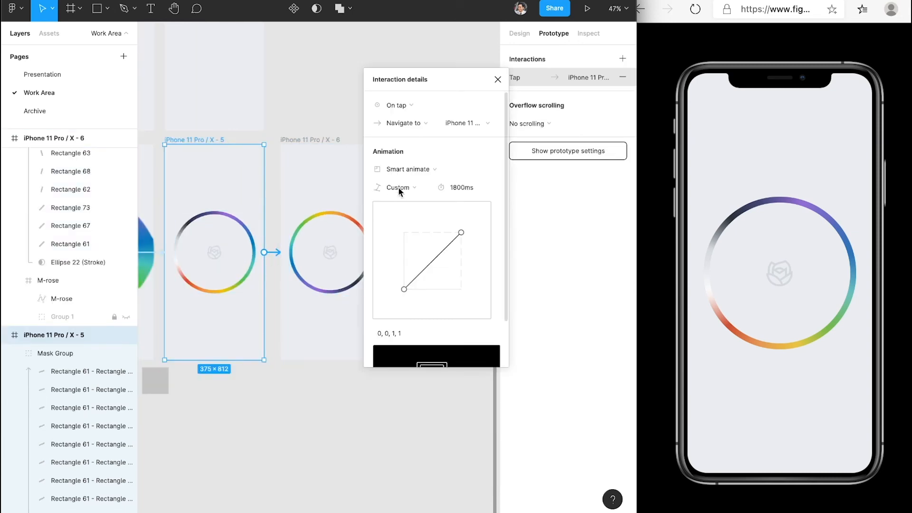
- Set the masked ring's rotation in iPhone 11 Pro / X - 7 to 179°
scroll(299, 203, right, 2)
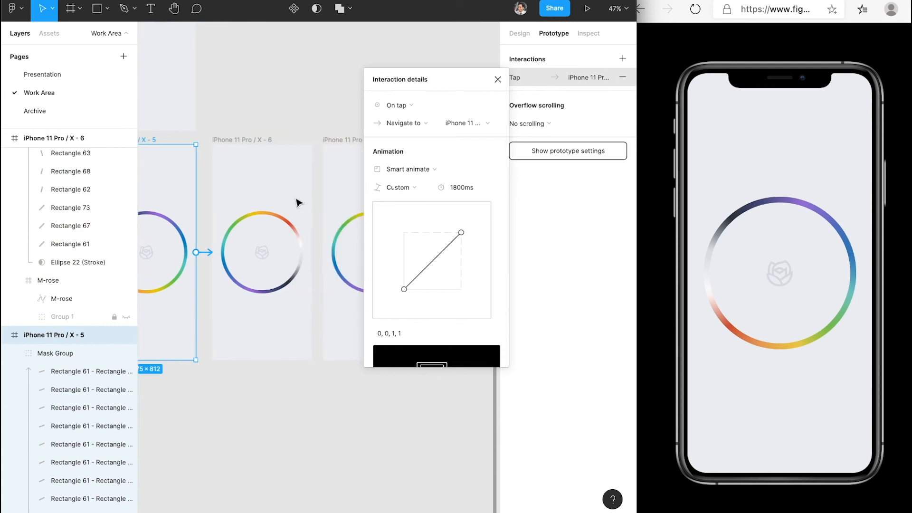
click(335, 233)
click(518, 34)
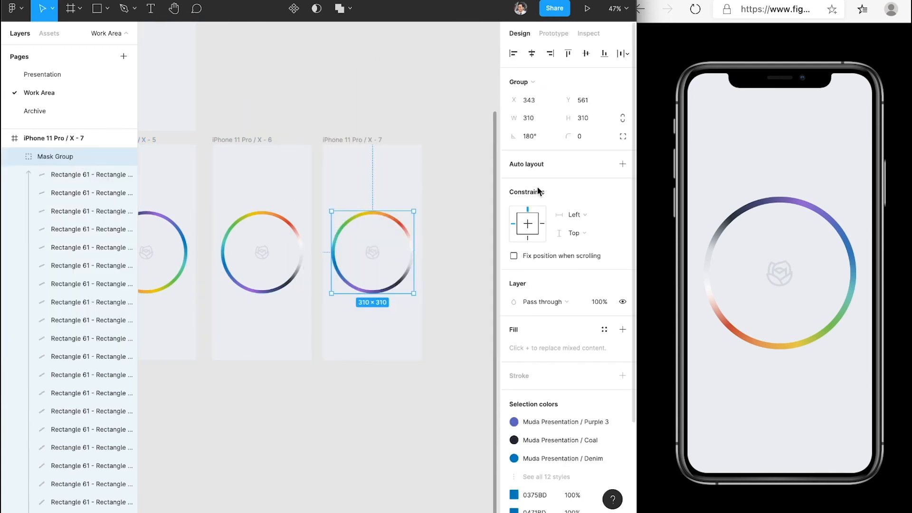
click(532, 136)
text(179)
key(Return)
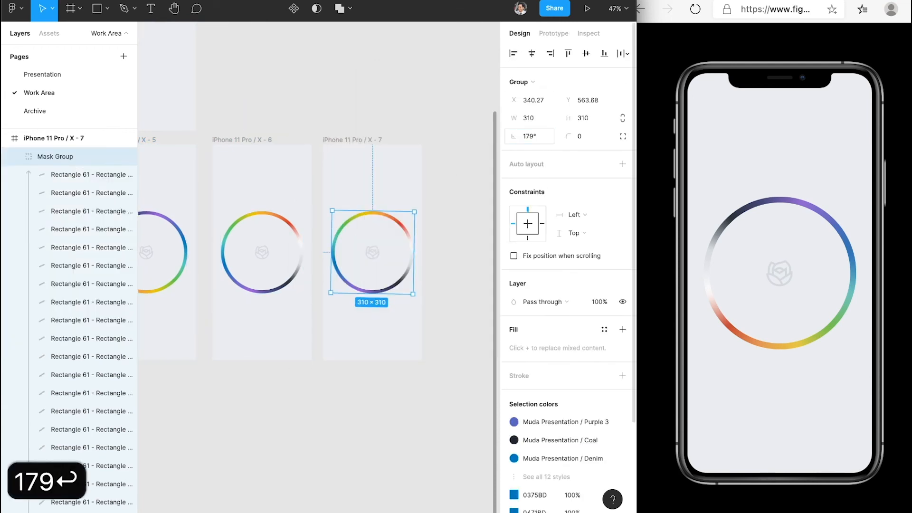
- Set the connection from iPhone 11 Pro / X - 5 to X - 6 to trigger after a delay of 1 ms
scroll(292, 236, left, 3)
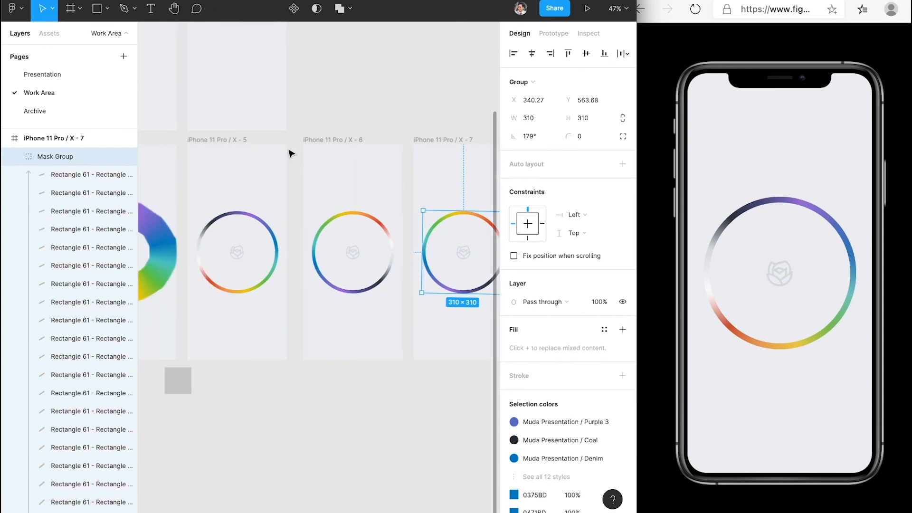
click(246, 141)
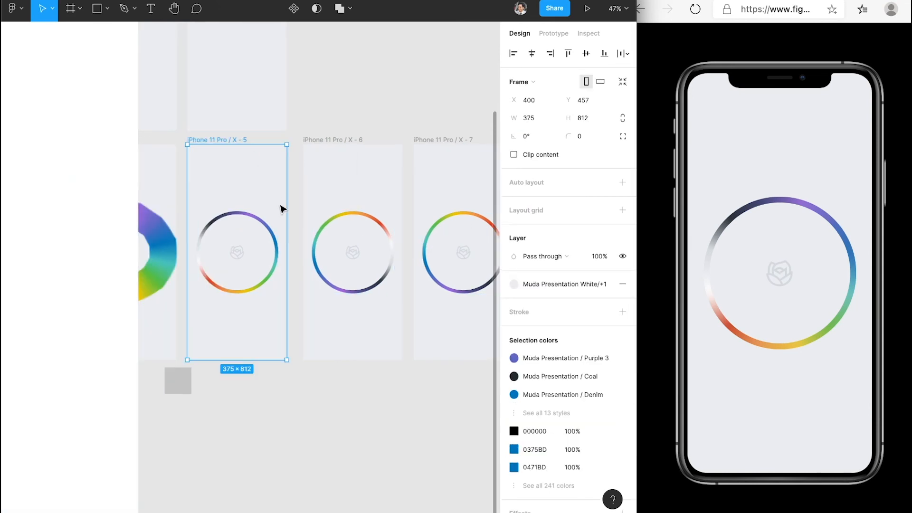
click(553, 37)
drag(287, 252, 342, 252)
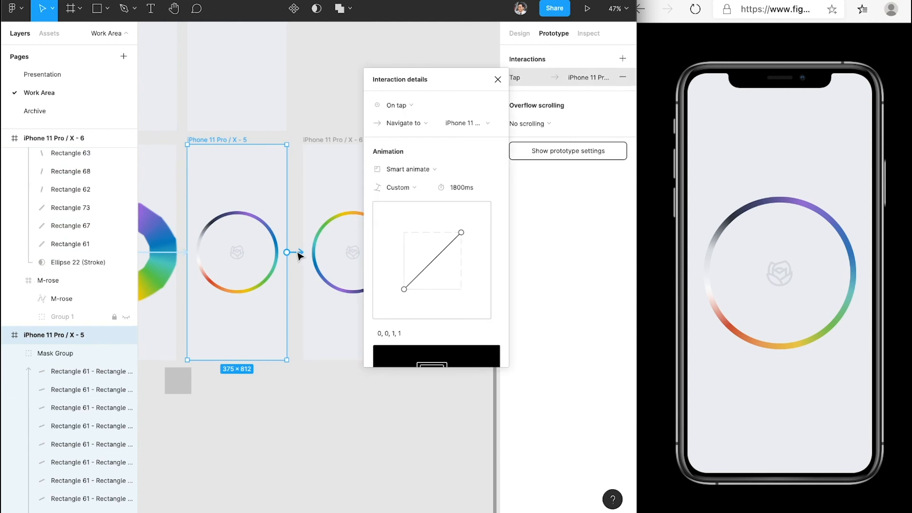
click(411, 106)
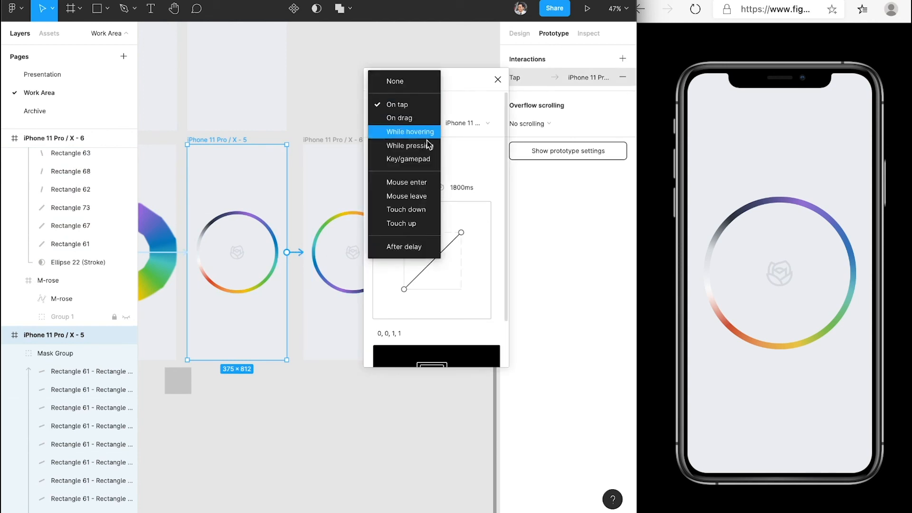
click(395, 246)
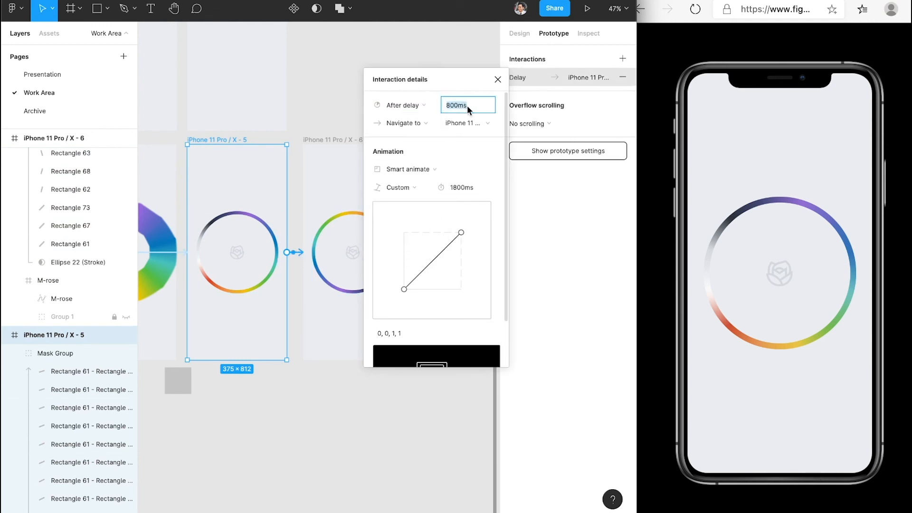
text(1)
key(Return)
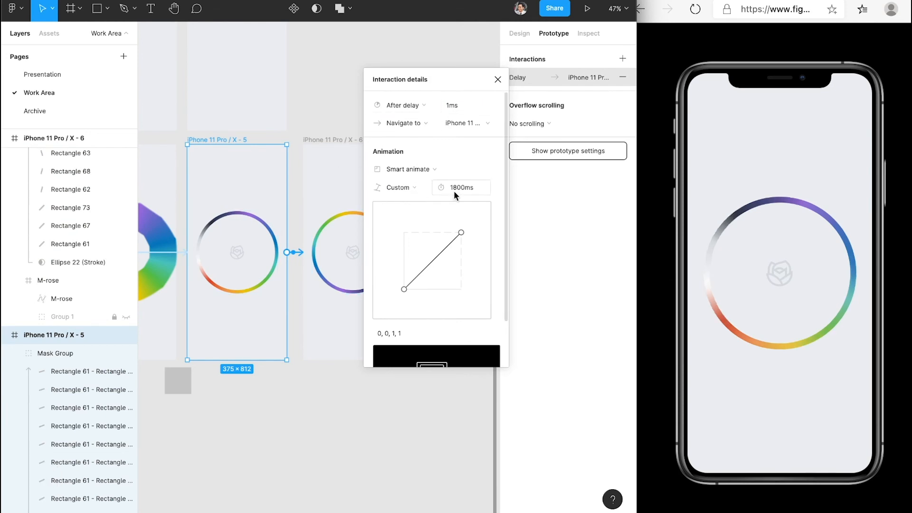
- Connect iPhone 11 Pro / X - 6 to X - 7 in the prototype with an Instant animation
scroll(313, 157, right, 5)
click(241, 140)
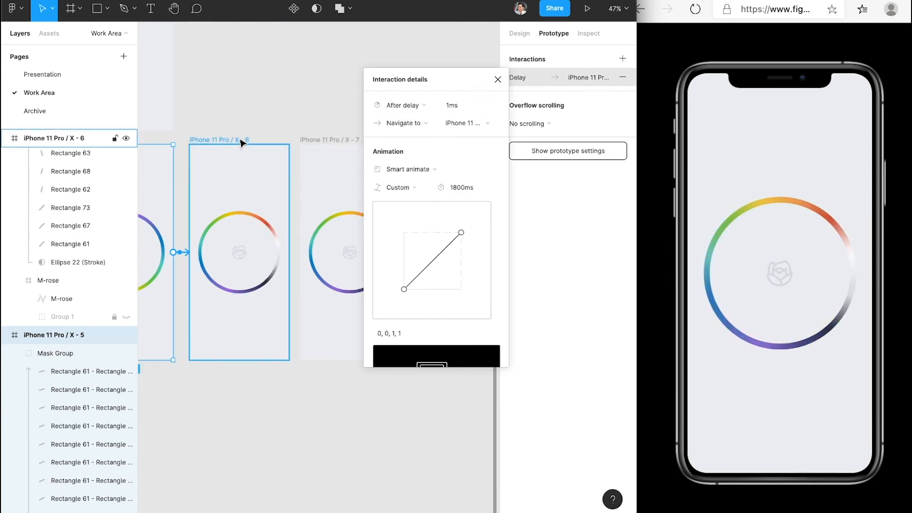
drag(290, 253, 342, 249)
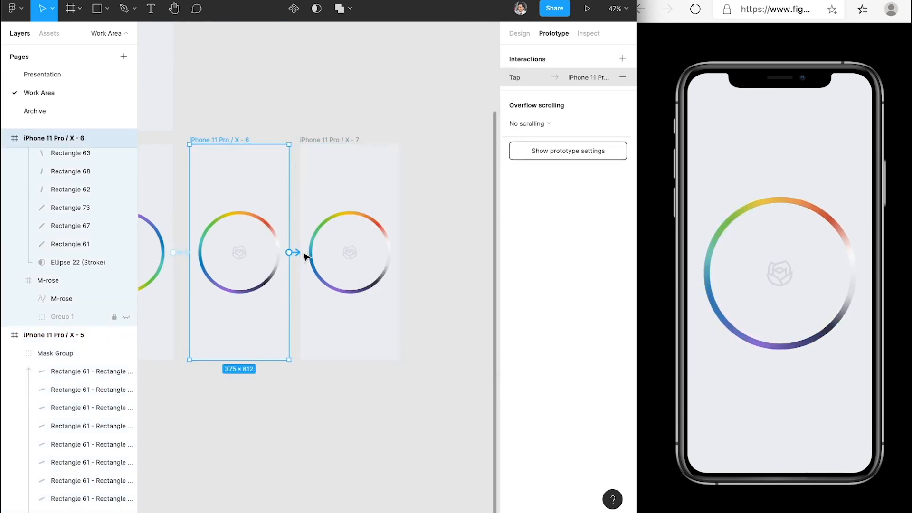
click(409, 102)
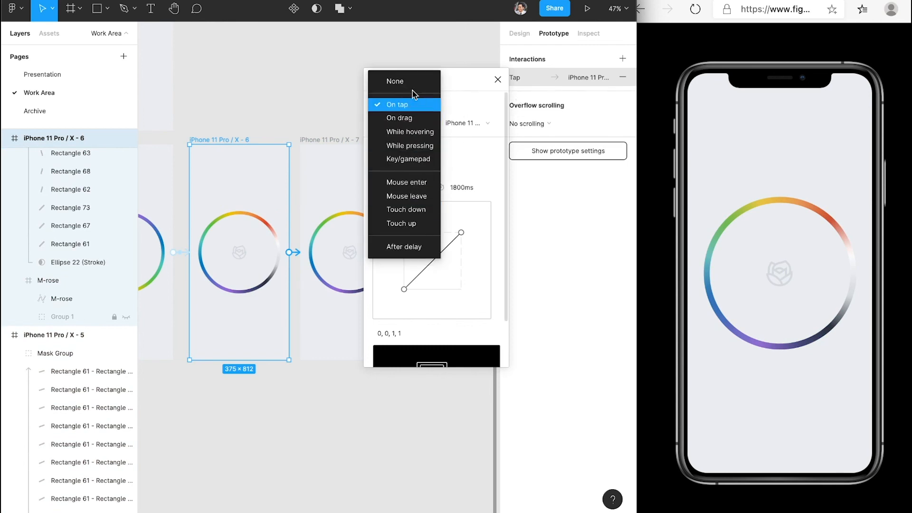
click(418, 105)
click(425, 171)
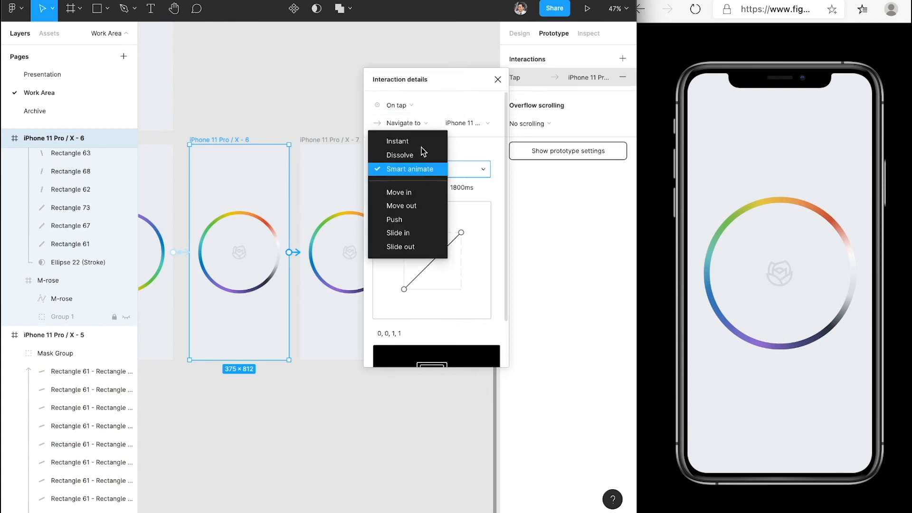
click(409, 141)
- Change the trigger of the connection from iPhone 11 Pro / X - 6 to X - 7 to After delay with 1 ms
click(418, 104)
click(418, 104)
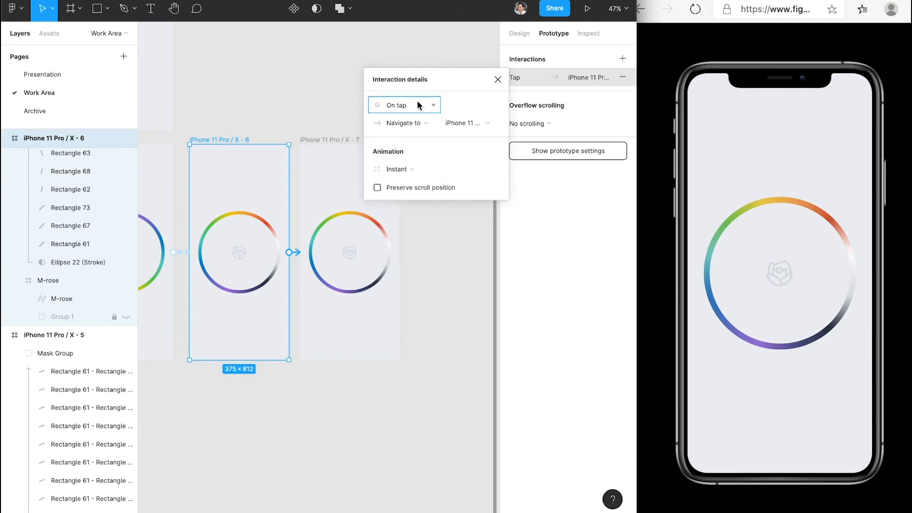
click(417, 104)
click(406, 246)
click(453, 107)
text(1)
click(457, 261)
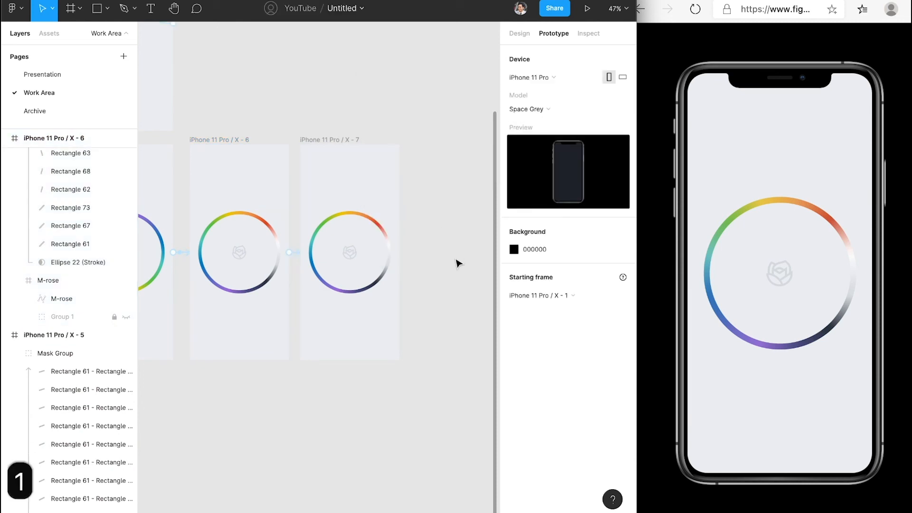
- Connect iPhone 11 Pro / X - 7 back to X - 5, triggered after a delay of 1 ms
click(353, 141)
drag(399, 252, 321, 327)
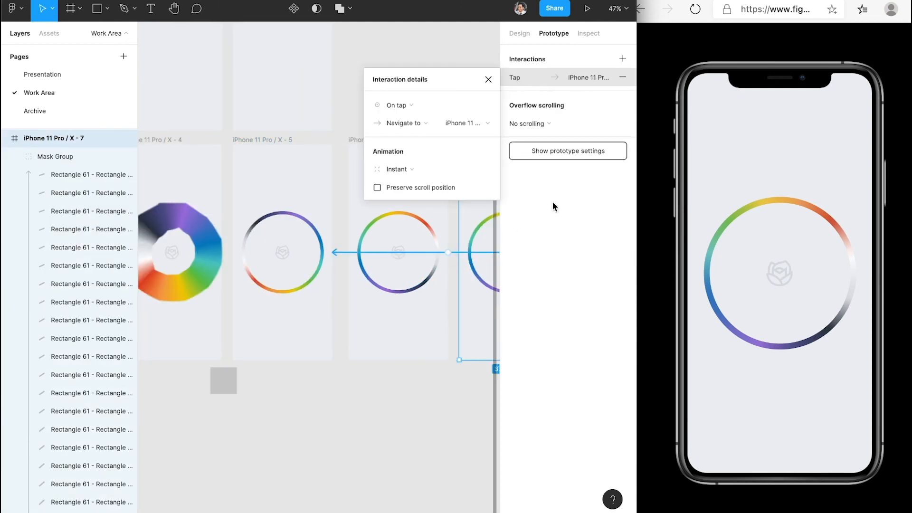
click(414, 107)
click(417, 240)
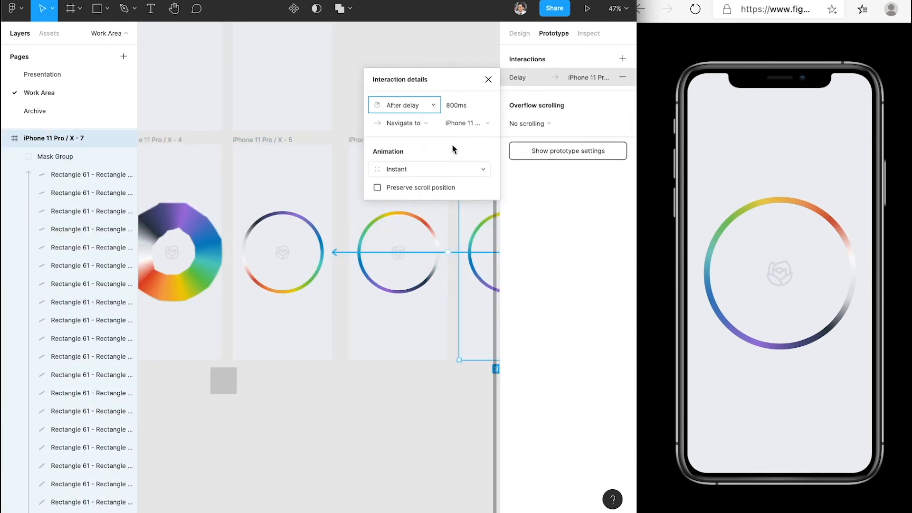
click(454, 105)
text(1)
- Set the animation of the connection from iPhone 11 Pro / X - 7 to X - 5 to Smart animate
click(427, 172)
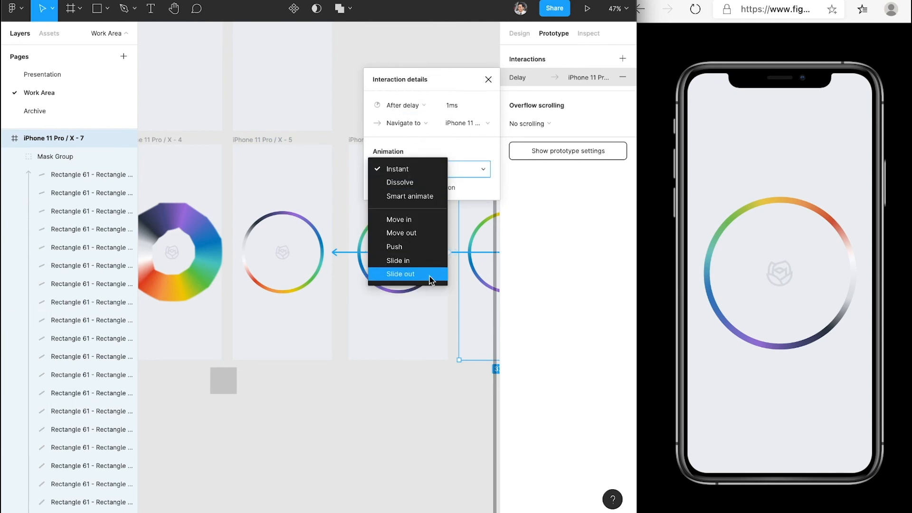
click(423, 196)
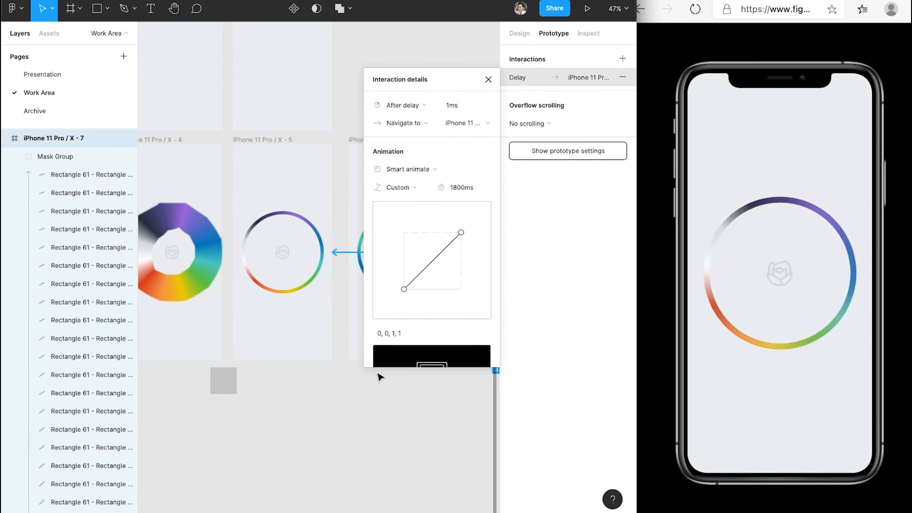
click(394, 396)
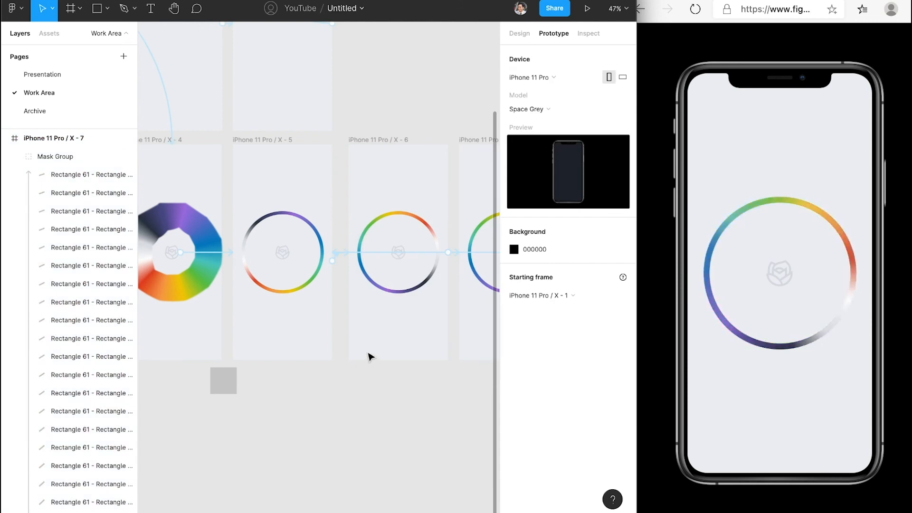
scroll(347, 319, right, 2)
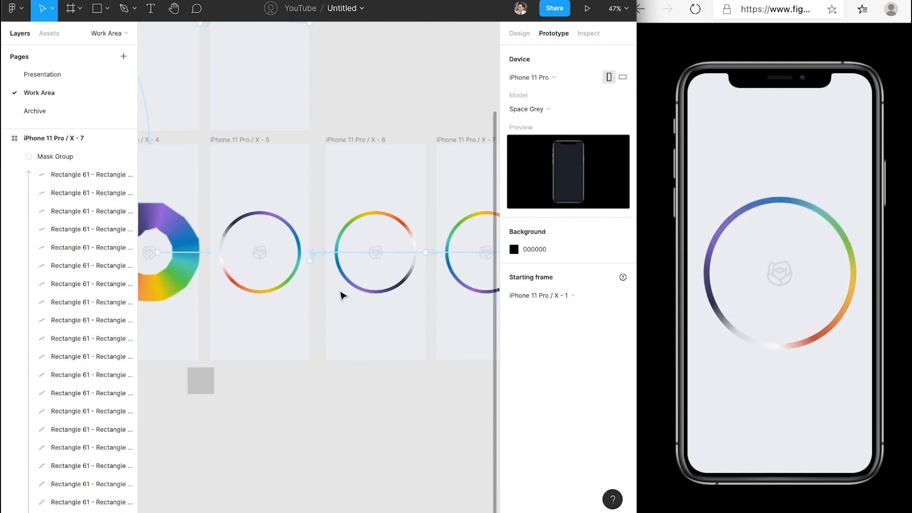
scroll(343, 296, right, 10)
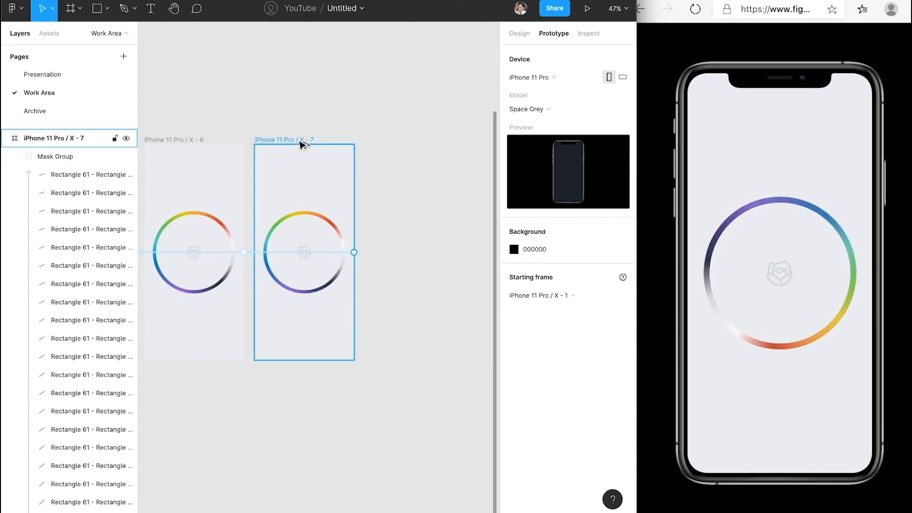
- Duplicate the iPhone 11 Pro / X - 7 frame to its right and set the rotation of the copy's ring mask group to 0°
drag(311, 146, 428, 145)
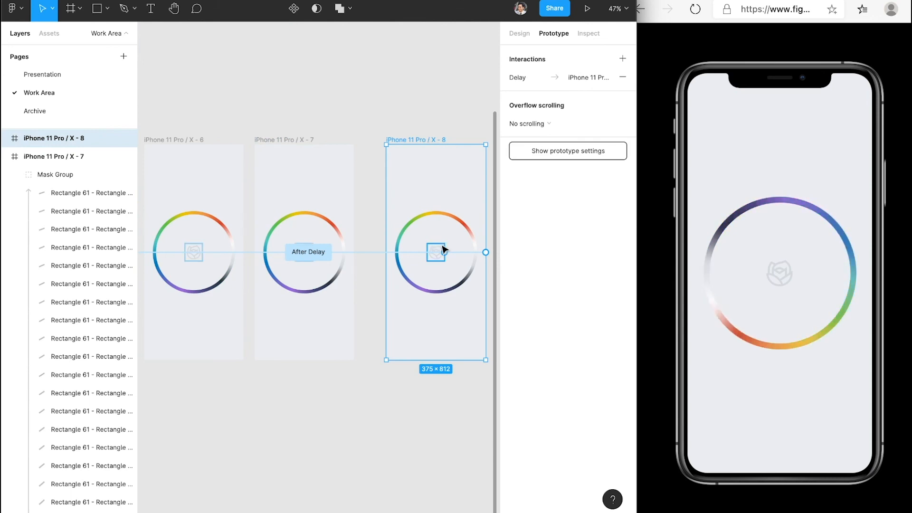
click(452, 213)
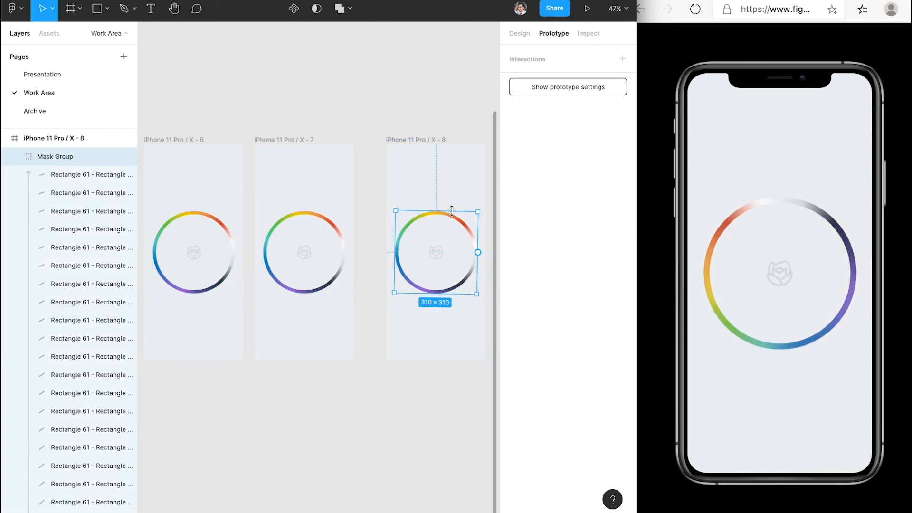
click(519, 34)
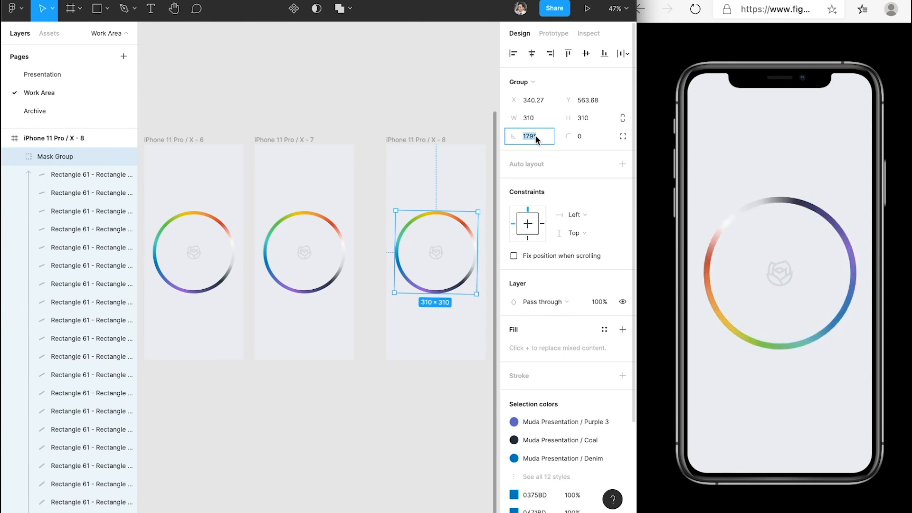
text(0)
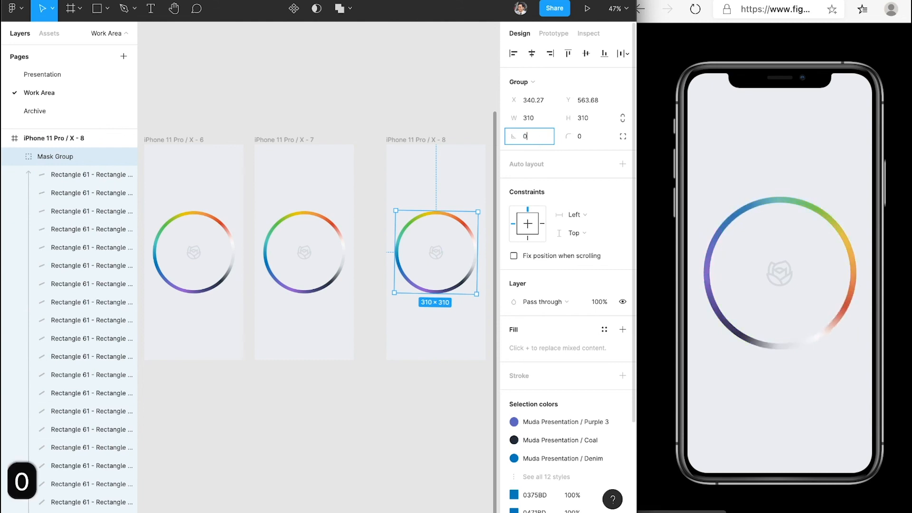
key(Return)
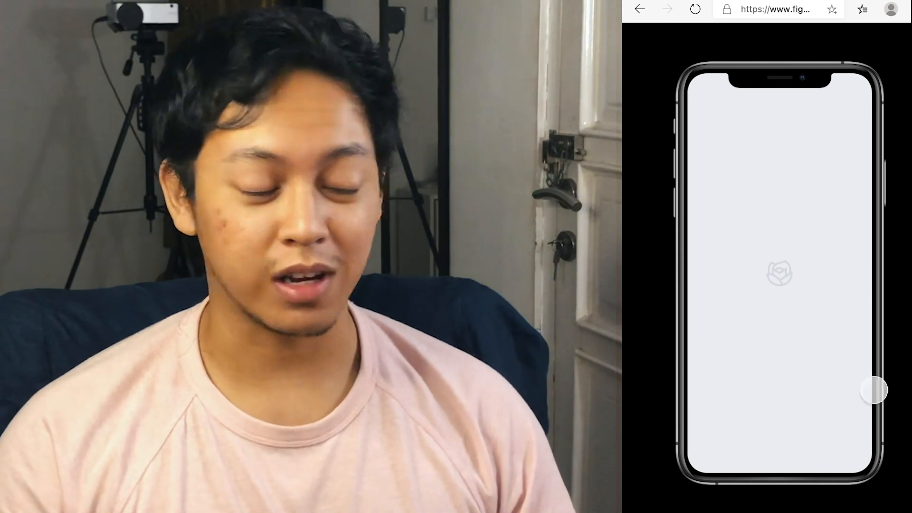
click(616, 354)
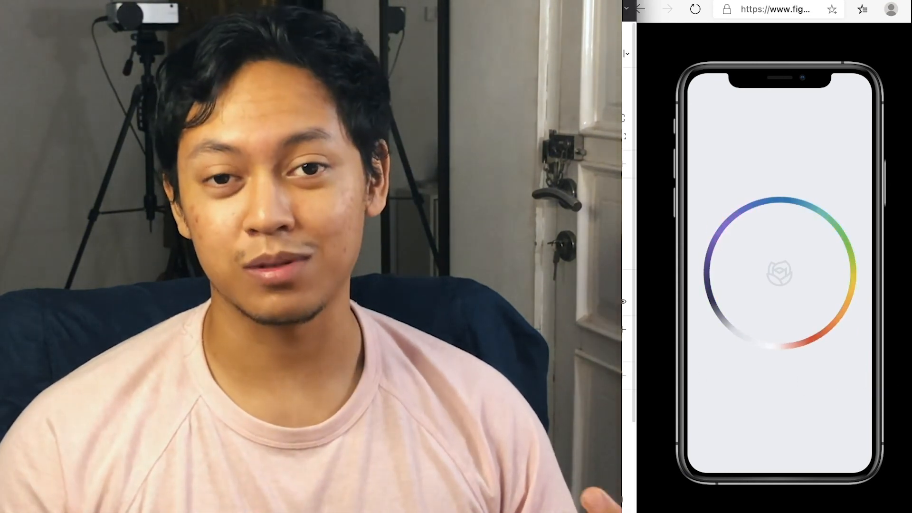